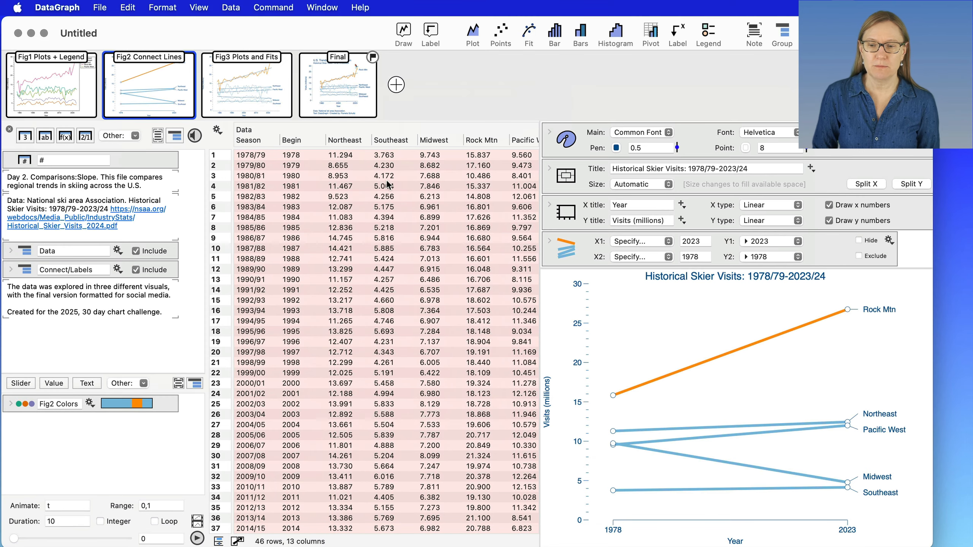
View the Final and Fig1 Plots + Legend figures and enlarge the graph display area
click(345, 87)
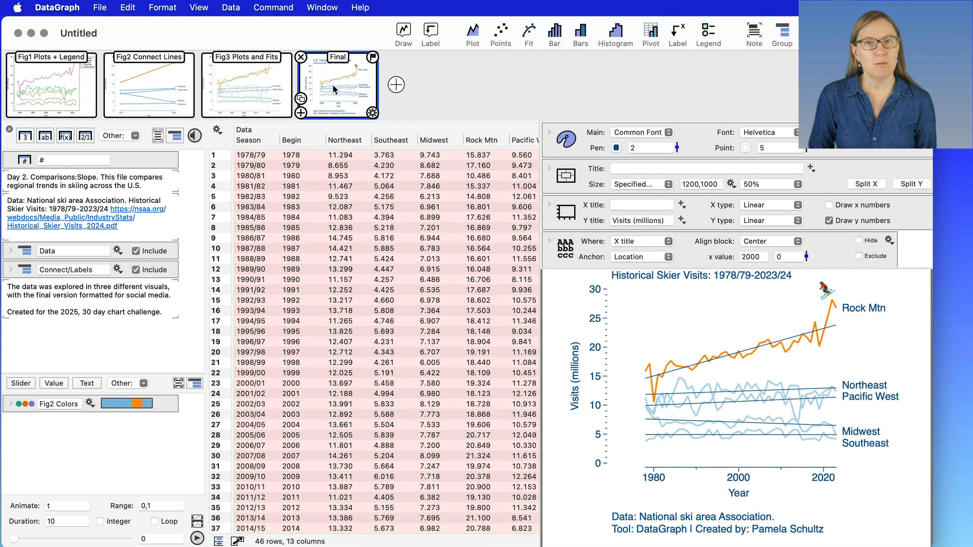
click(35, 92)
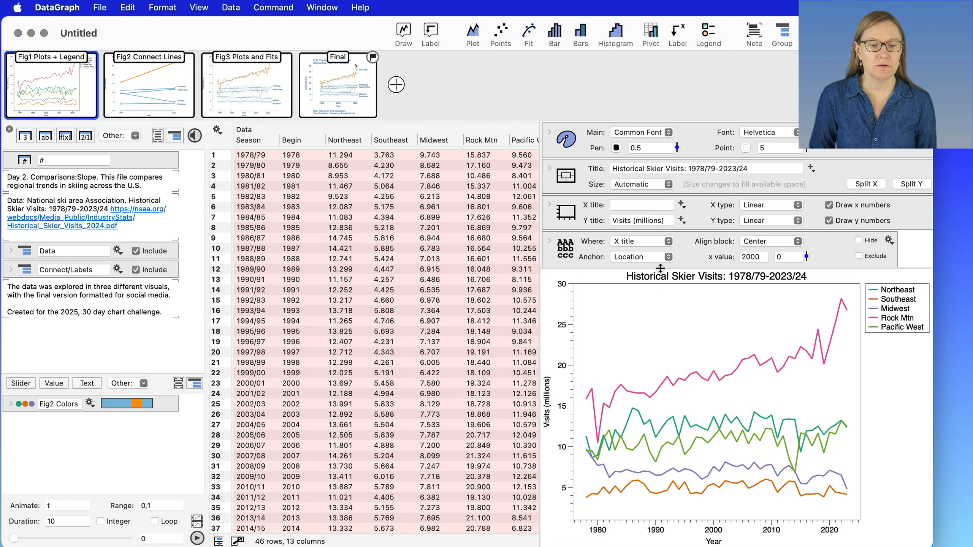
drag(660, 268, 659, 244)
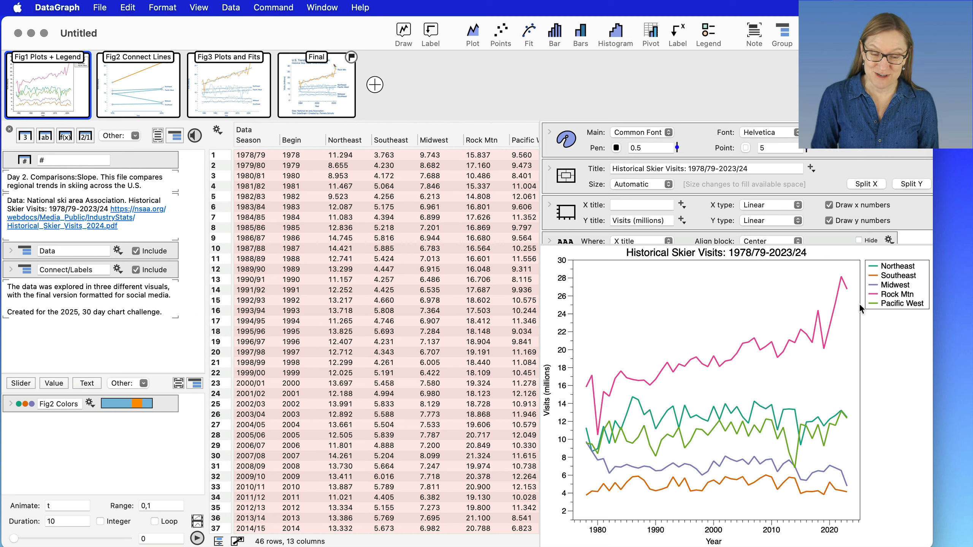
Examine the commands that build the Fig2 Connect Lines figure and the Connect entry among the available drawing commands
click(129, 87)
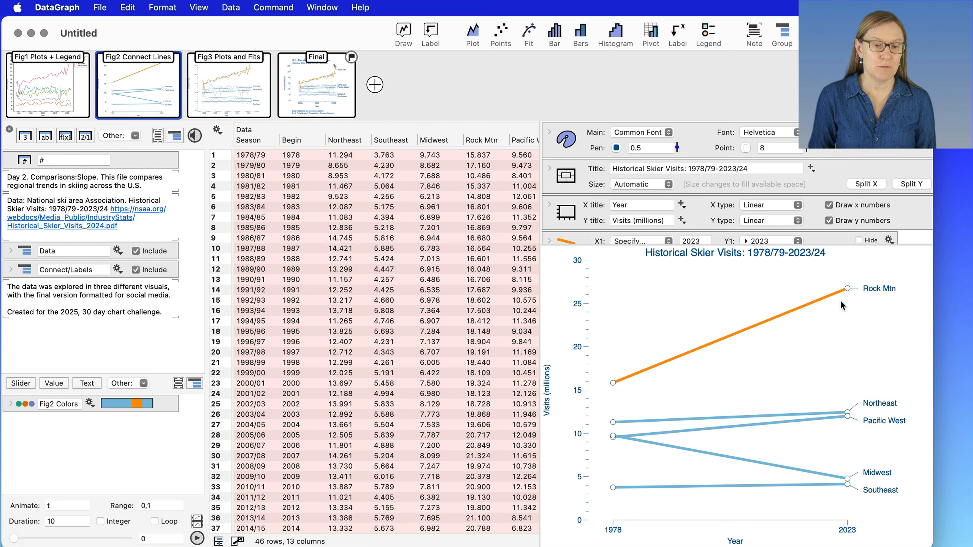
scroll(667, 194, down, 5)
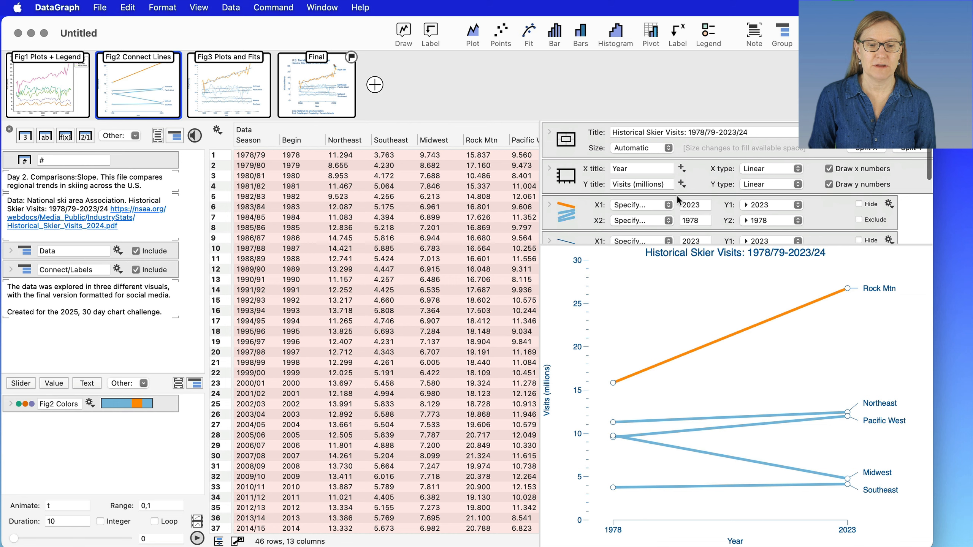
scroll(599, 183, down, 7)
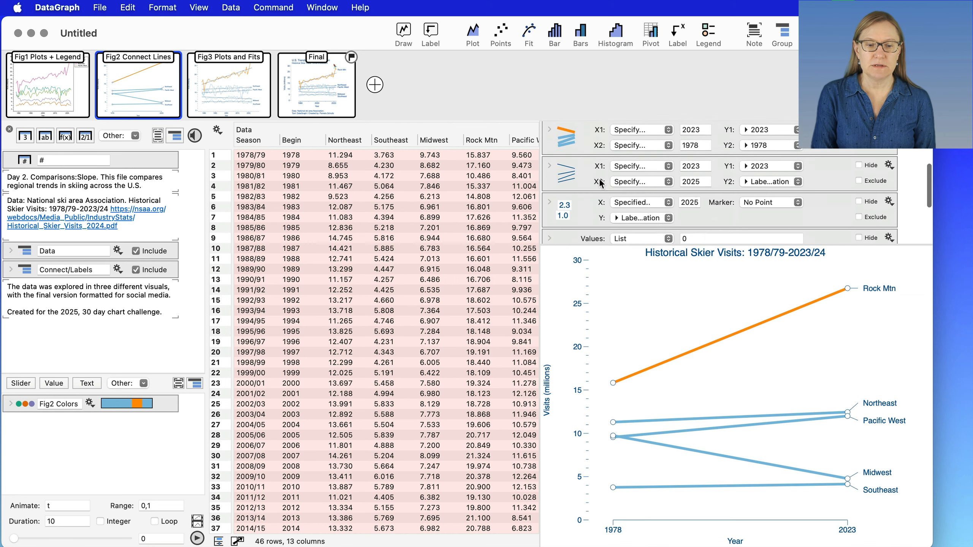
scroll(599, 183, up, 6)
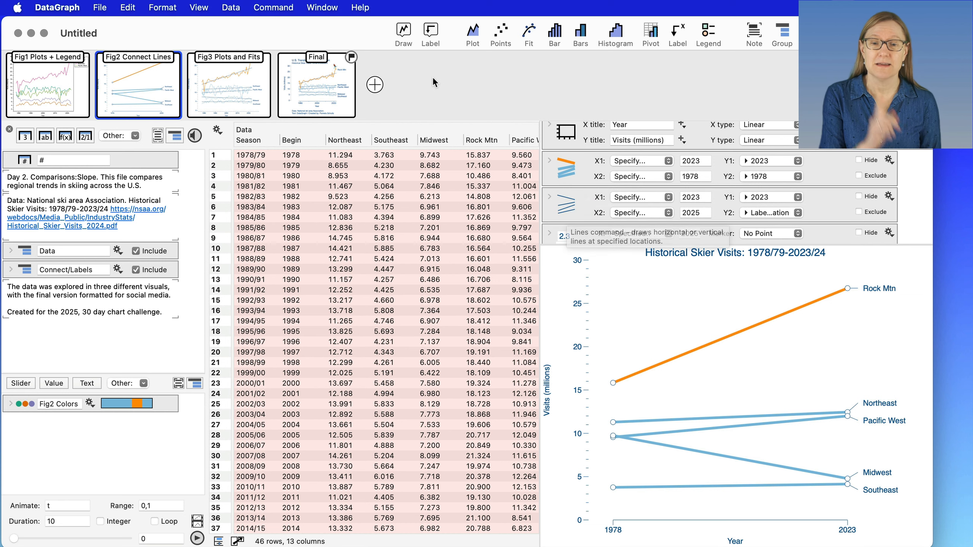
click(404, 33)
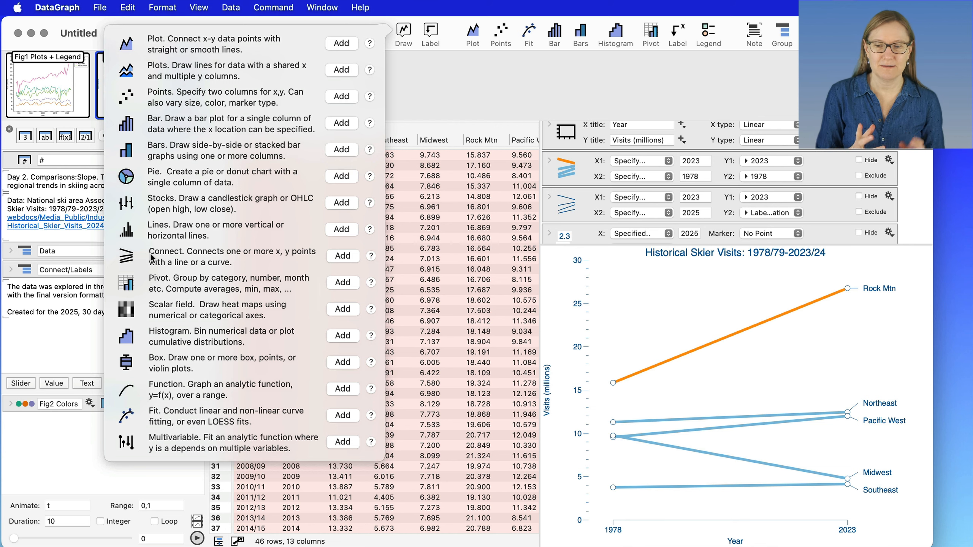
click(425, 68)
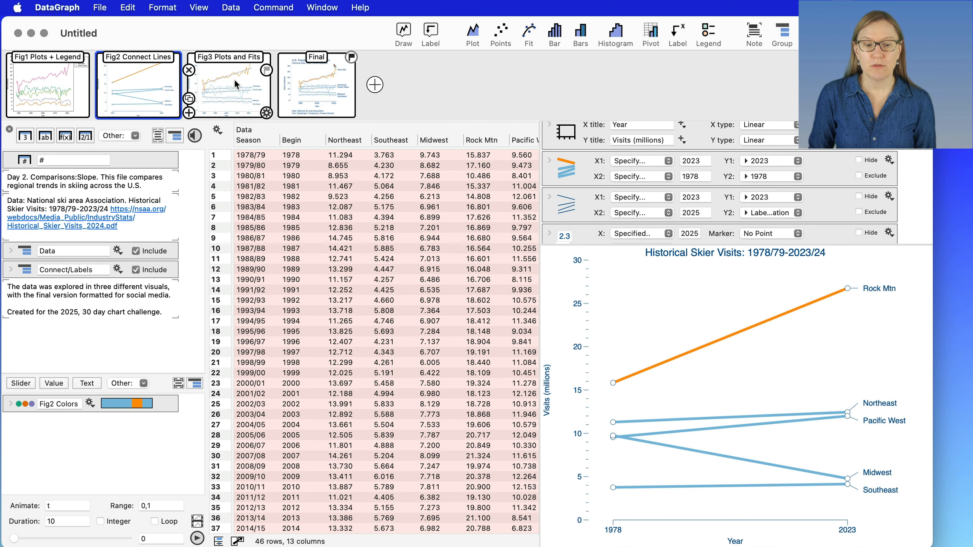
View the Fig3 Plots and Fits figure and the Final figure from its title downward
click(234, 79)
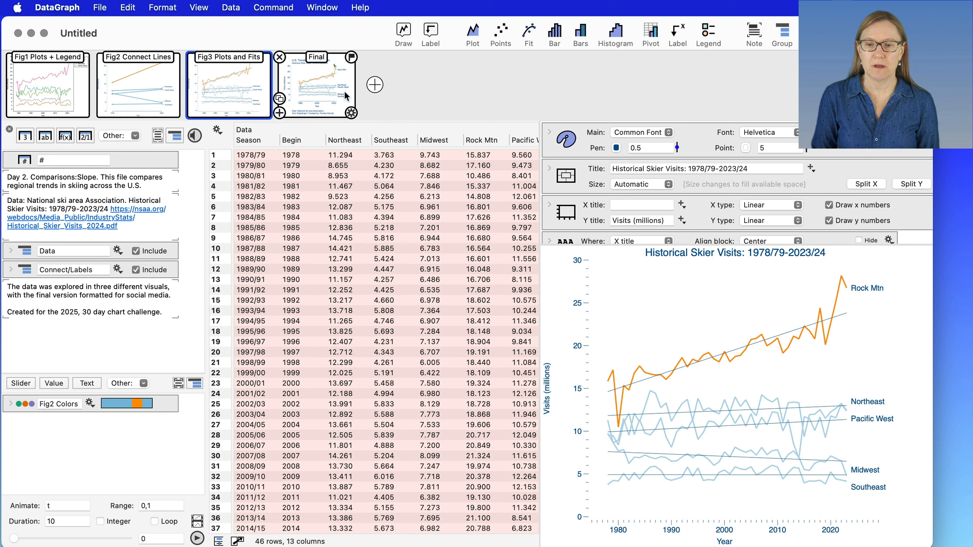
click(323, 87)
scroll(781, 362, up, 2)
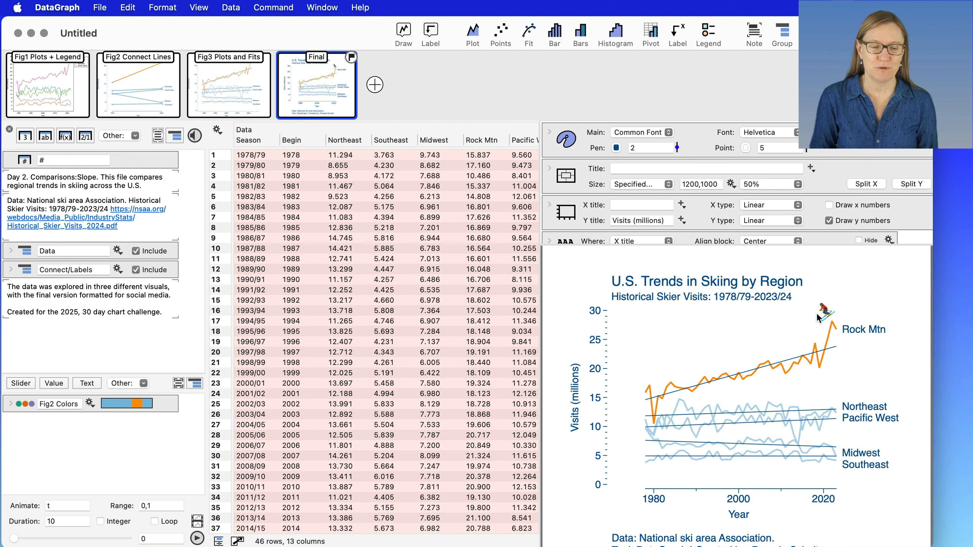
Return to Fig2 Connect Lines and examine the Connect/Labels columns of the data table
click(139, 81)
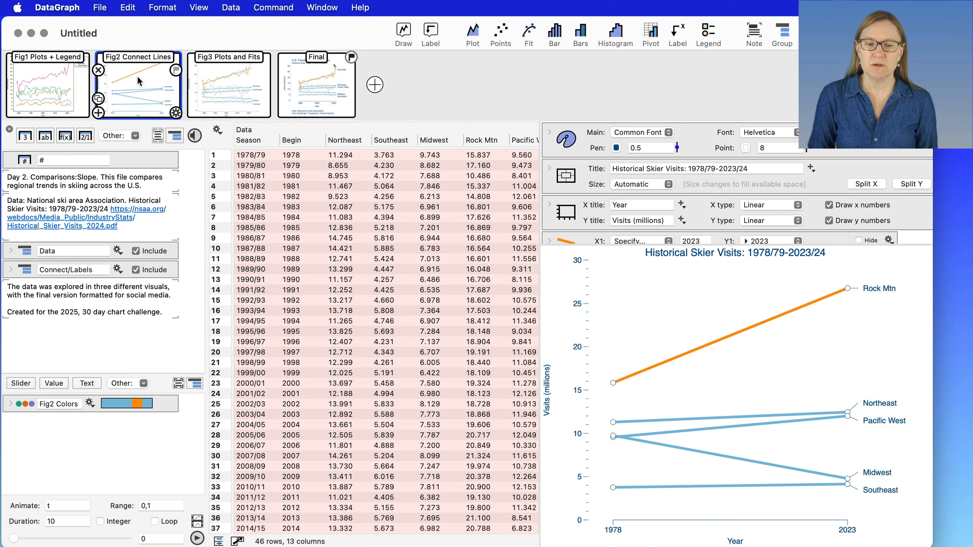
scroll(493, 231, right, 10)
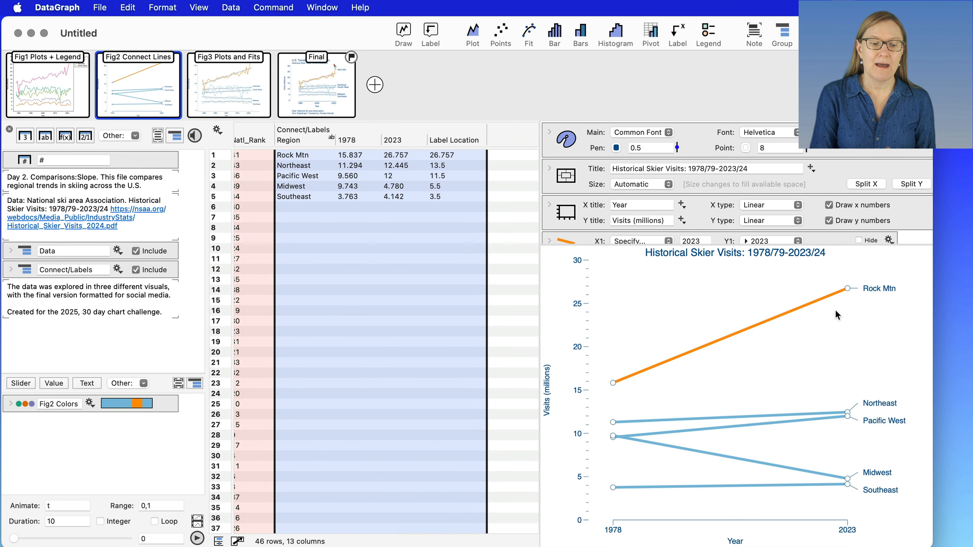
scroll(408, 267, right, 2)
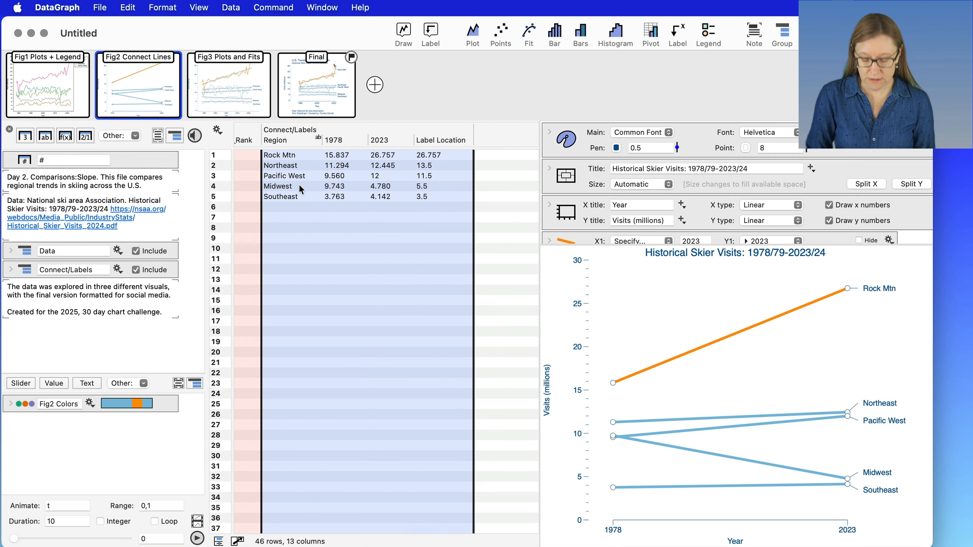
mouse_move(259, 121)
mouse_down()
mouse_move(427, 224)
mouse_move(477, 227)
mouse_up()
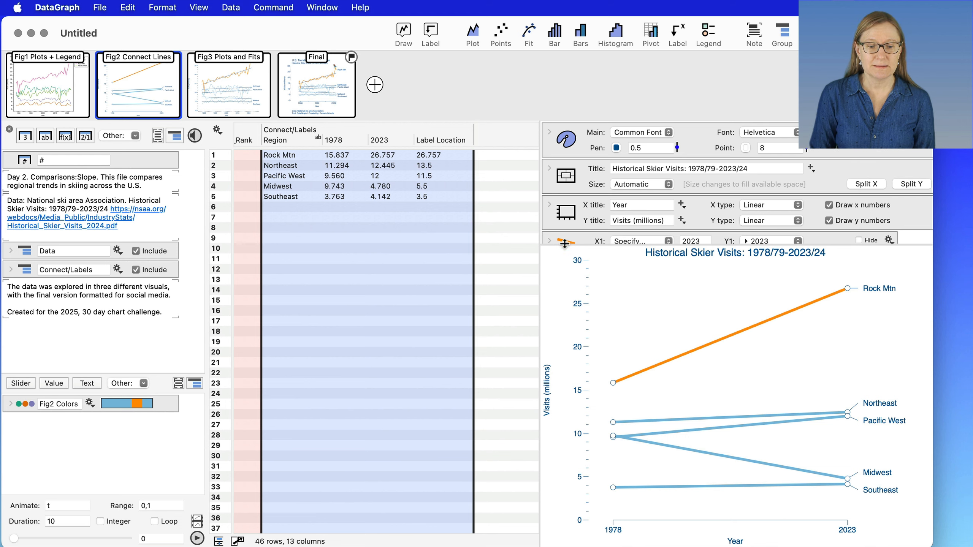
Enlarge the command list area of Fig2 Connect Lines and select the Connect command that draws the coloured lines
drag(565, 247, 565, 307)
scroll(714, 262, down, 5)
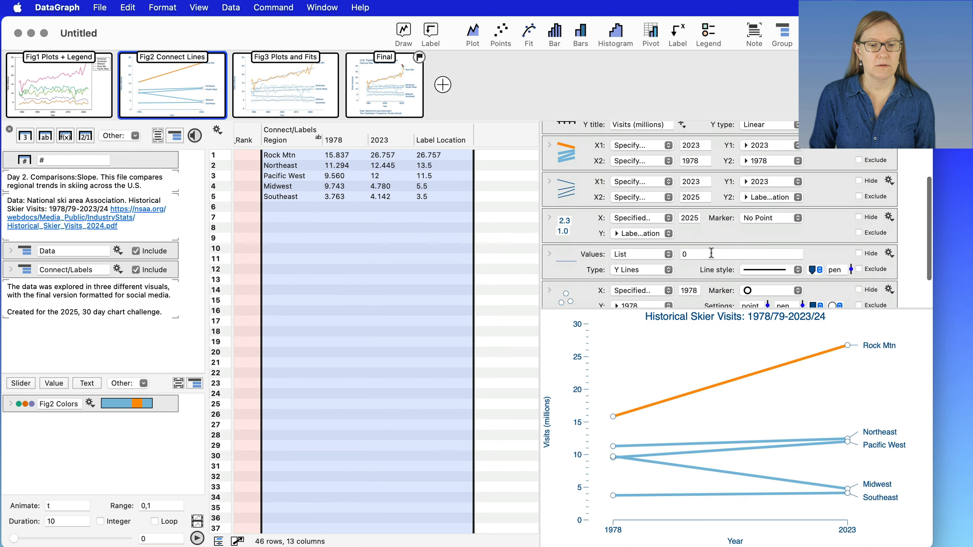
click(570, 159)
scroll(569, 159, up, 2)
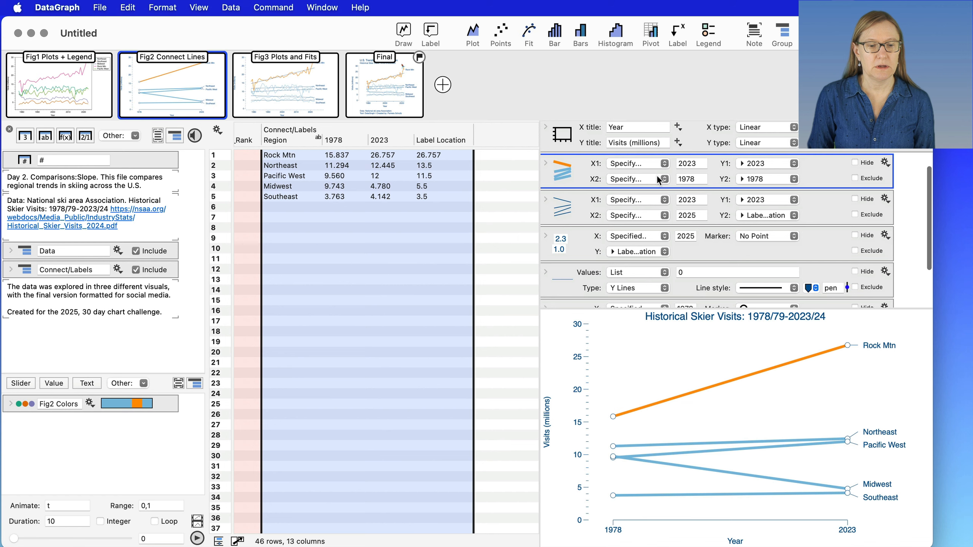
scroll(681, 189, up, 2)
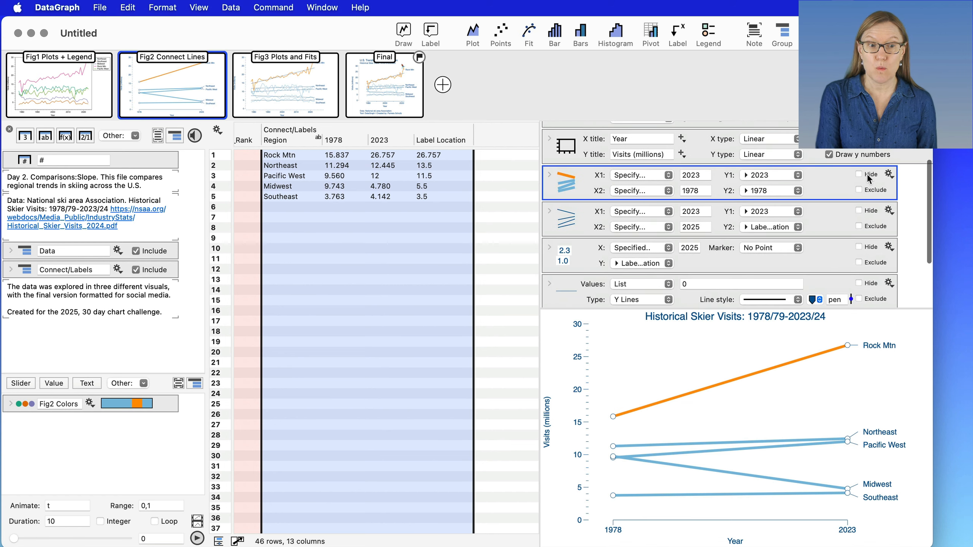
Hide and show the coloured connecting lines twice to see what the selected command draws
click(868, 174)
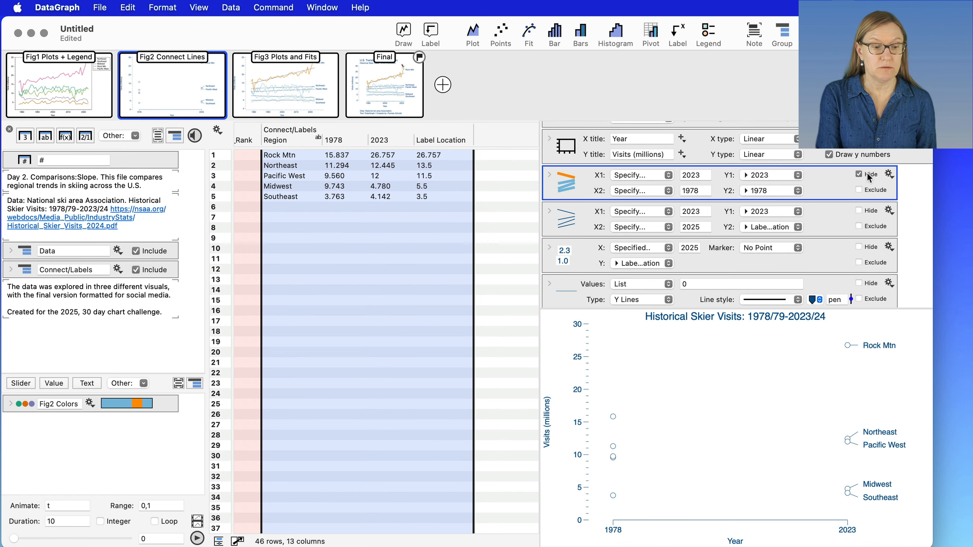
click(866, 173)
click(867, 174)
click(866, 173)
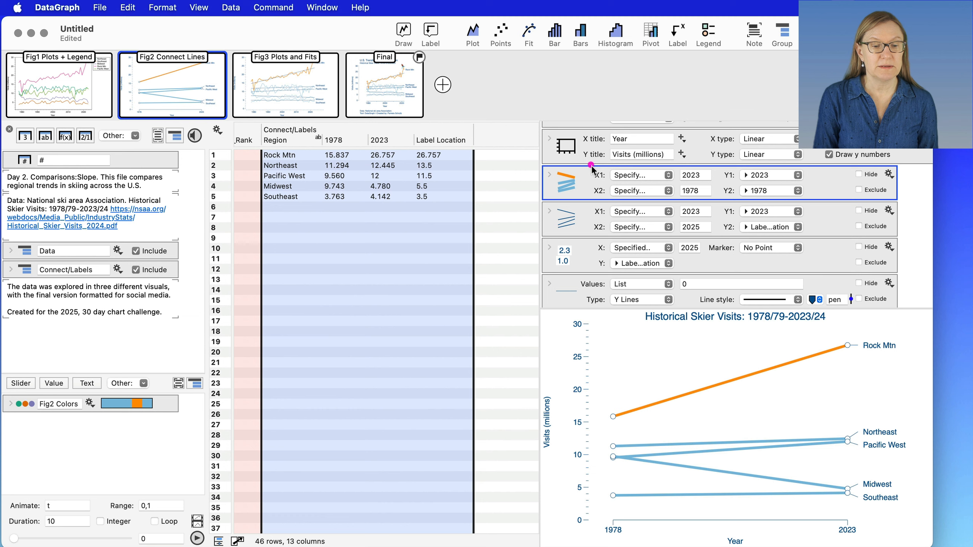
Examine the X1/Y1 and X2/Y2 settings of the selected Connect command
mouse_move(590, 165)
mouse_down()
mouse_move(618, 202)
mouse_move(617, 193)
mouse_move(812, 188)
mouse_up()
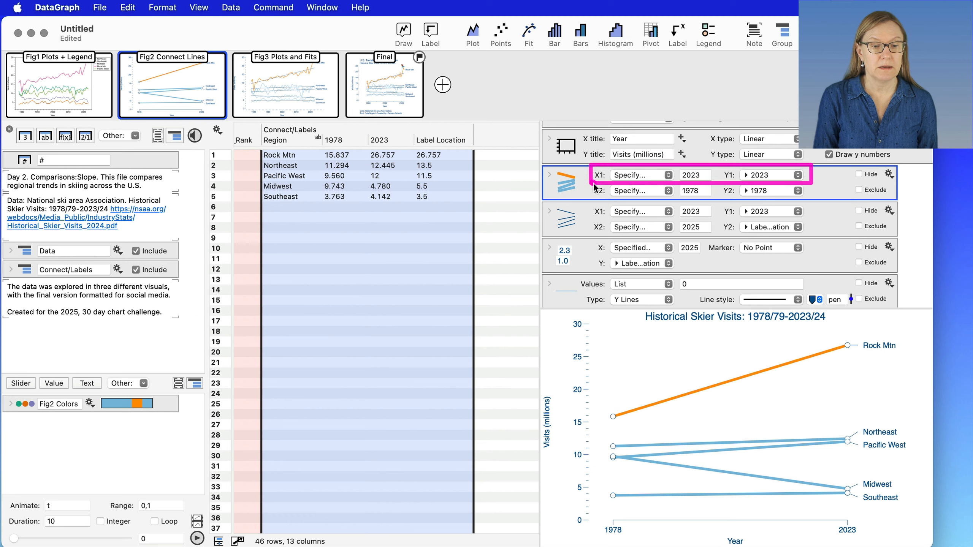
mouse_move(590, 182)
mouse_down()
mouse_move(840, 210)
mouse_move(824, 200)
mouse_up()
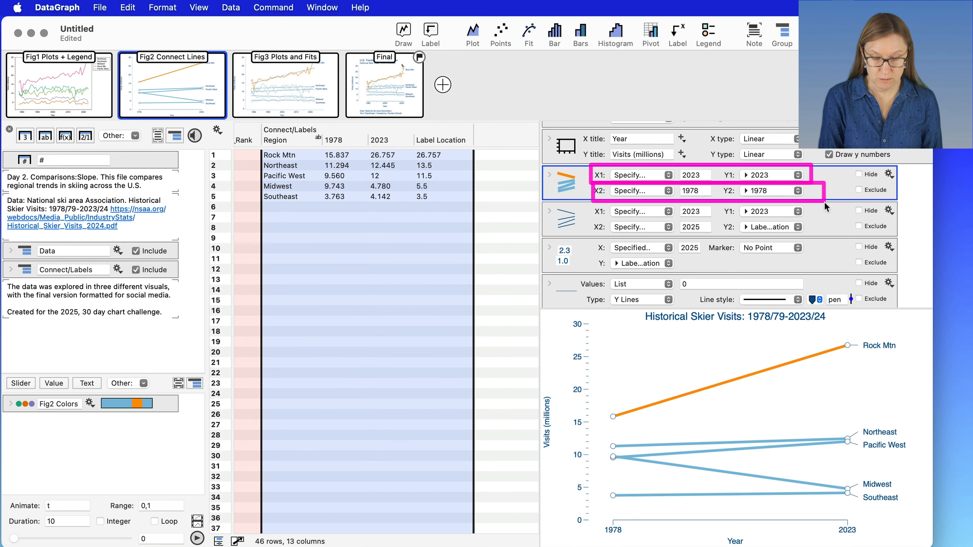
key(Escape)
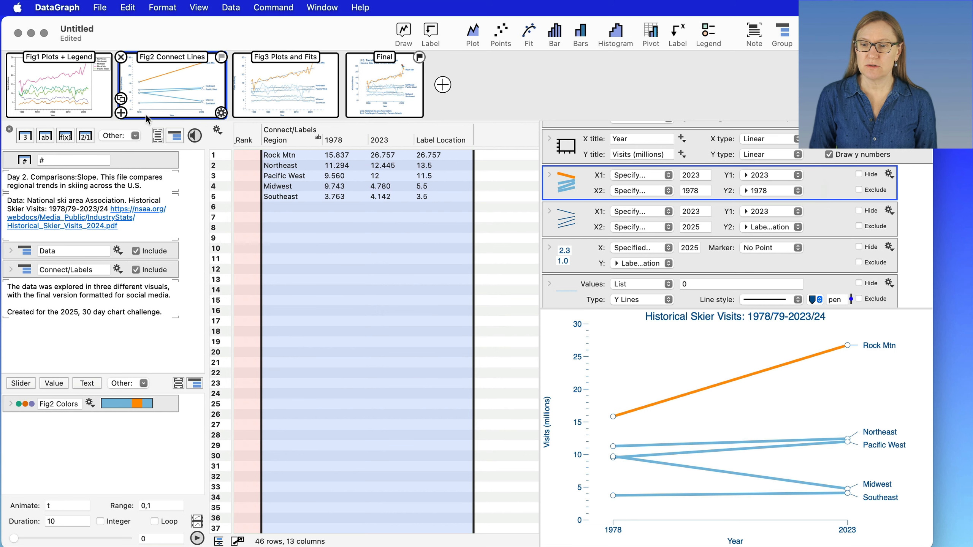
Create a blank figure after Fig2 Connect Lines and add a Connect command to it
click(120, 113)
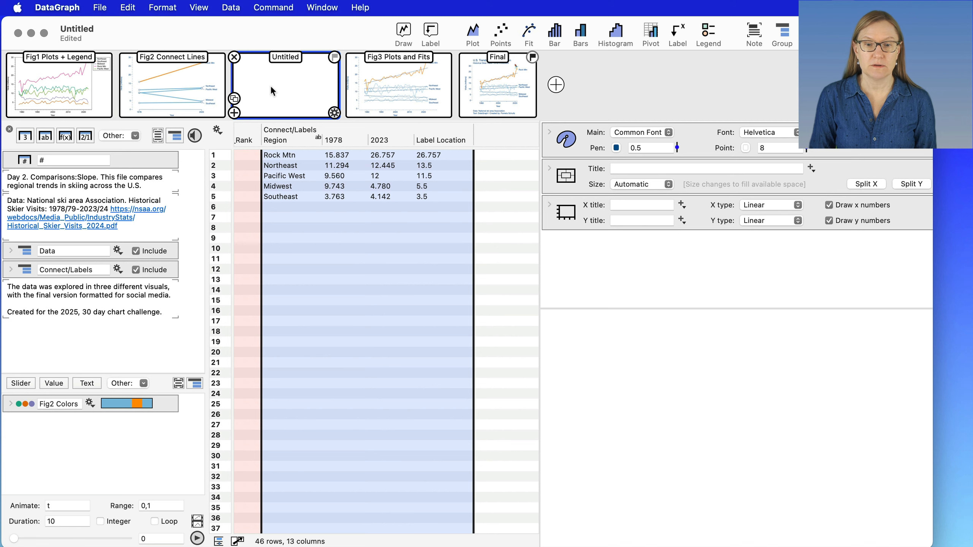
click(404, 34)
click(338, 257)
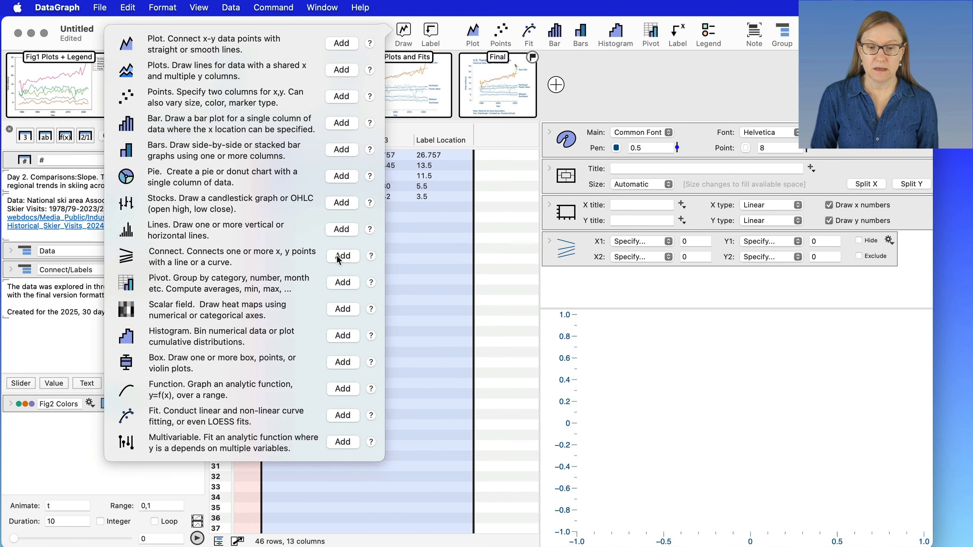
click(679, 278)
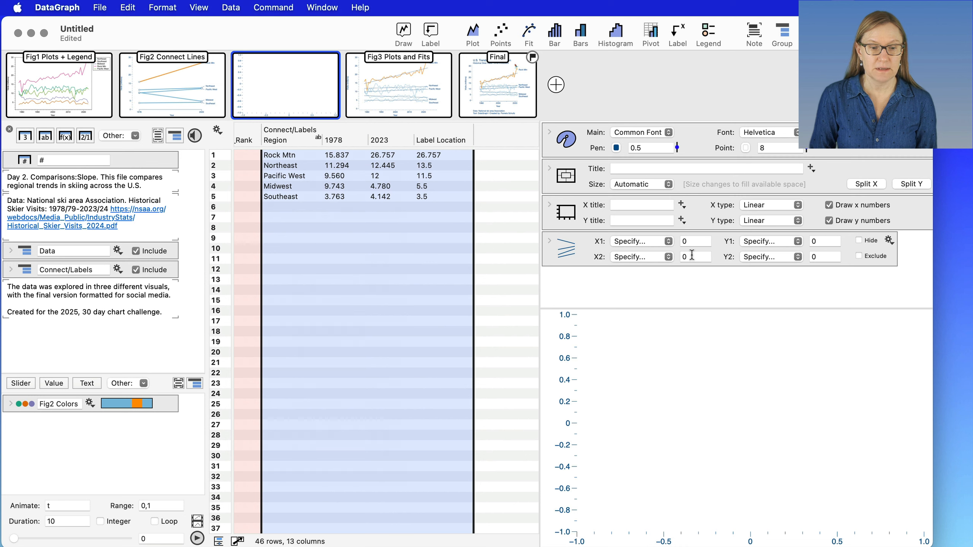
Define the connecting lines from x 1978 with the 1978 column as Y1 to x 2023 with the 2023 column as Y2
click(694, 241)
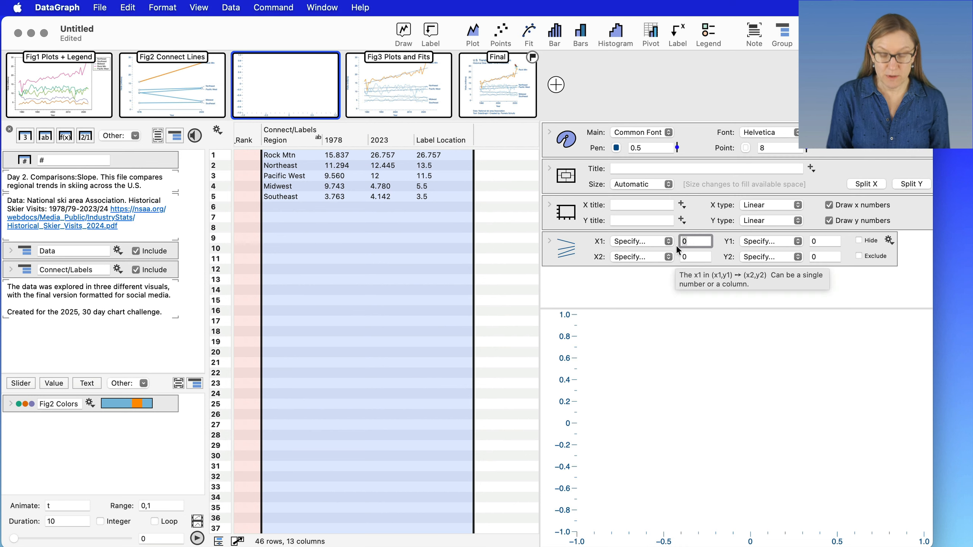
text(197)
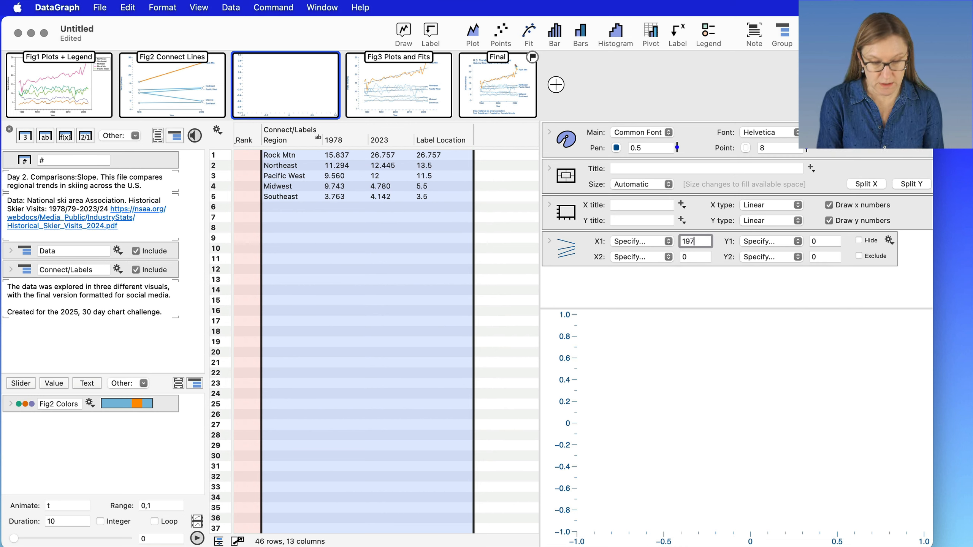
text(8)
click(695, 256)
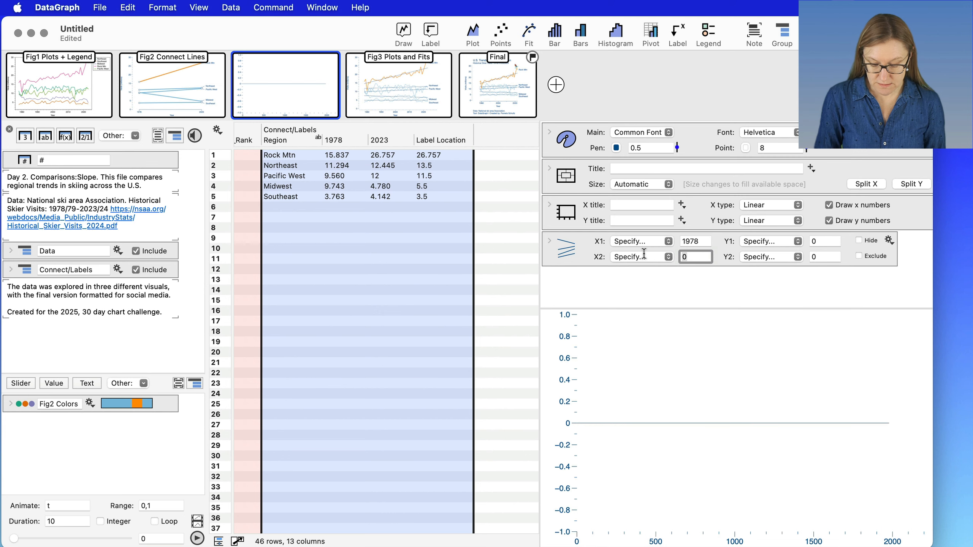
text(2023)
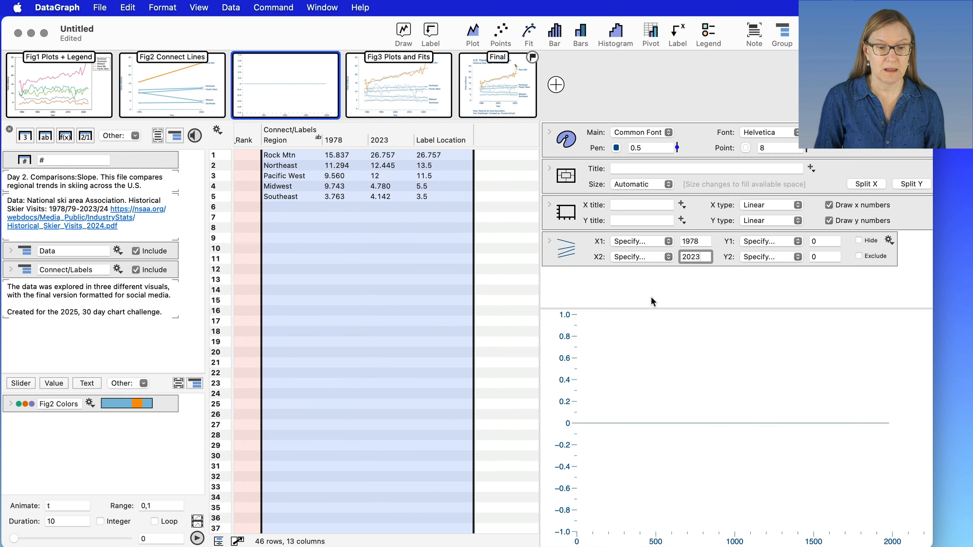
key(Return)
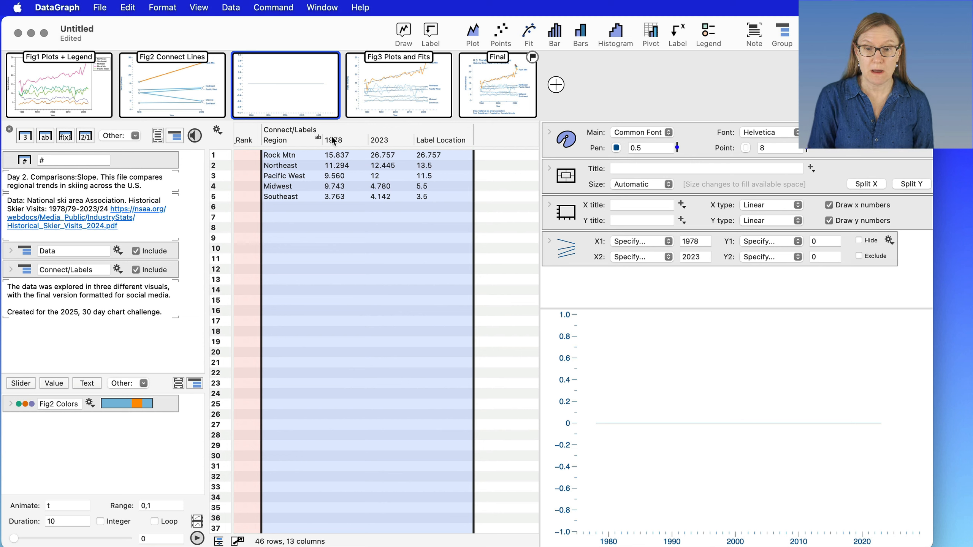
drag(334, 141, 772, 242)
drag(380, 139, 759, 258)
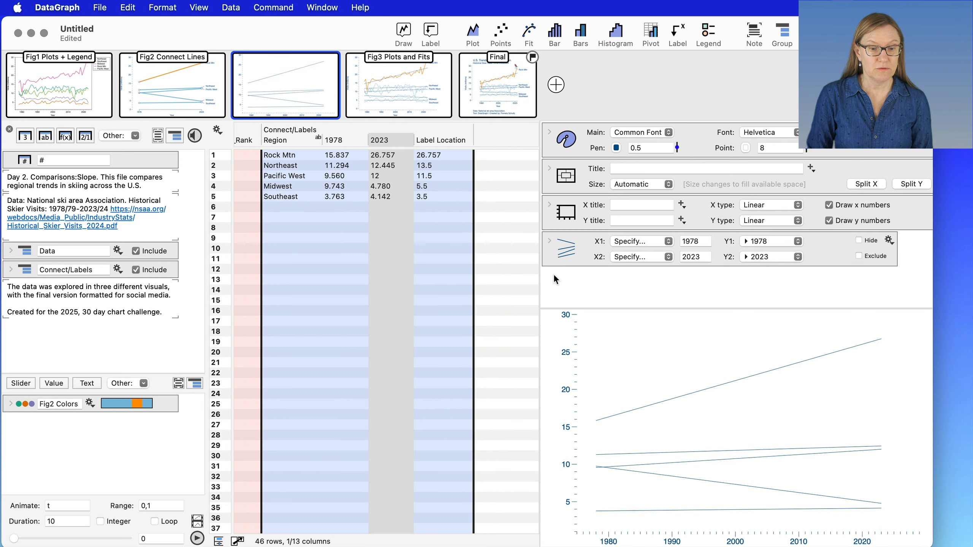
Expand the Connect command's settings and set the line thickness to 4
click(549, 240)
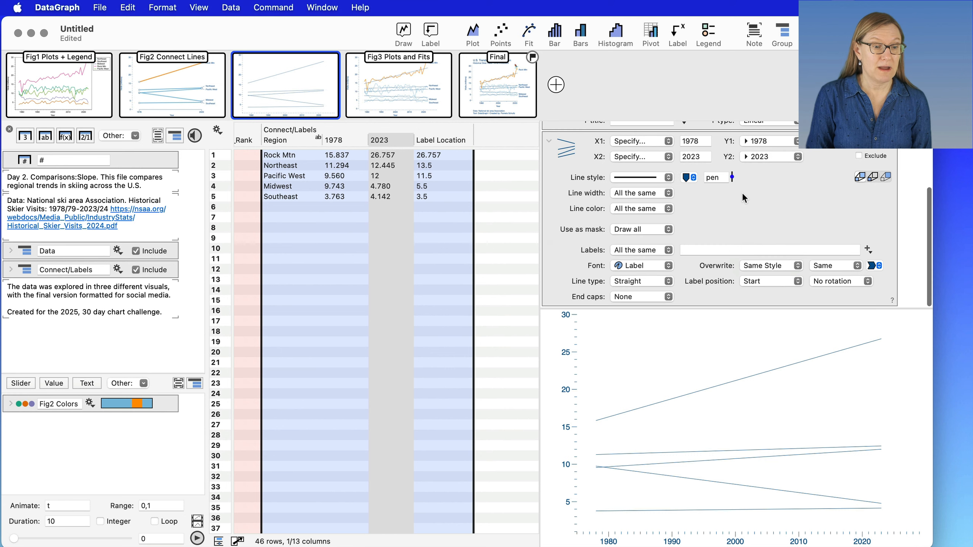
drag(732, 177, 732, 159)
scroll(720, 209, up, 1)
scroll(720, 208, up, 1)
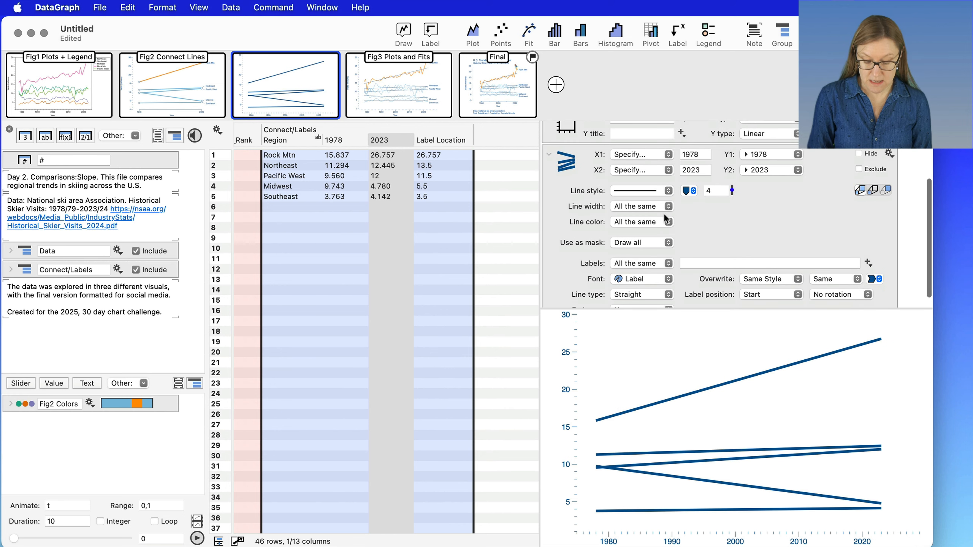
drag(552, 192, 704, 232)
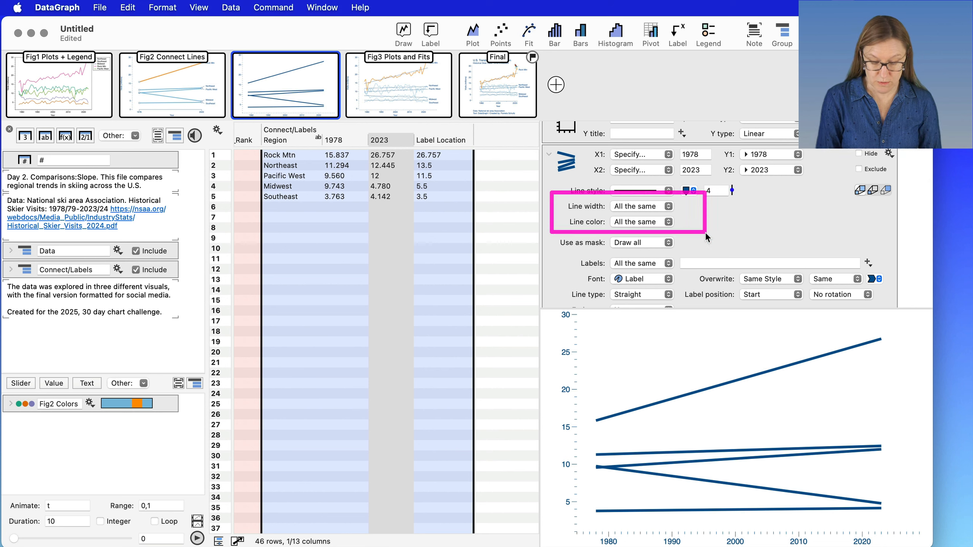
Color the Connect lines by the Region column of Connect/Labels using the Fig2 Colors scheme
click(656, 224)
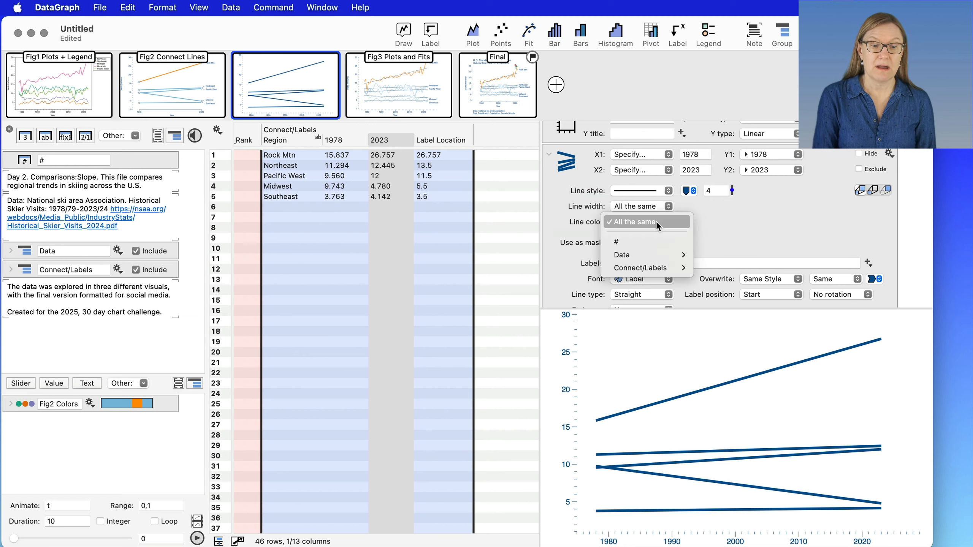
mouse_move(653, 266)
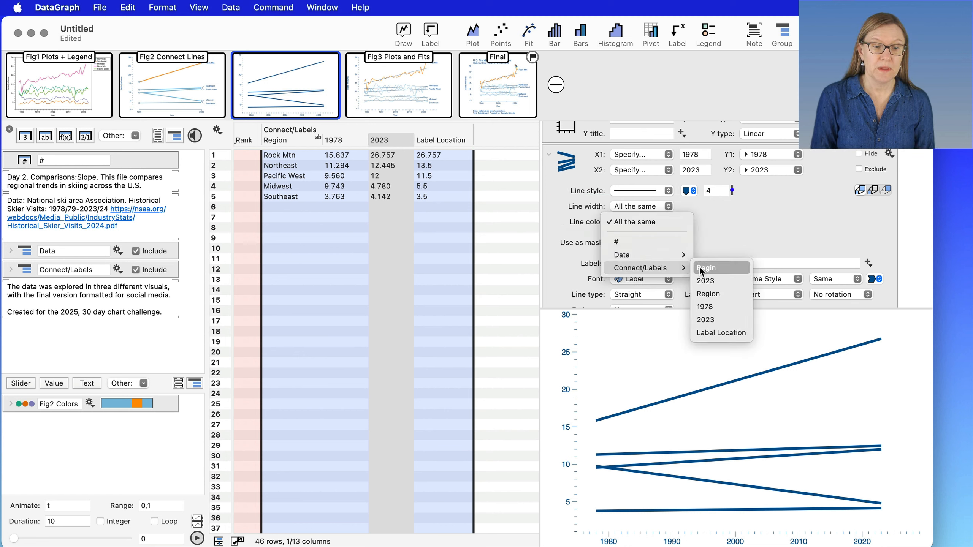
click(719, 295)
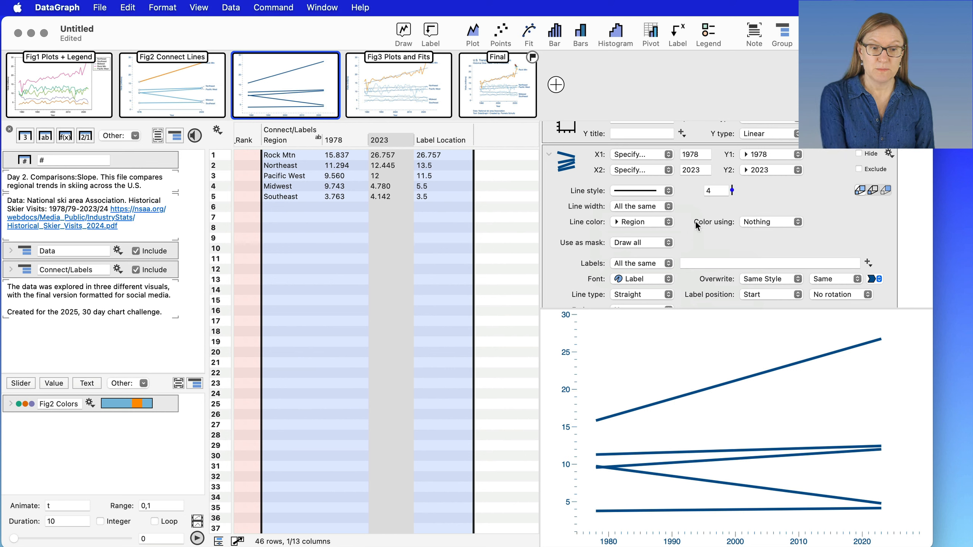
click(763, 222)
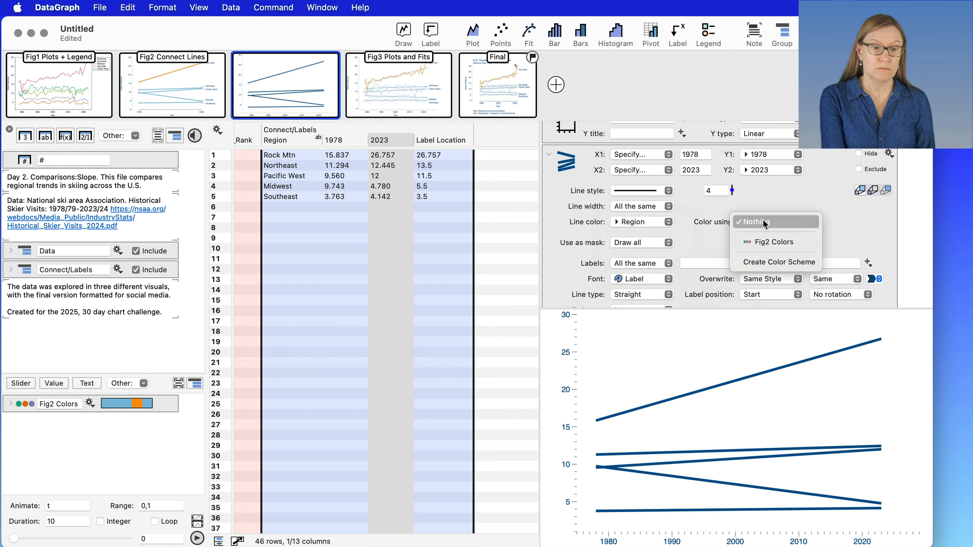
click(764, 242)
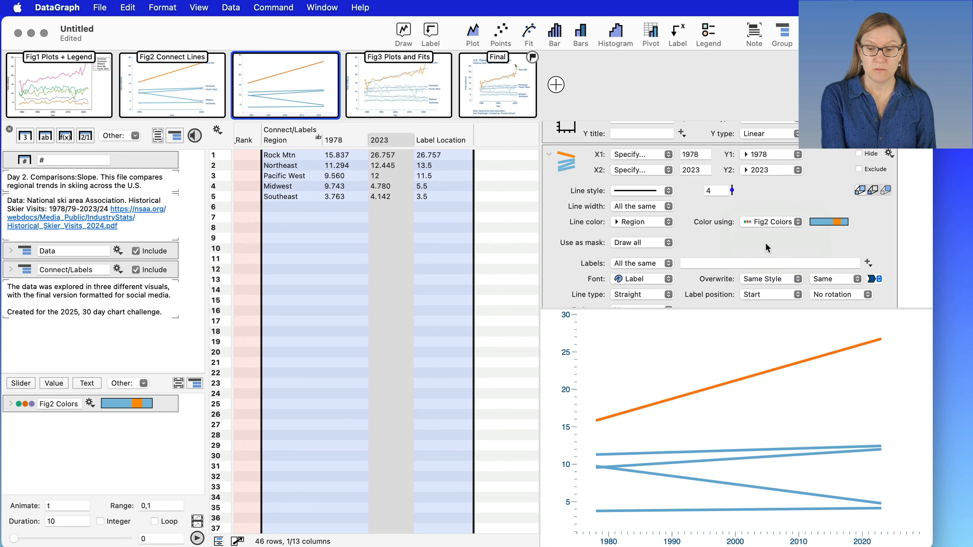
Expand the Fig2 Colors scheme to review its region-to-color matches, and collapse the Connect command's settings
click(10, 405)
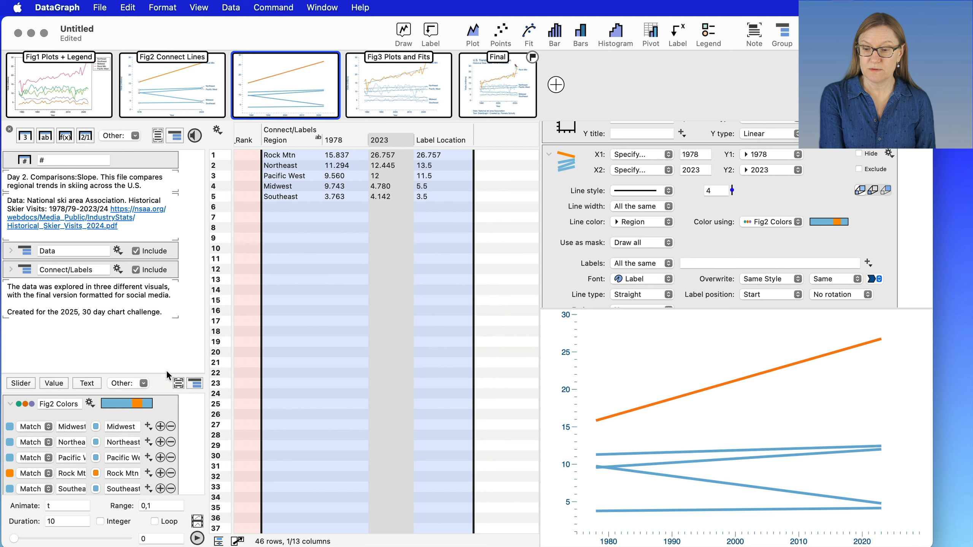
drag(164, 374, 164, 329)
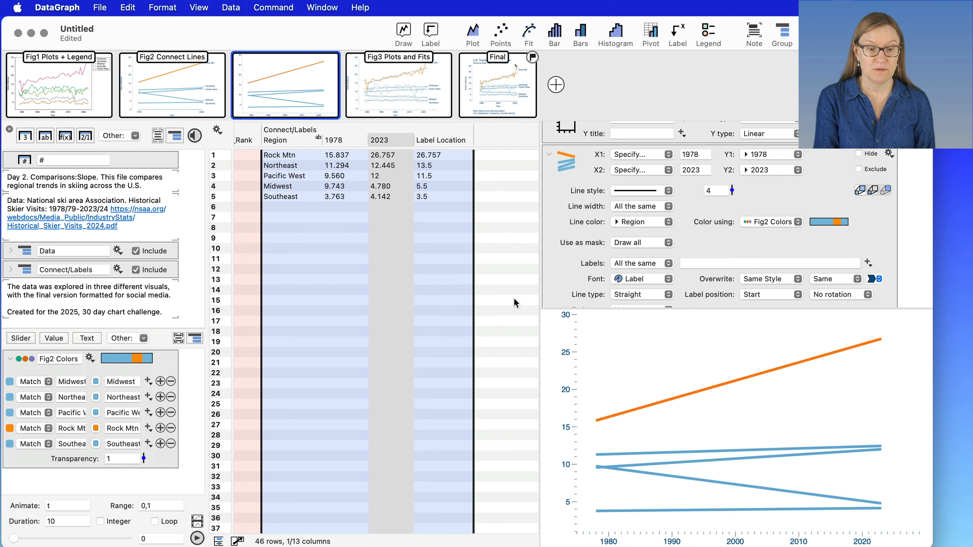
click(549, 154)
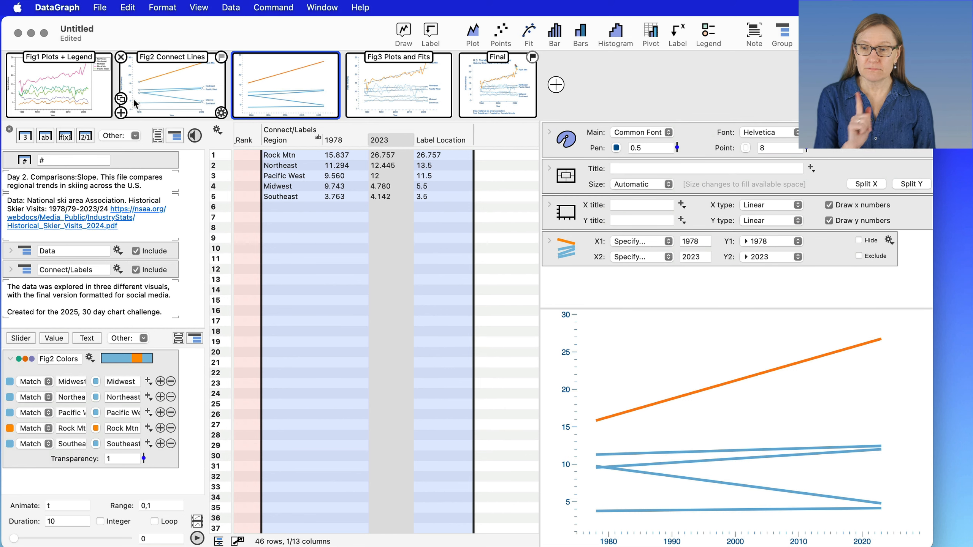
Examine the Plots command's X column, region columns and line styles in Fig1 Plots + Legend
click(60, 98)
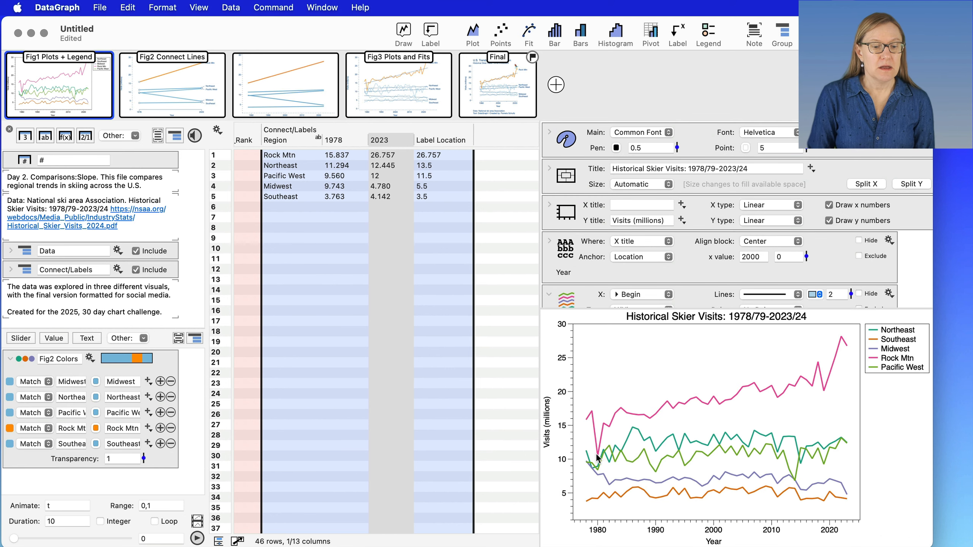
scroll(719, 214, down, 2)
scroll(718, 214, down, 6)
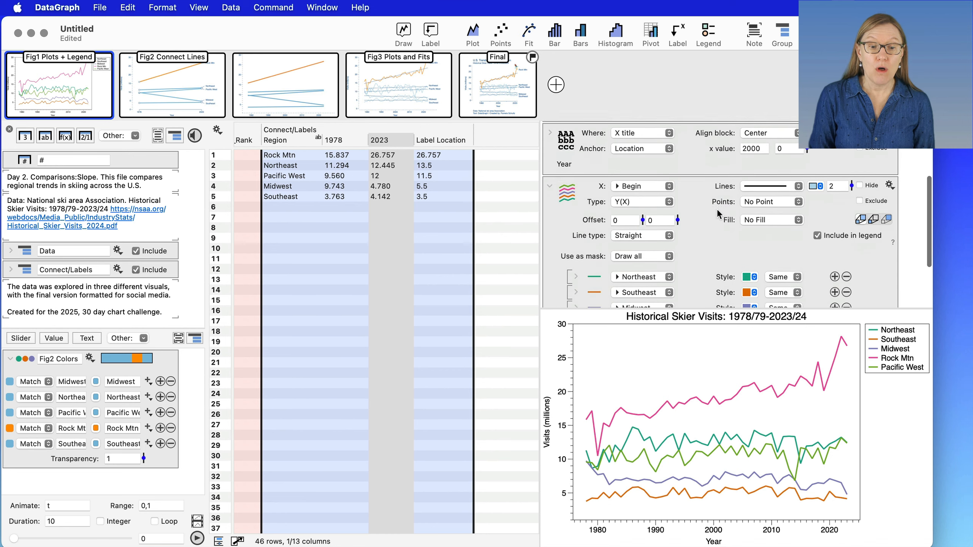
scroll(716, 209, down, 2)
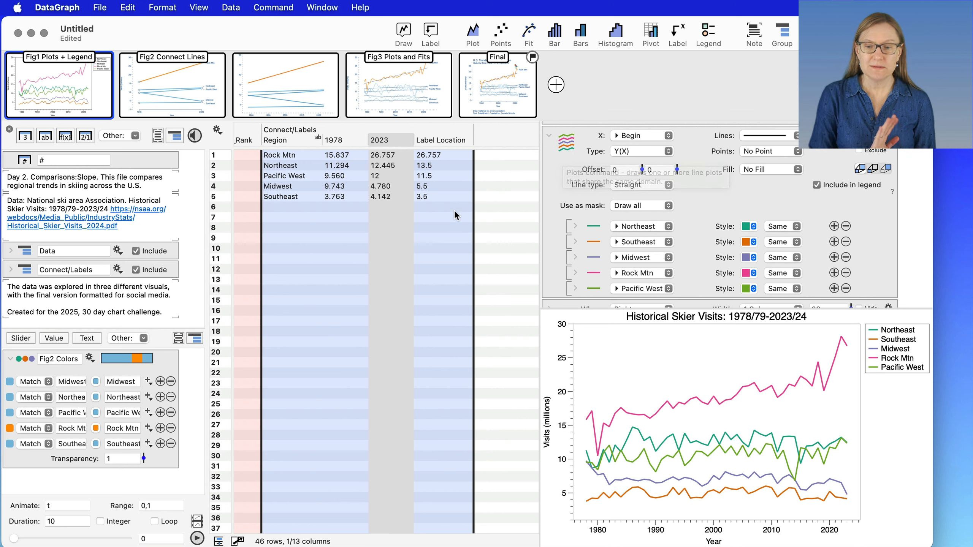
Create a blank figure after Final and select the data columns Begin through Pacific West
click(555, 85)
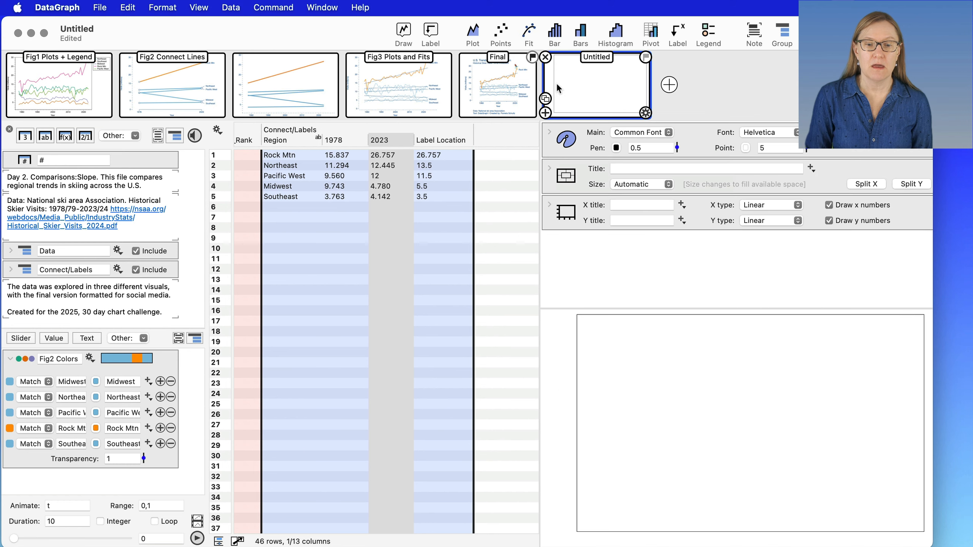
scroll(336, 258, left, 15)
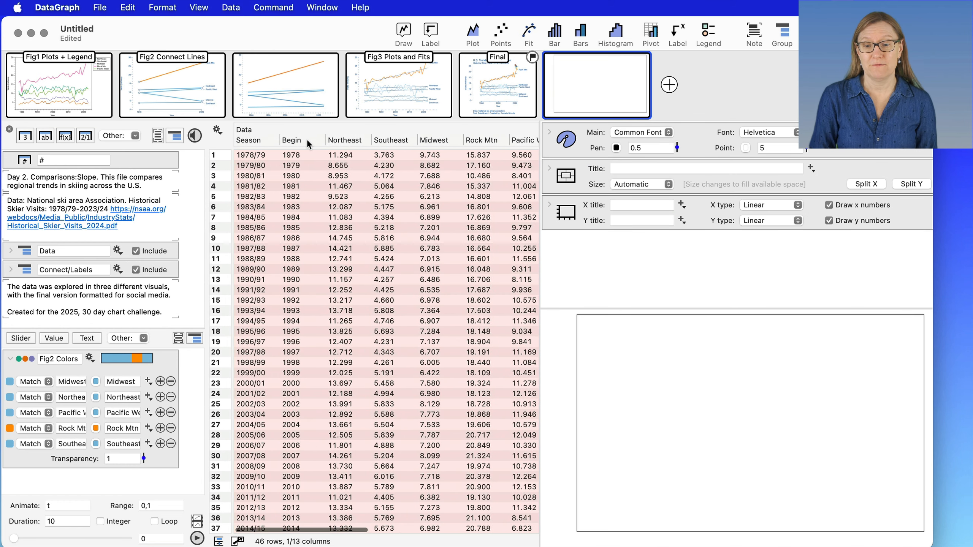
click(304, 139)
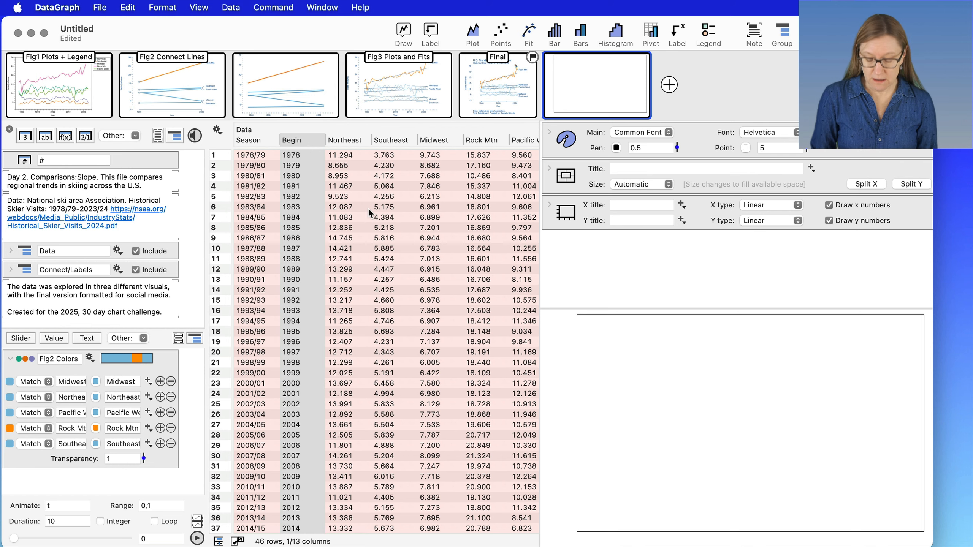
scroll(368, 208, right, 5)
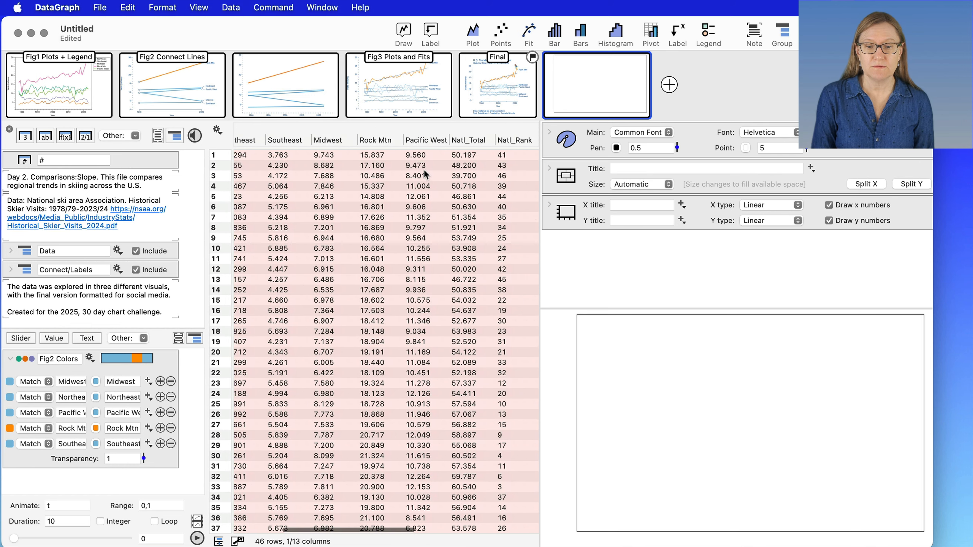
shift+click(423, 141)
scroll(383, 232, left, 5)
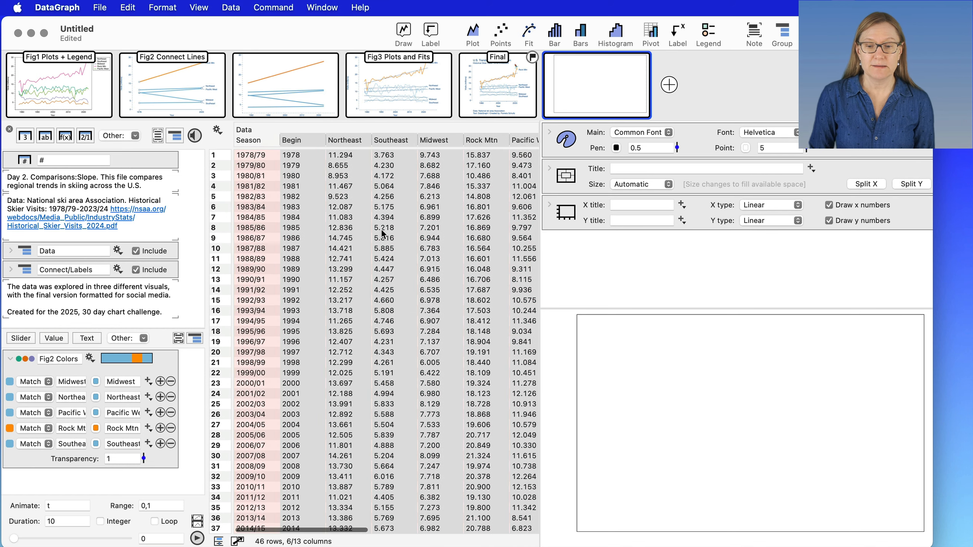
scroll(382, 233, right, 5)
scroll(382, 233, left, 5)
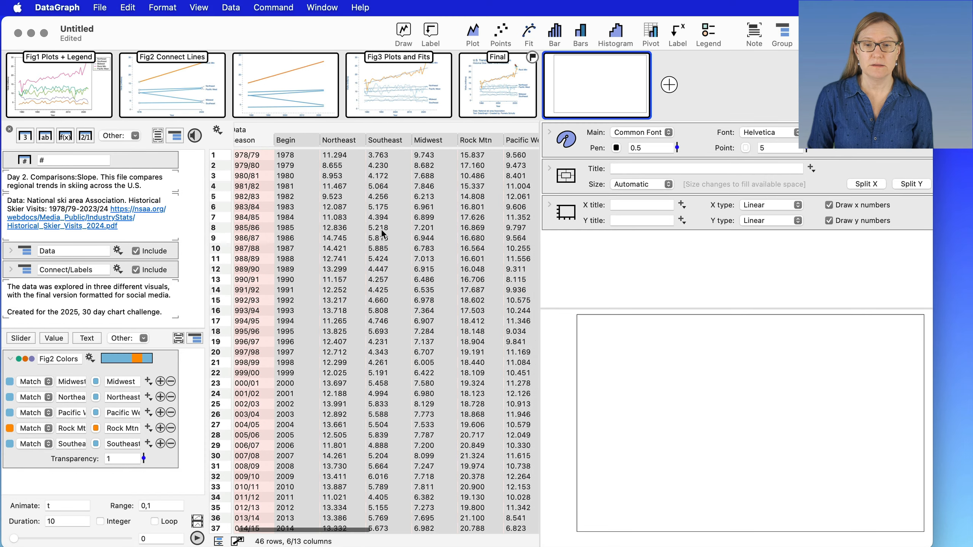
Add a Plots command for the selected columns and set its line thickness to 2
click(405, 34)
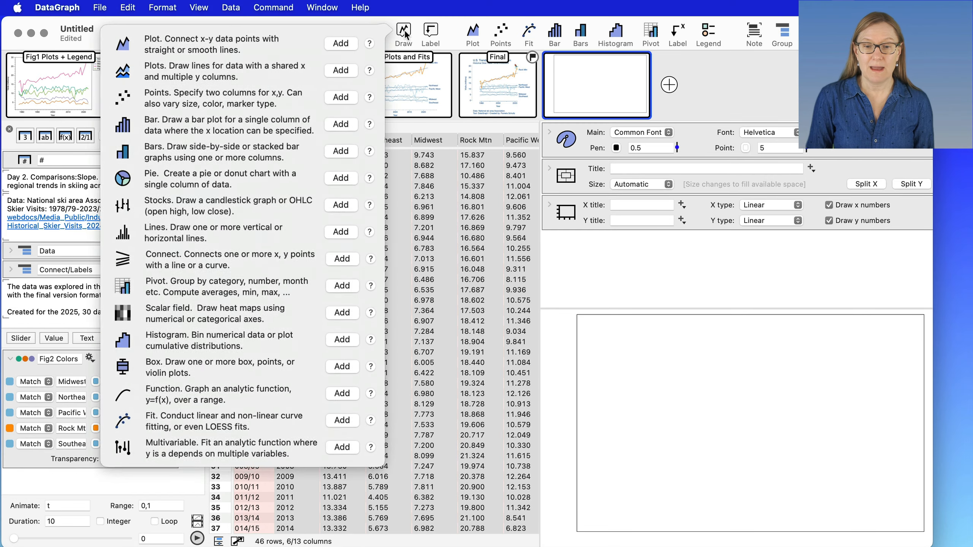
click(341, 70)
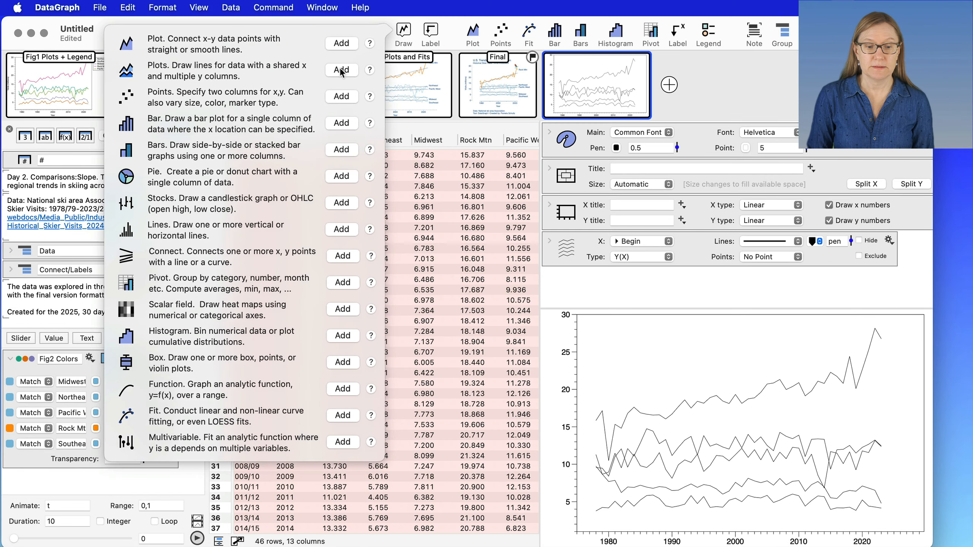
click(660, 290)
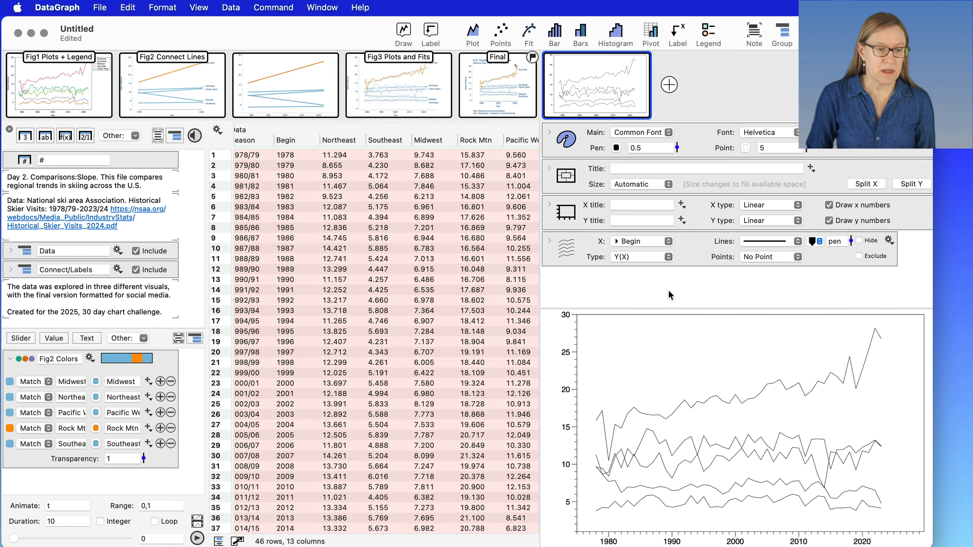
drag(851, 240, 851, 235)
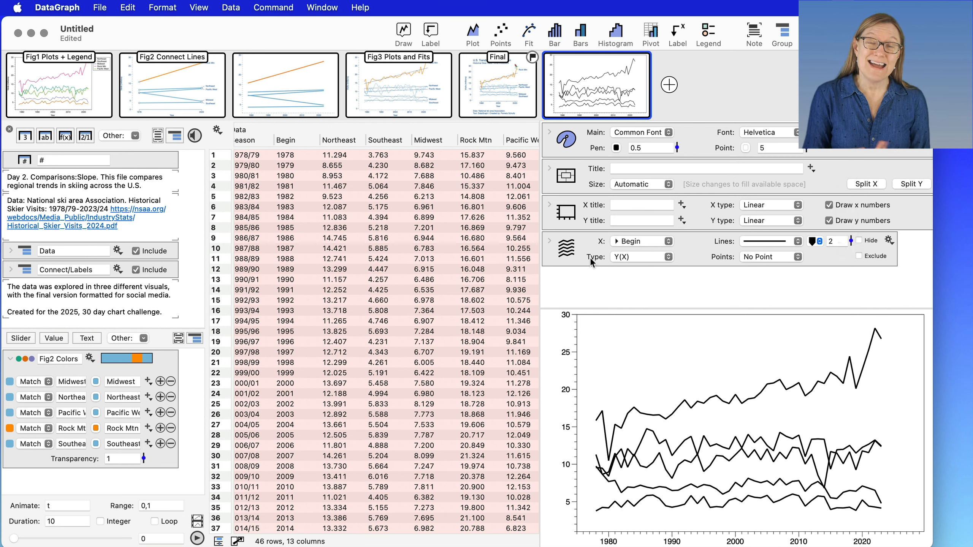
Apply the Dark #2 color suggestion to the lines of the Plots command
click(888, 240)
mouse_move(870, 259)
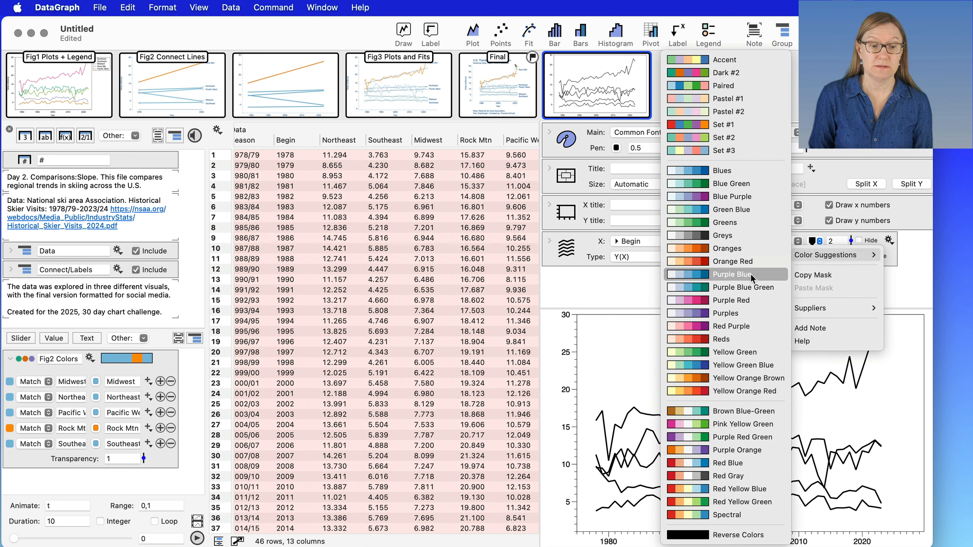
click(689, 71)
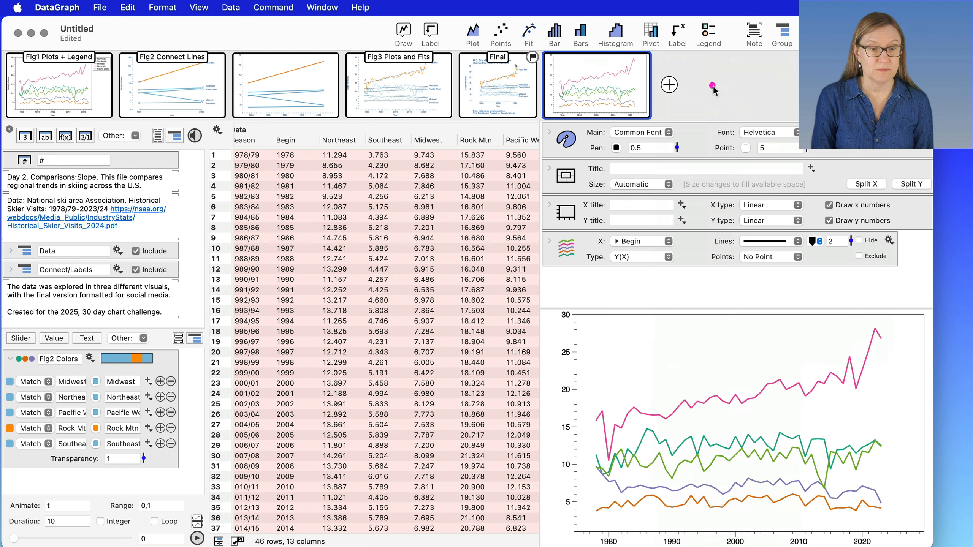
Add a legend to the figure and place it to the right of the graph
click(709, 35)
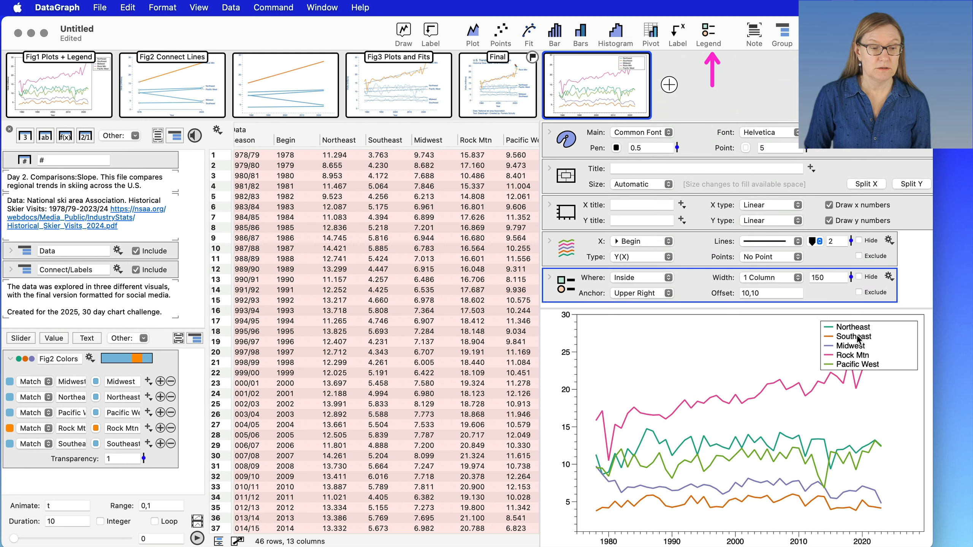
click(643, 278)
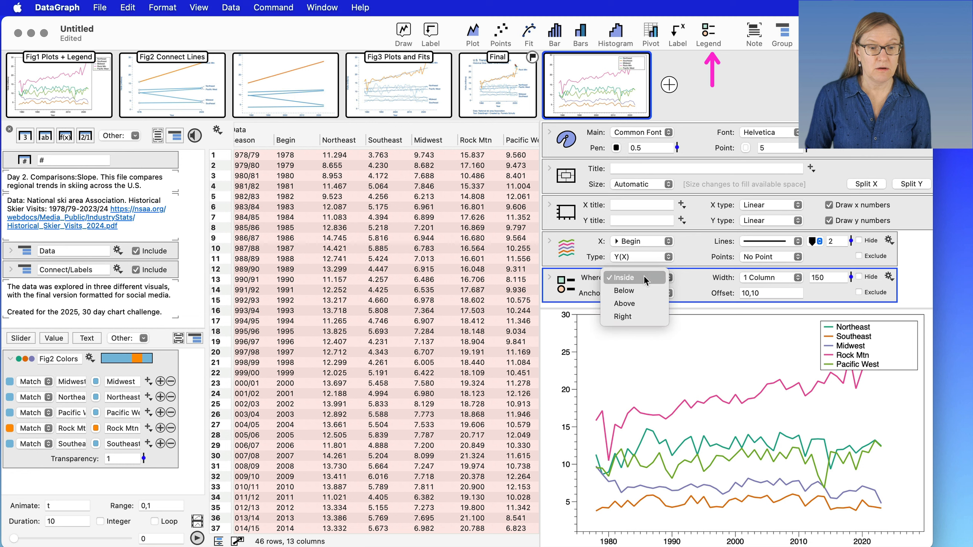
click(640, 315)
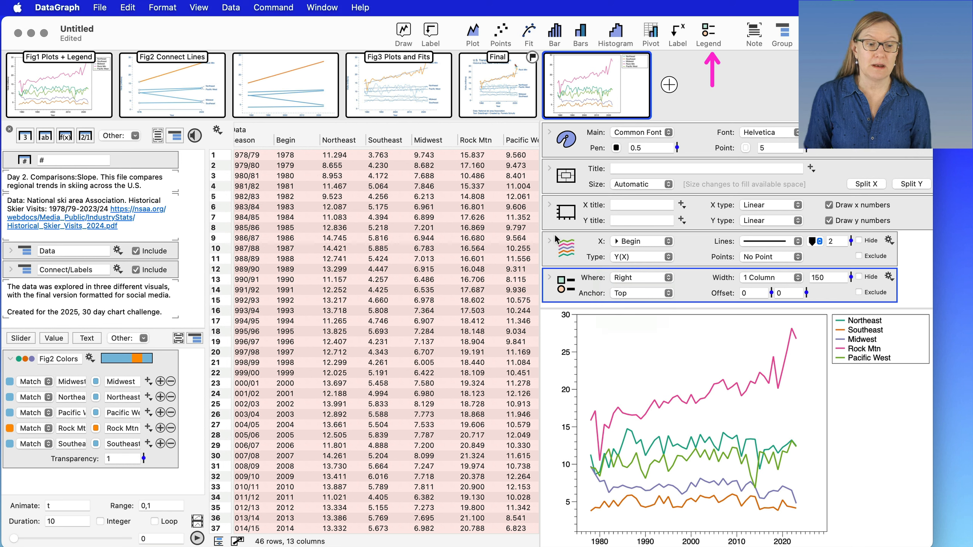
click(910, 282)
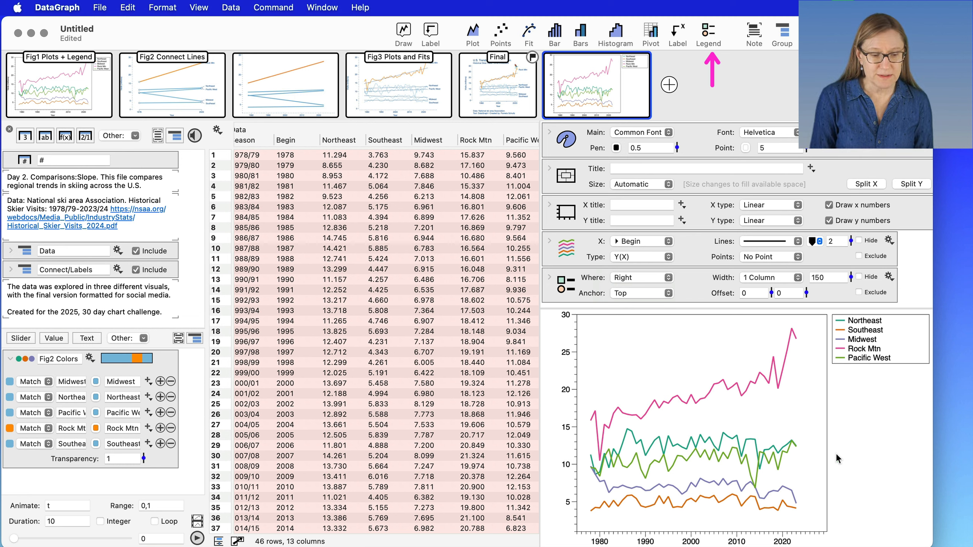
Undo the legend placement, the legend and the Dark #2 line colors
key(super+z)
key(super+z)
key(super+z)
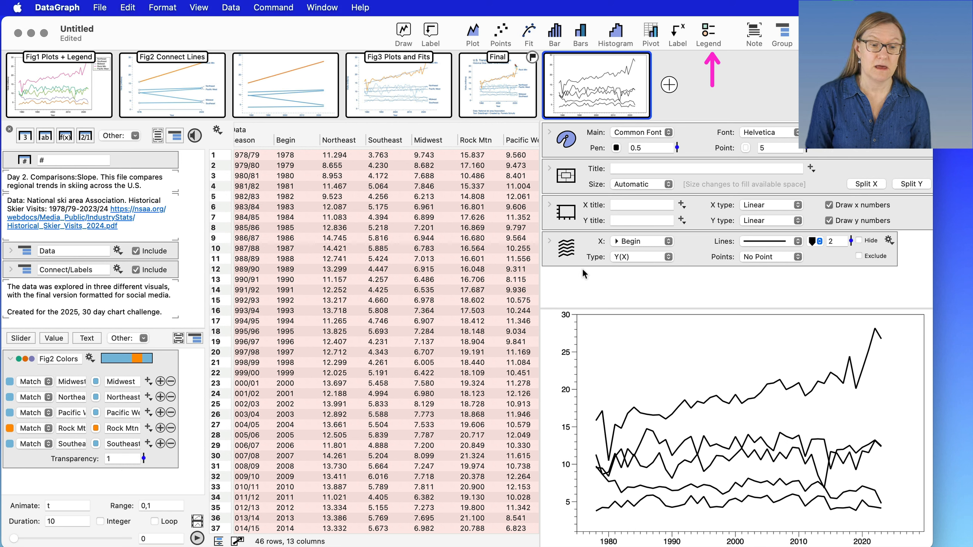
Expand the Plots command's settings and set the color of all its lines to Fill Color 1
click(549, 241)
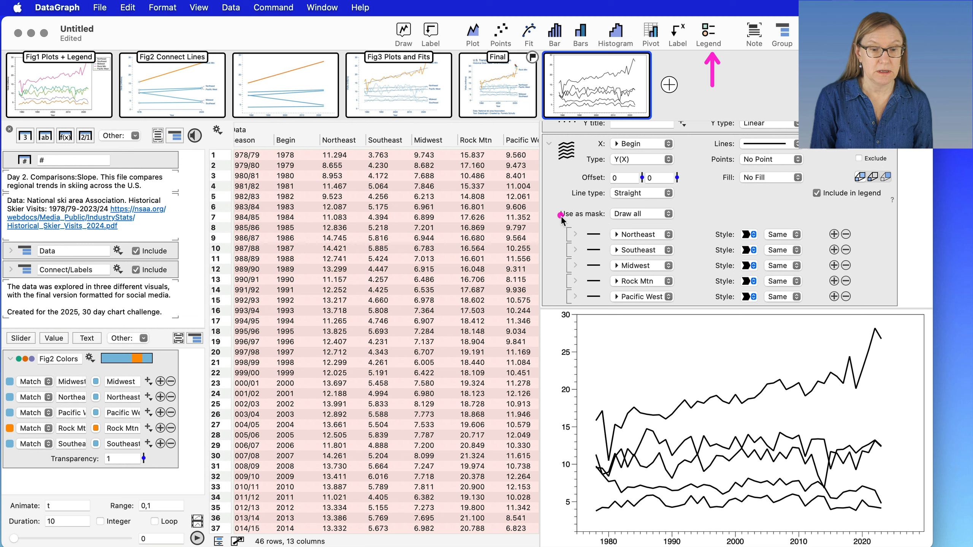
mouse_move(549, 225)
mouse_down()
mouse_move(637, 225)
mouse_move(880, 316)
mouse_move(881, 307)
mouse_up()
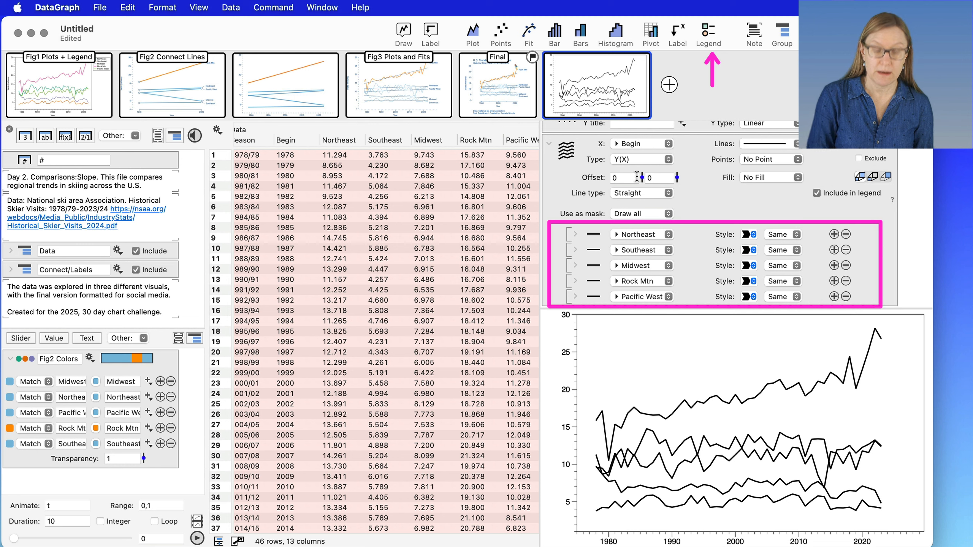
drag(592, 131, 688, 158)
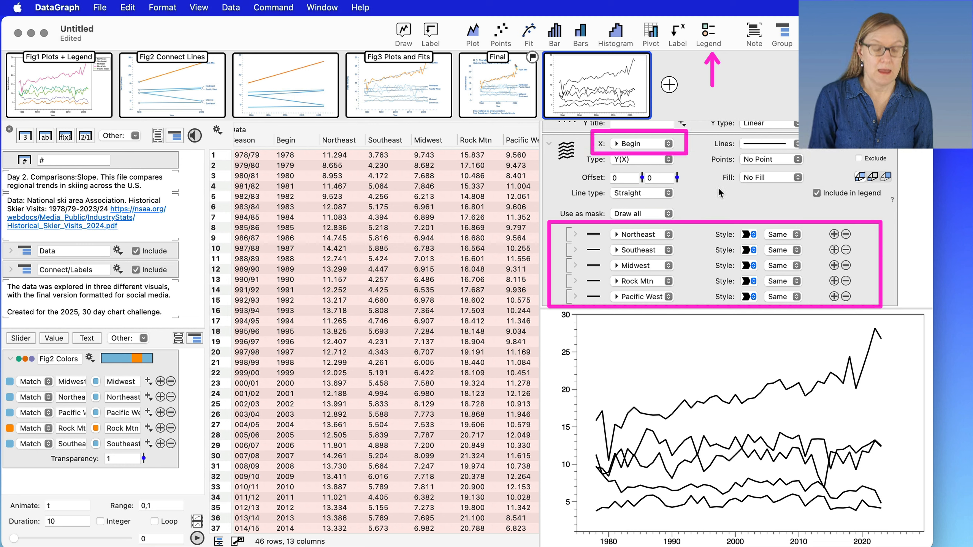
click(820, 150)
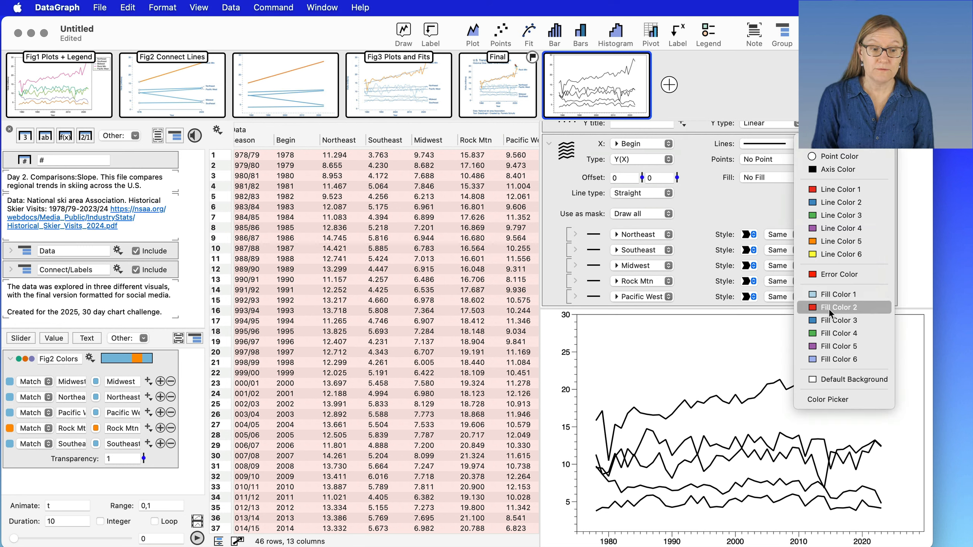
click(826, 296)
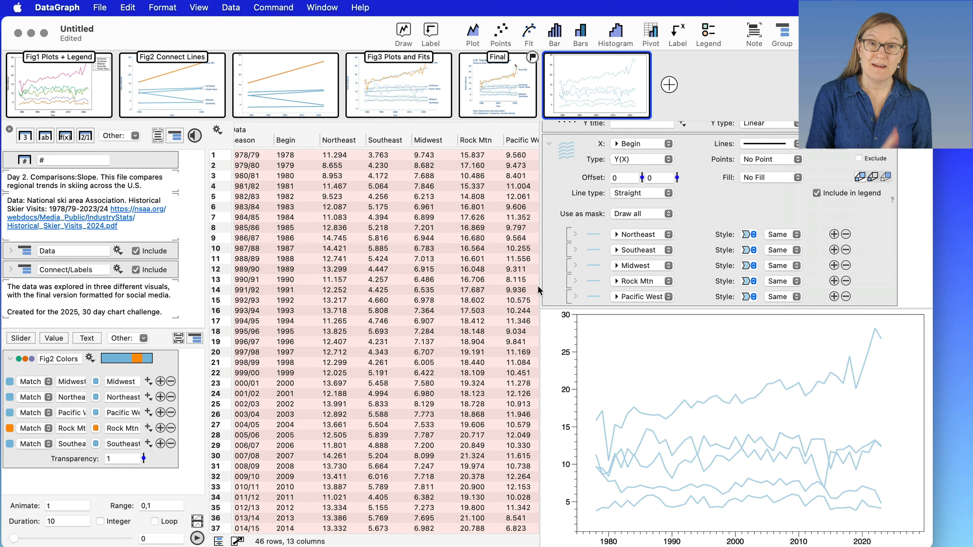
Set the style color of the Rock Mtn line in the Plots command to Line Color 5
drag(498, 284, 566, 284)
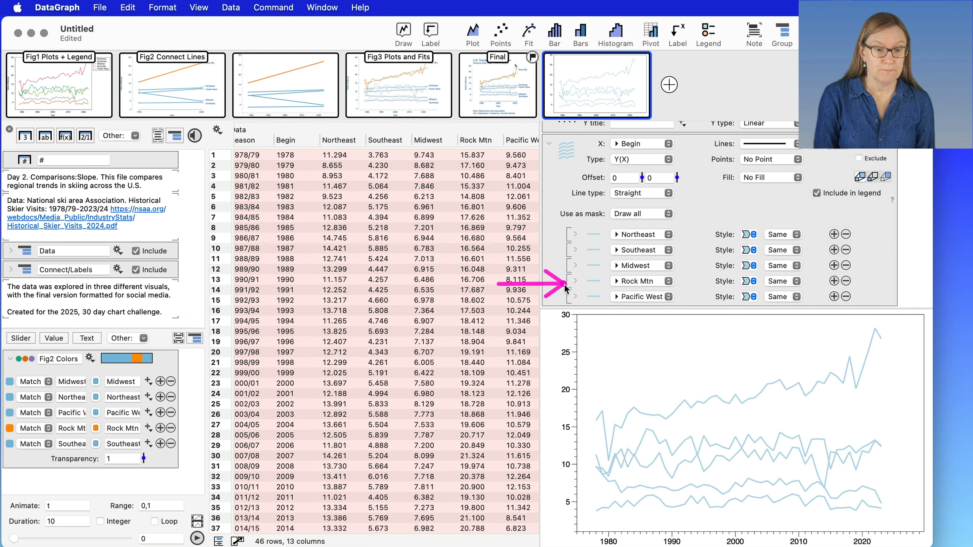
click(752, 281)
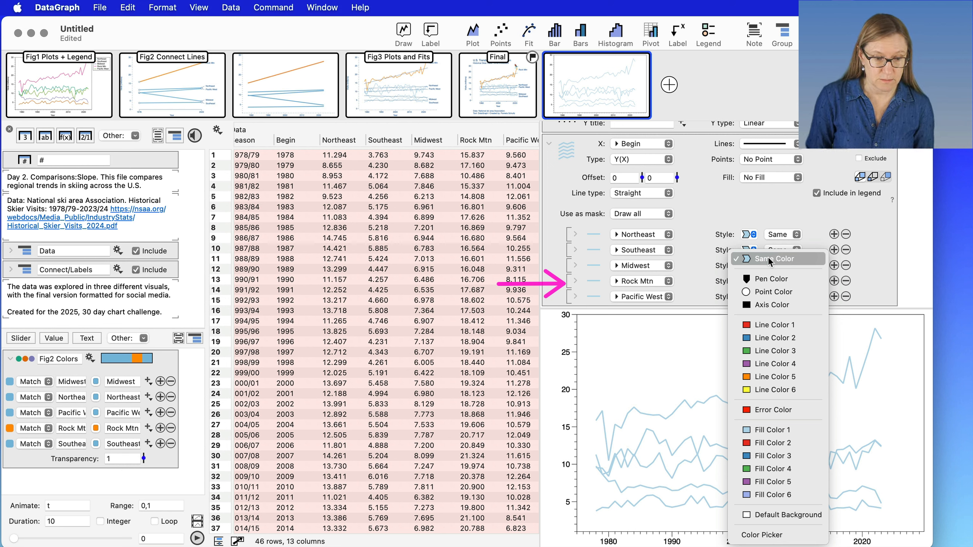
click(771, 373)
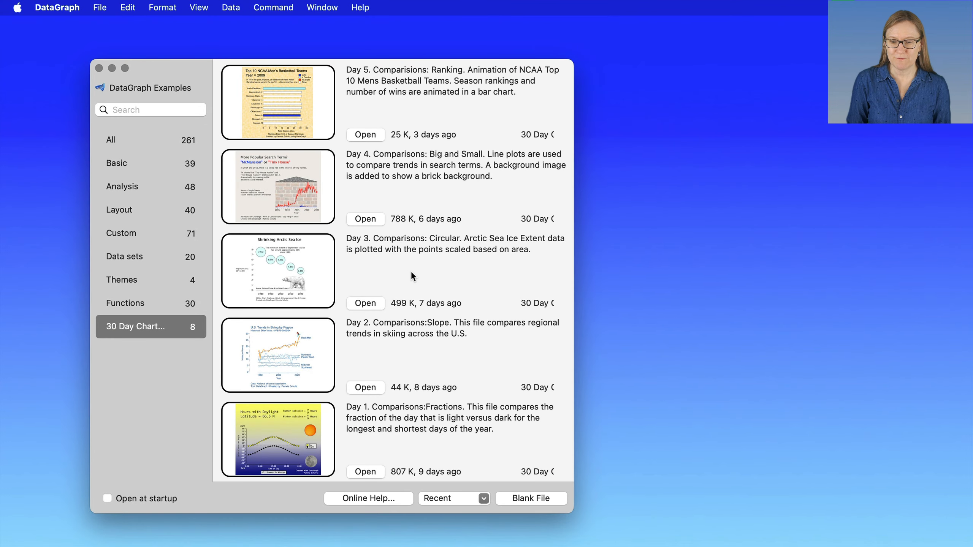
Open the Day 3 Comparisons: Circular example on Arctic Sea Ice Extent and look through its Daily Data table
click(370, 305)
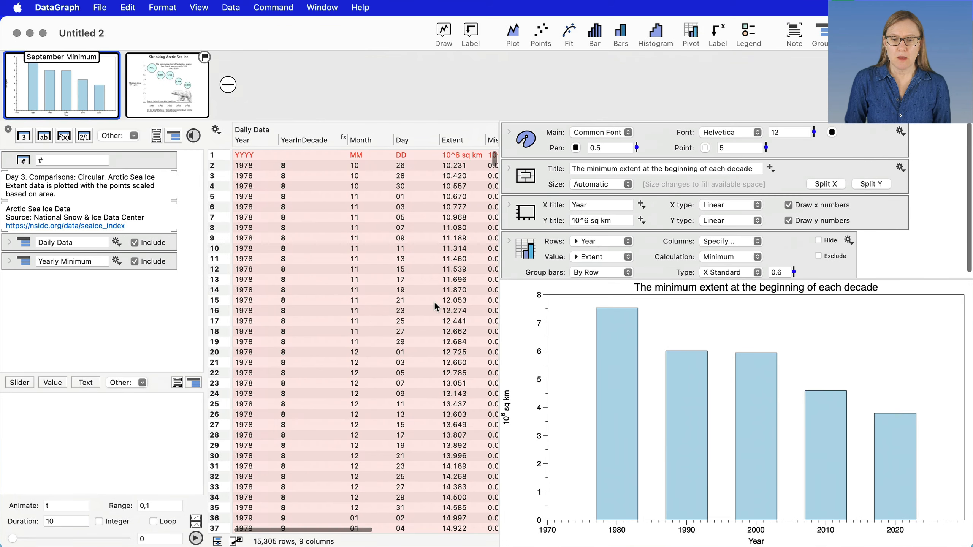
scroll(438, 267, down, 20)
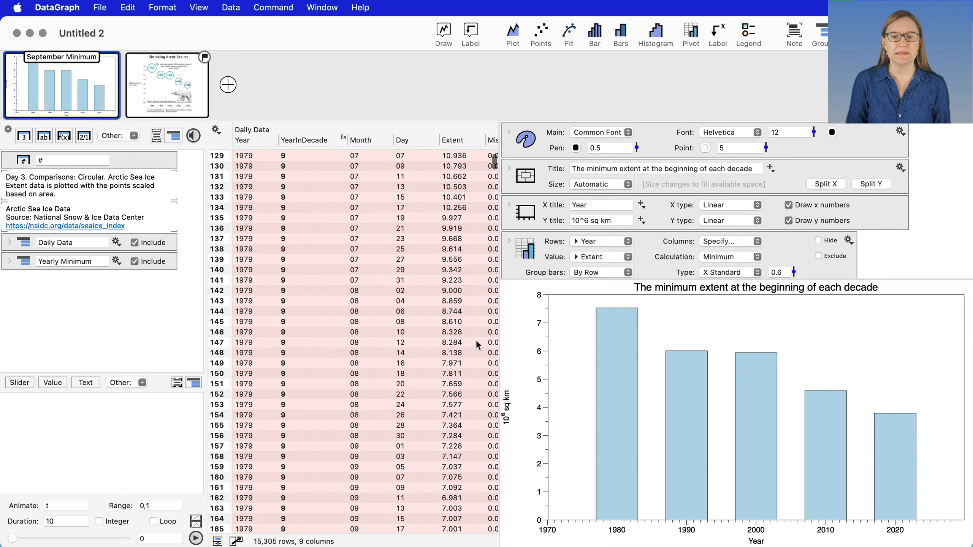
drag(500, 352, 594, 380)
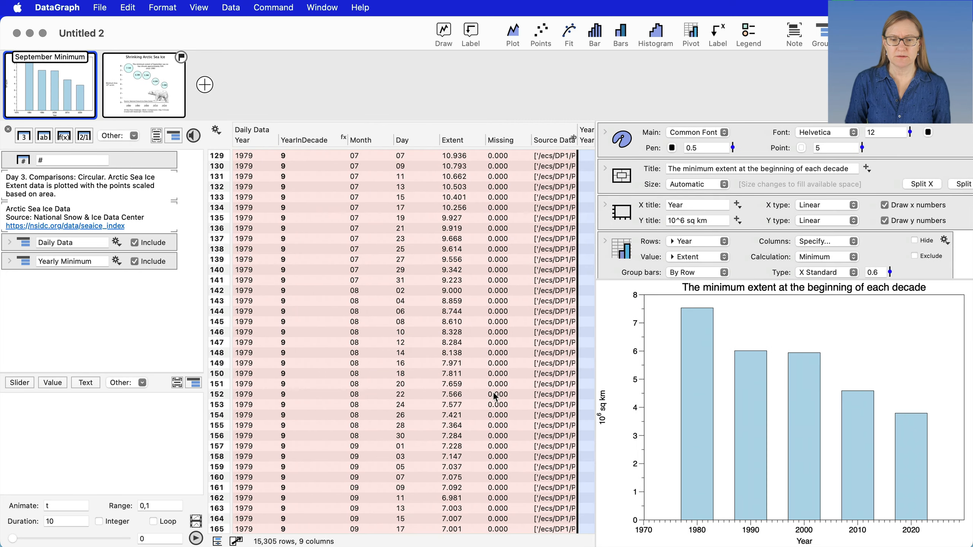
scroll(494, 397, down, 20)
scroll(488, 346, up, 20)
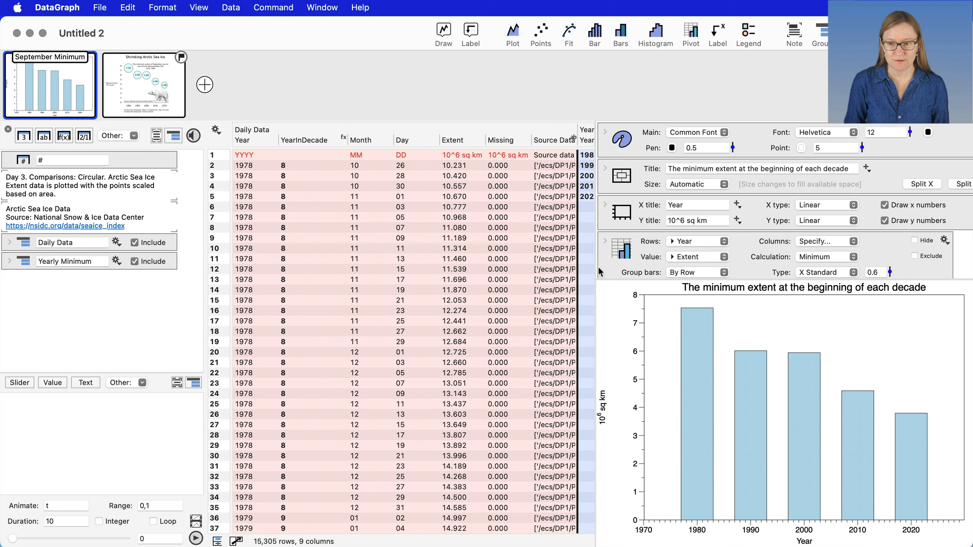
drag(597, 268, 499, 268)
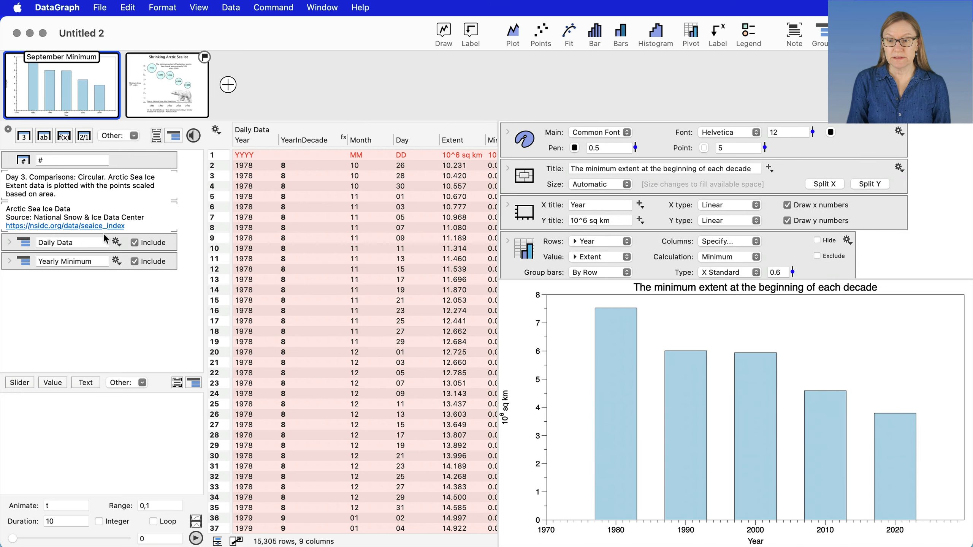
Examine the columns of the Daily Data group and the Year and Minimum columns of the Yearly Minimum group
scroll(448, 278, right, 5)
scroll(363, 298, left, 5)
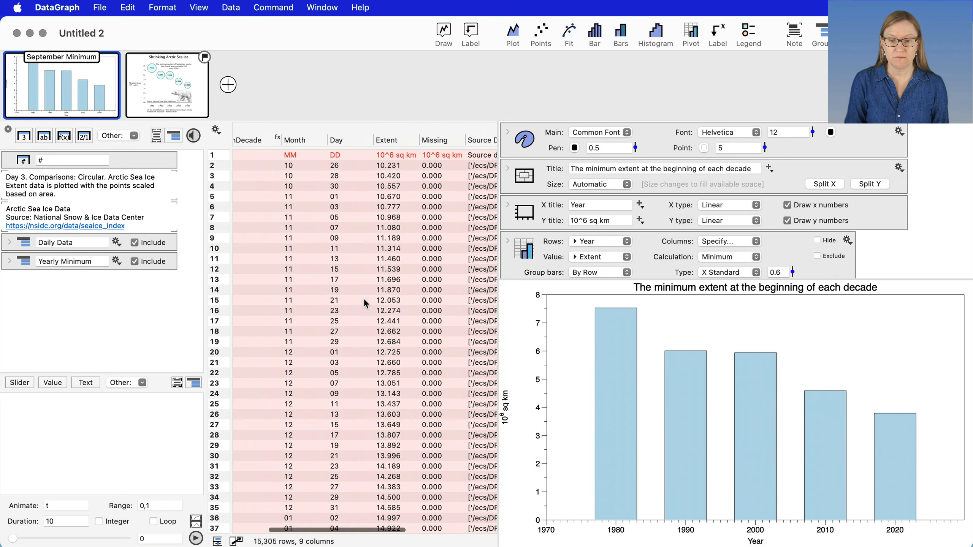
scroll(367, 343, down, 10)
scroll(367, 347, up, 10)
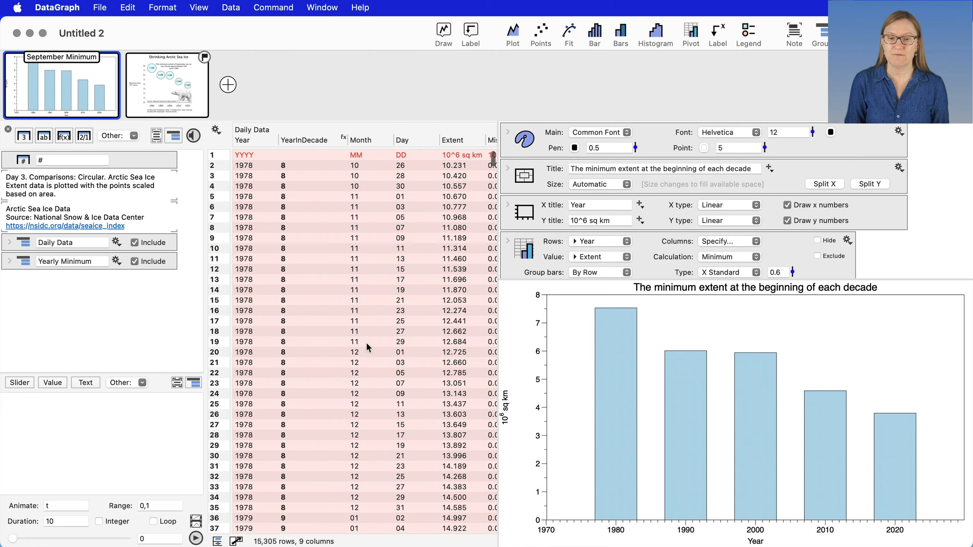
scroll(367, 347, right, 5)
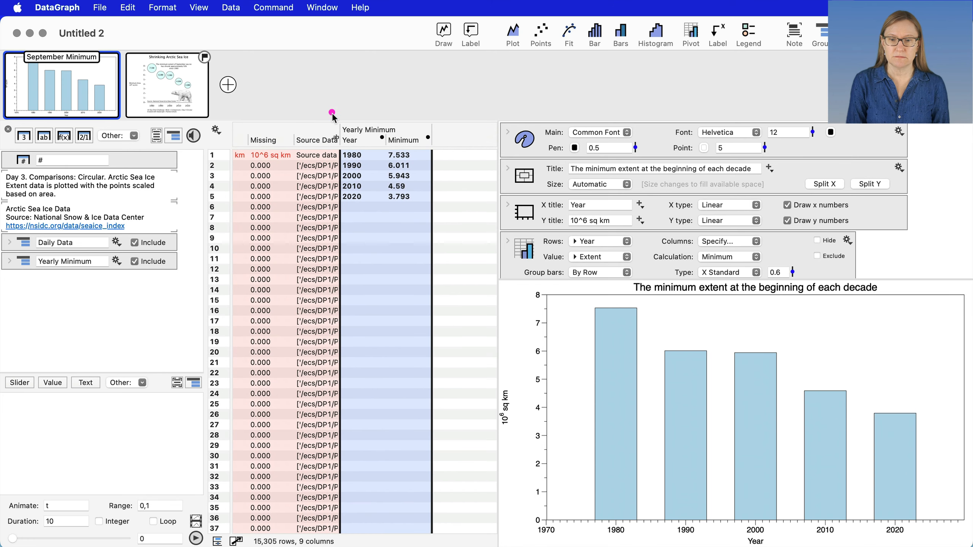
drag(331, 111, 448, 222)
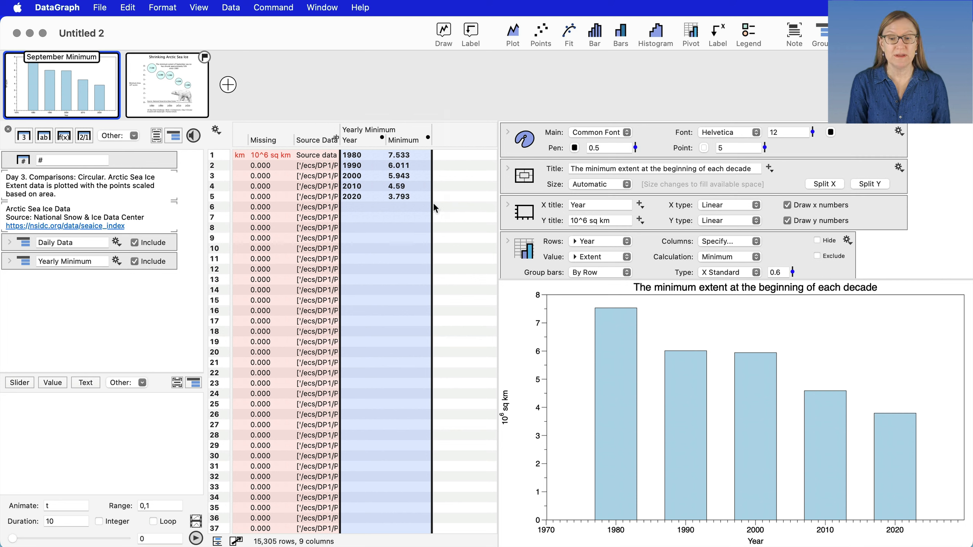
scroll(300, 332, left, 10)
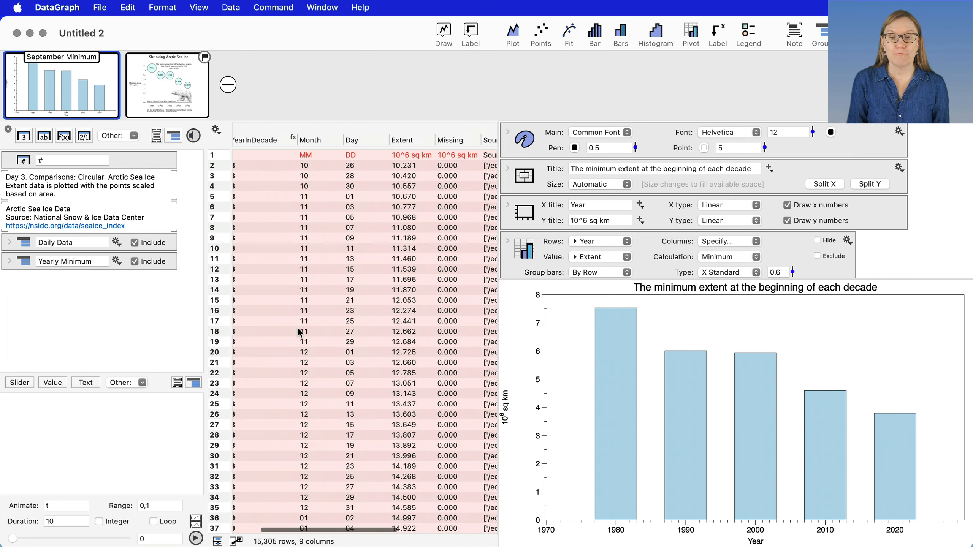
View the full Shrinking Arctic Sea Ice graph, return to the September Minimum graph and look over its source data
click(163, 77)
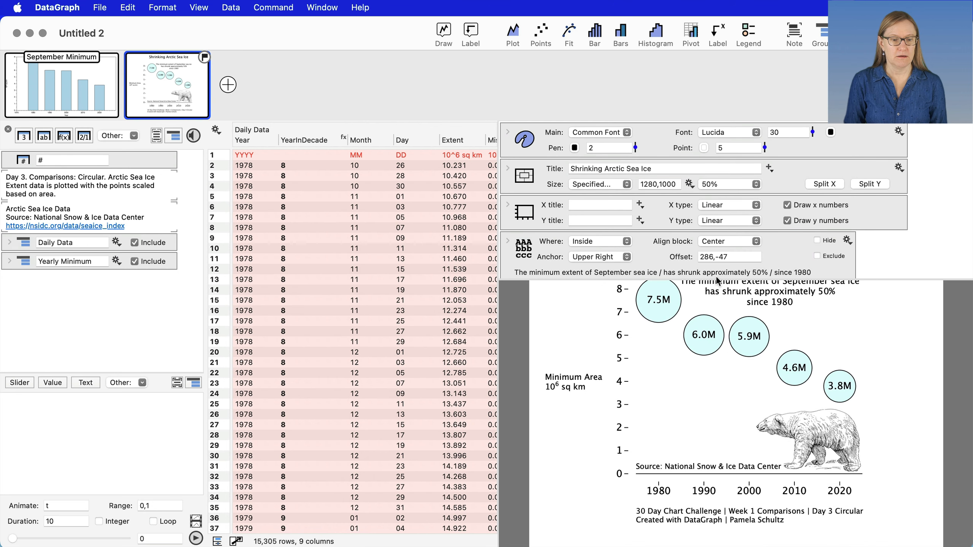
drag(715, 280, 692, 209)
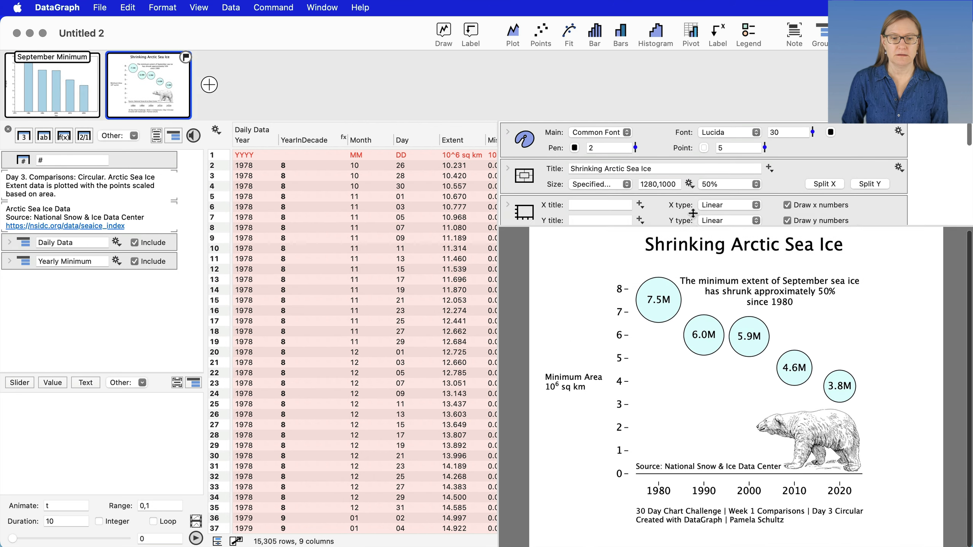
click(72, 114)
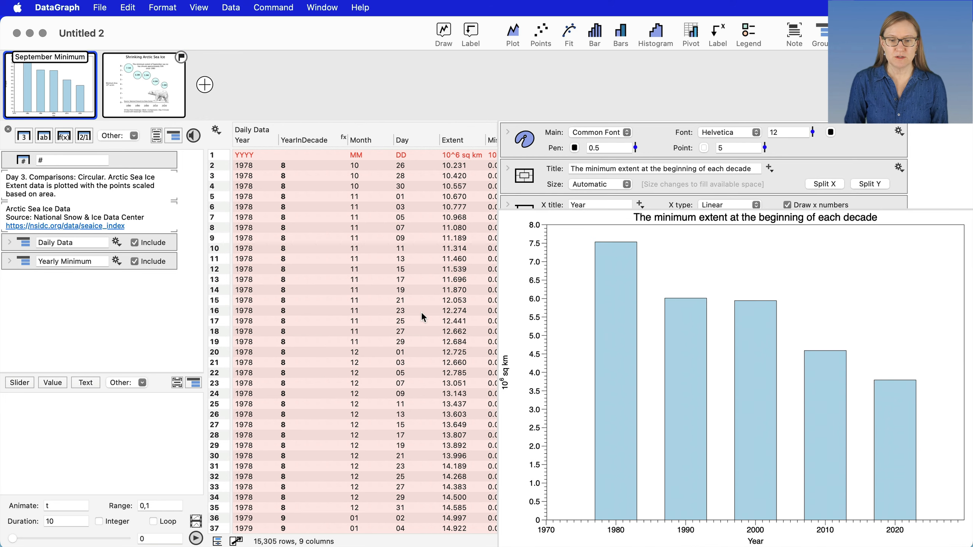
scroll(421, 314, down, 10)
scroll(422, 315, up, 12)
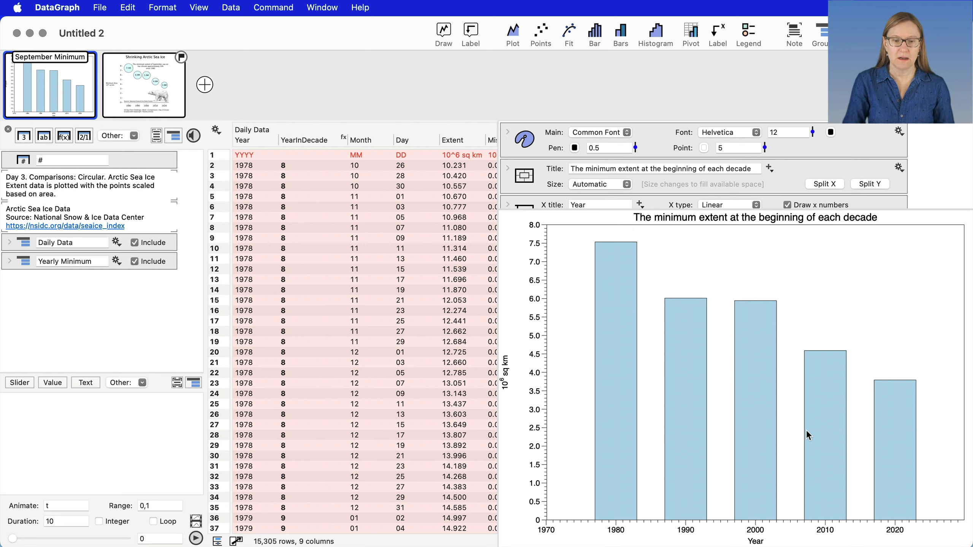
Enlarge the command area above the September Minimum graph to fit the whole Pivot command, and select that command
scroll(678, 170, down, 2)
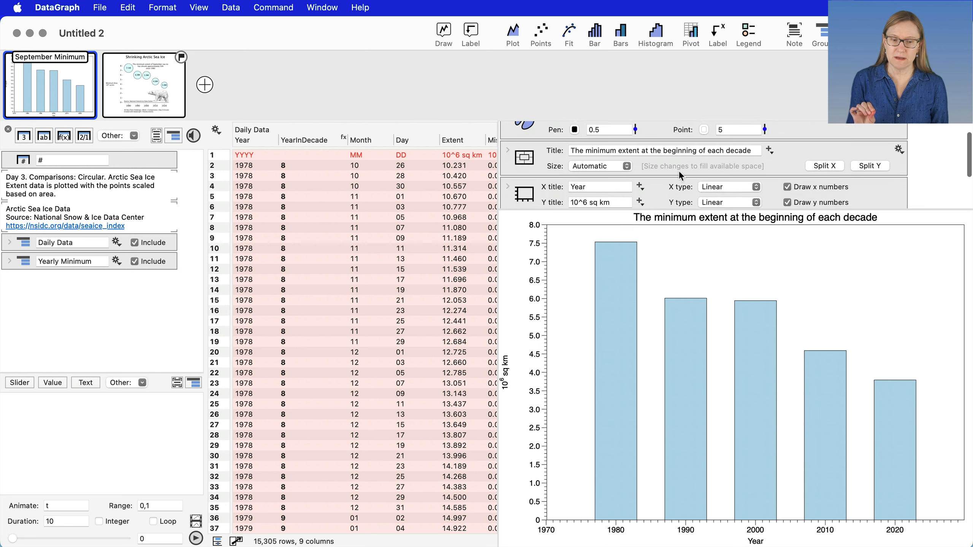
drag(668, 209, 681, 301)
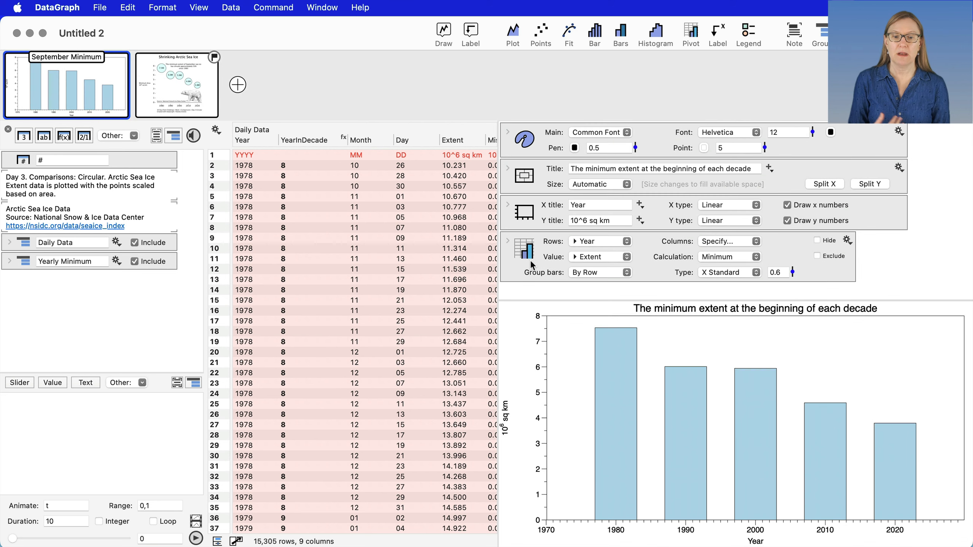
click(533, 260)
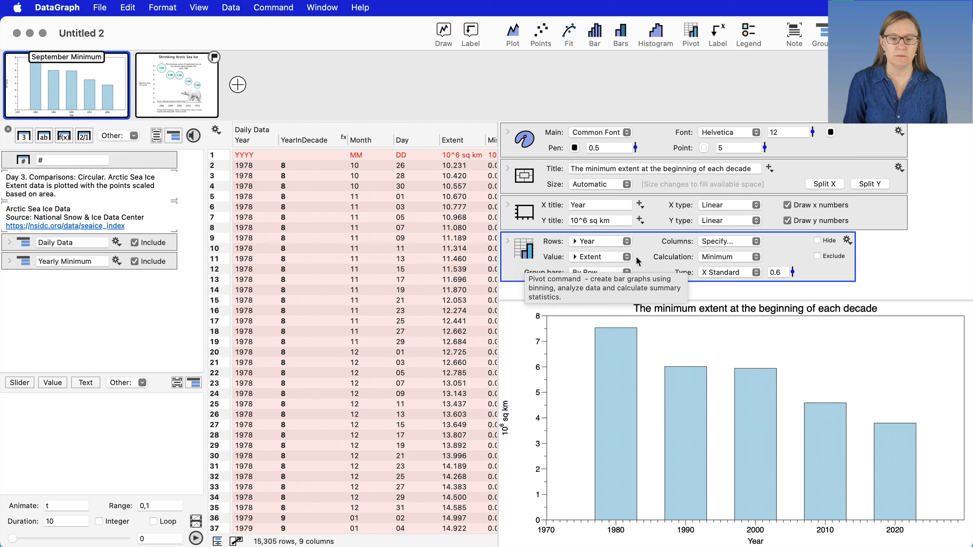
Look at the Pivot command's additional options and find Pivot in the list of available drawing commands
click(847, 240)
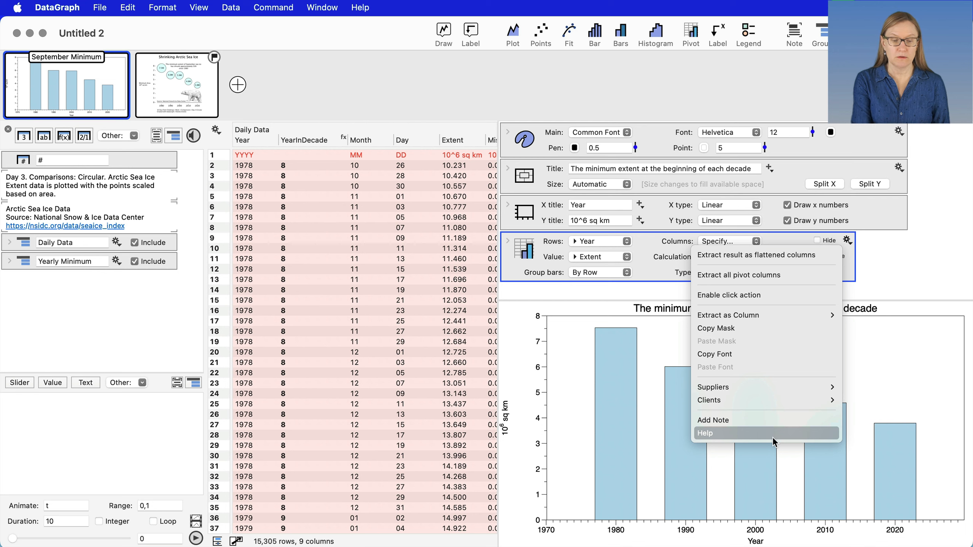
click(922, 271)
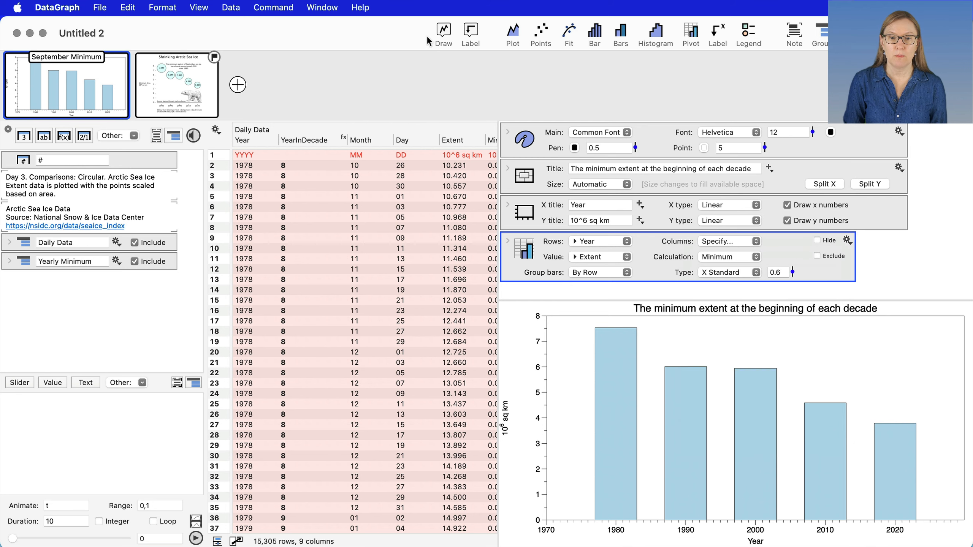
click(442, 26)
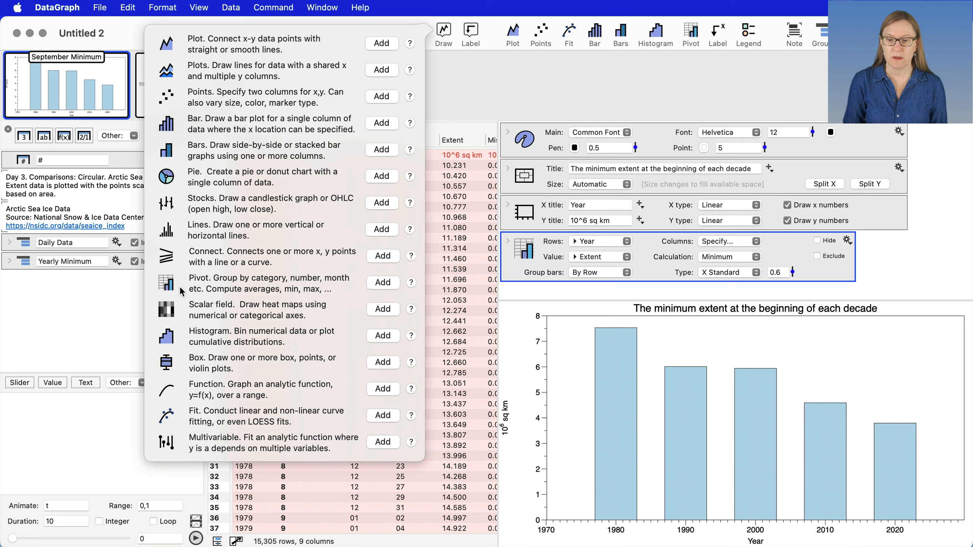
click(915, 260)
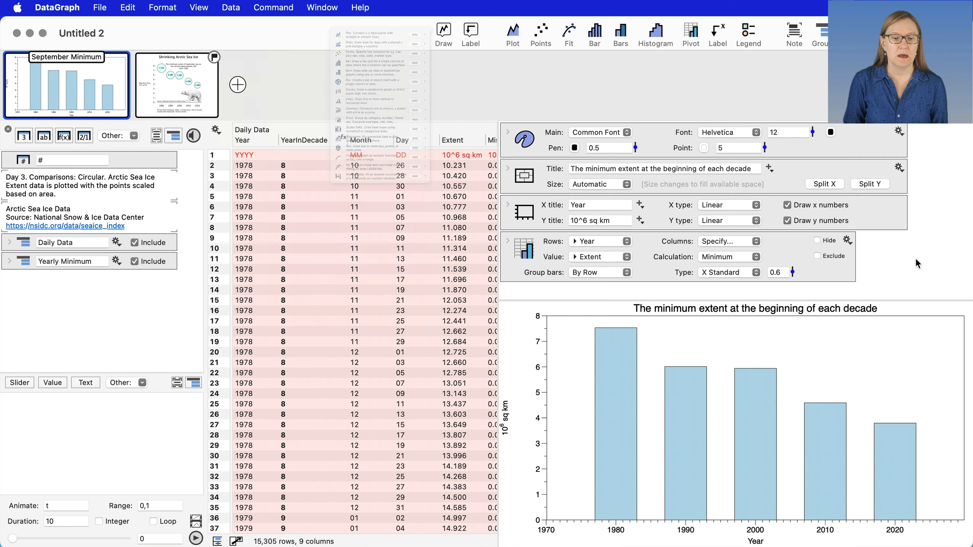
Expand the Pivot command's settings and examine its mask conditions on Year, Month and YearInDecade
click(507, 240)
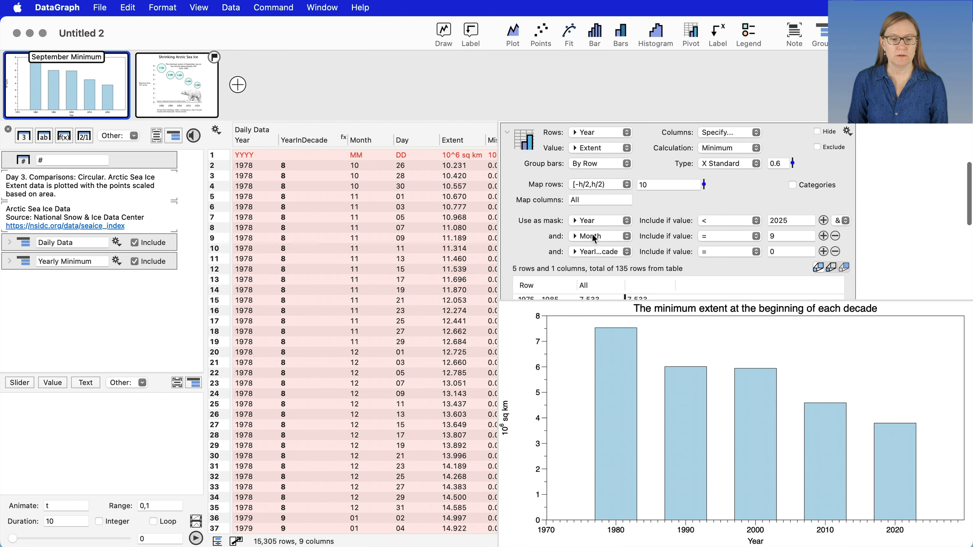
scroll(591, 232, down, 5)
scroll(535, 209, up, 3)
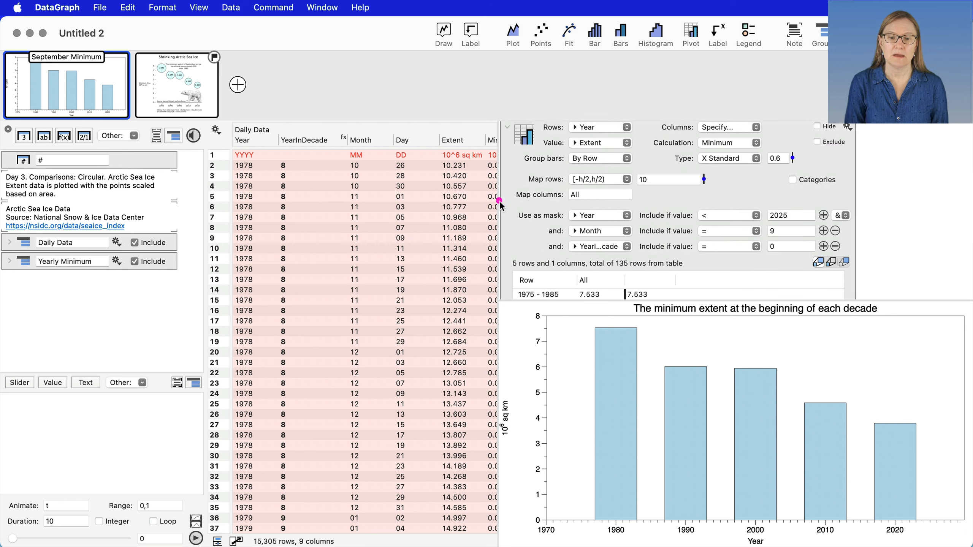
mouse_move(500, 200)
mouse_down()
mouse_move(807, 241)
mouse_move(861, 263)
mouse_up()
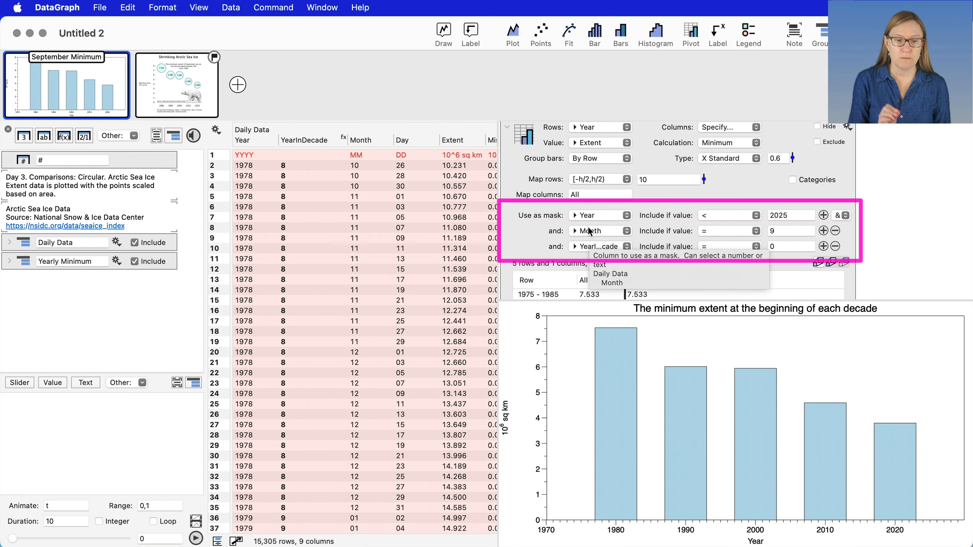
click(626, 246)
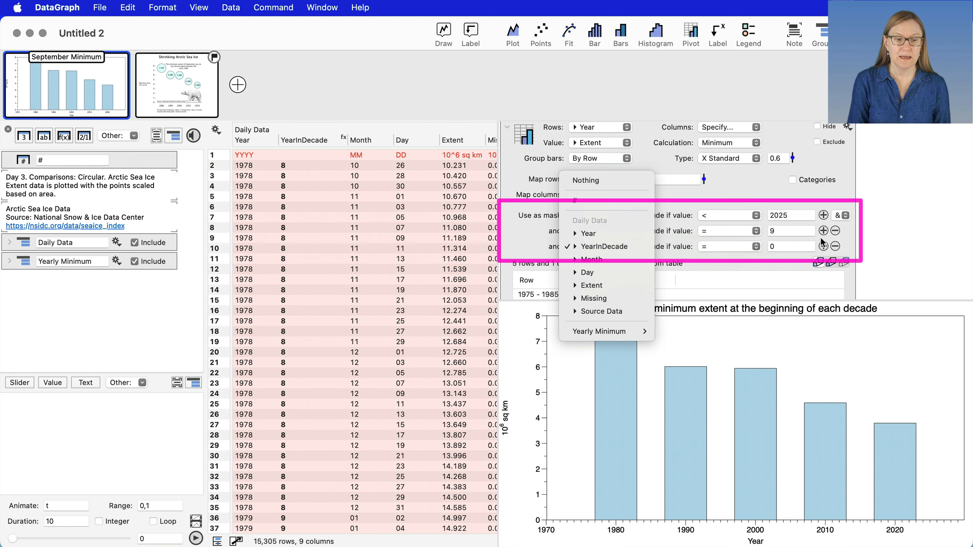
click(907, 217)
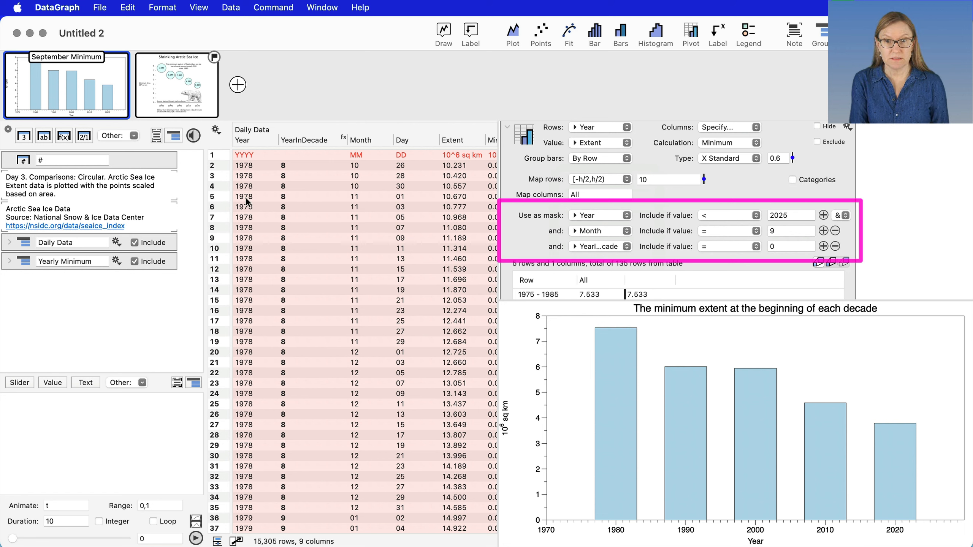
double_click(782, 245)
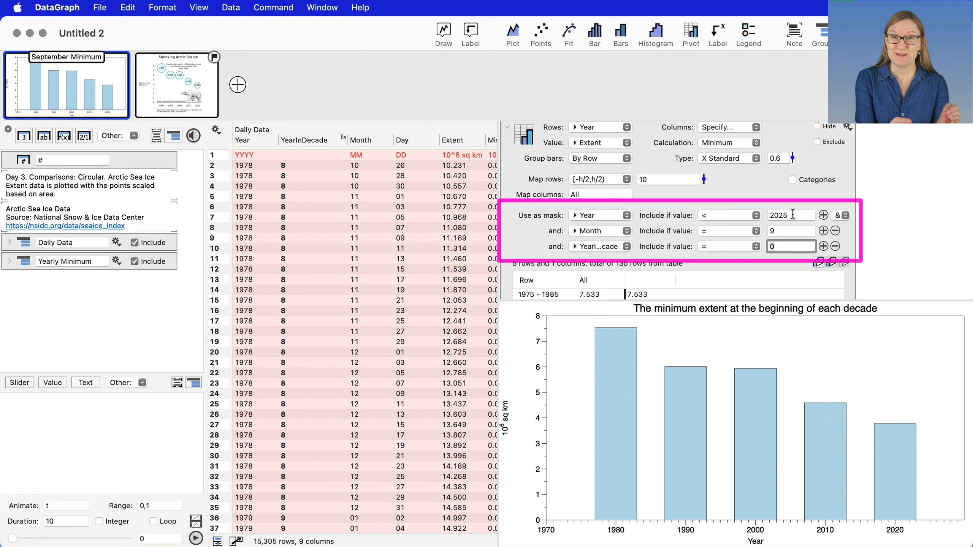
click(881, 223)
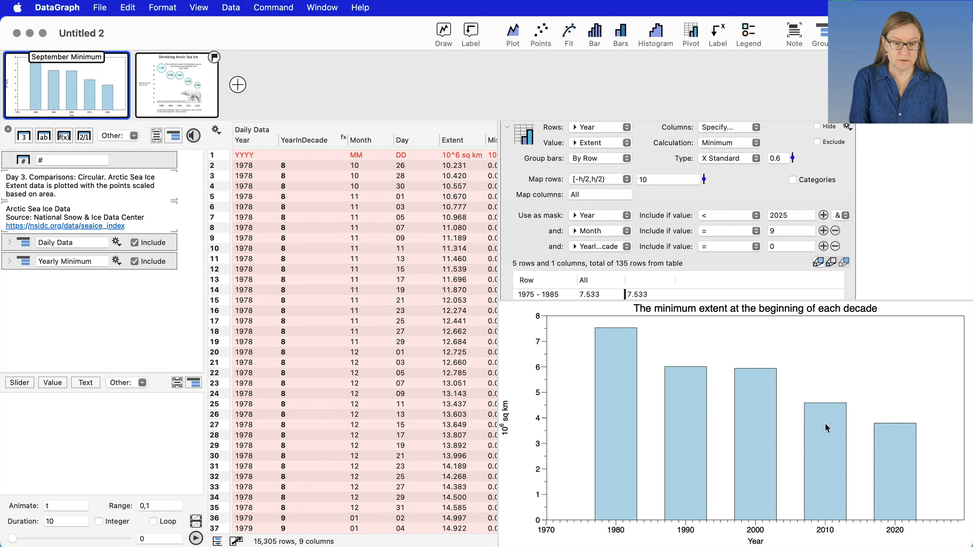
Review the Pivot command's results table with the minimum extent for each ten-year bin
scroll(764, 183, down, 3)
scroll(762, 179, down, 2)
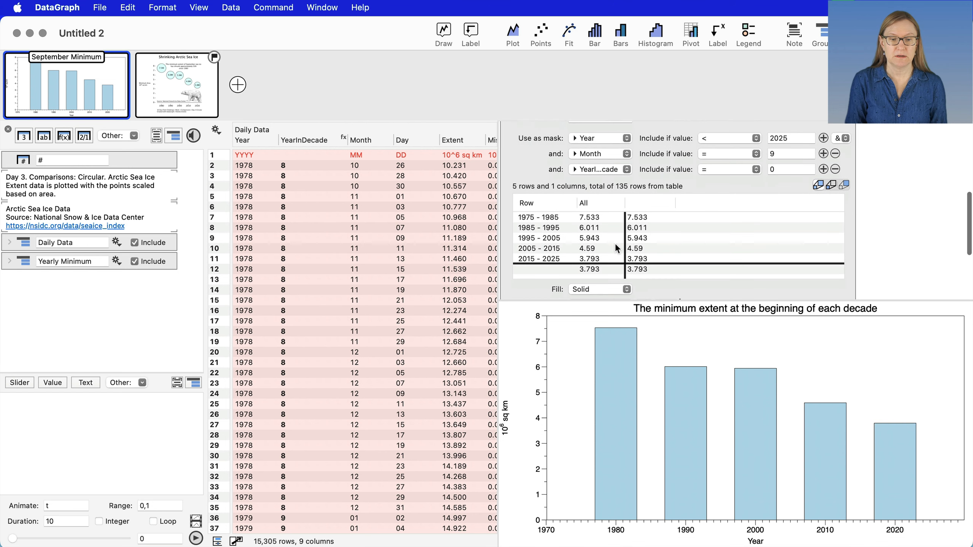
scroll(541, 155, up, 5)
scroll(542, 157, up, 1)
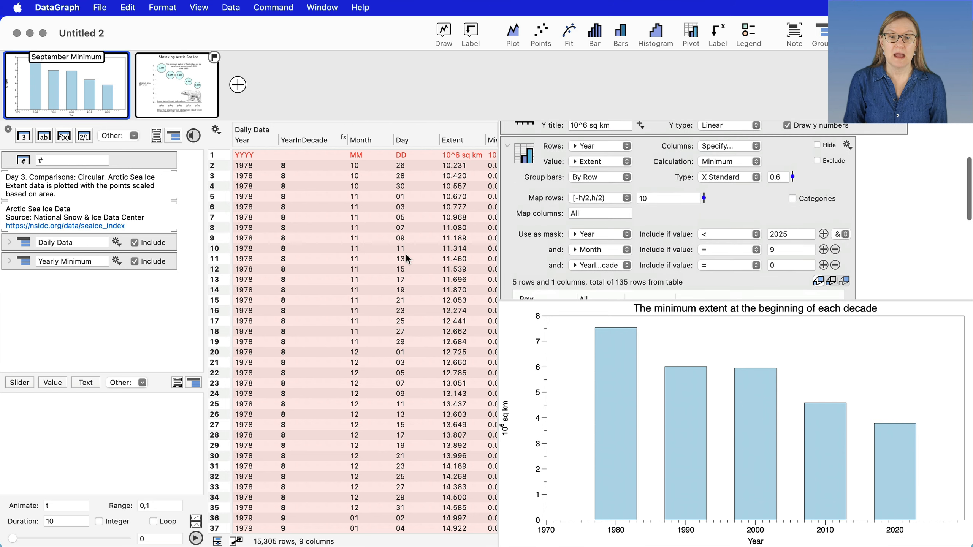
Extract all pivot columns from the September Minimum graph's Pivot command into the data table
scroll(406, 253, right, 8)
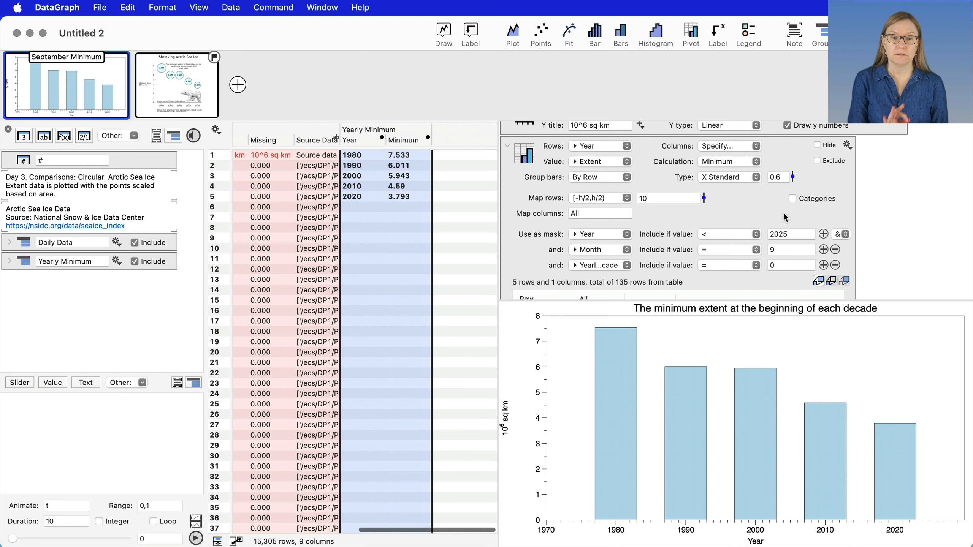
click(847, 145)
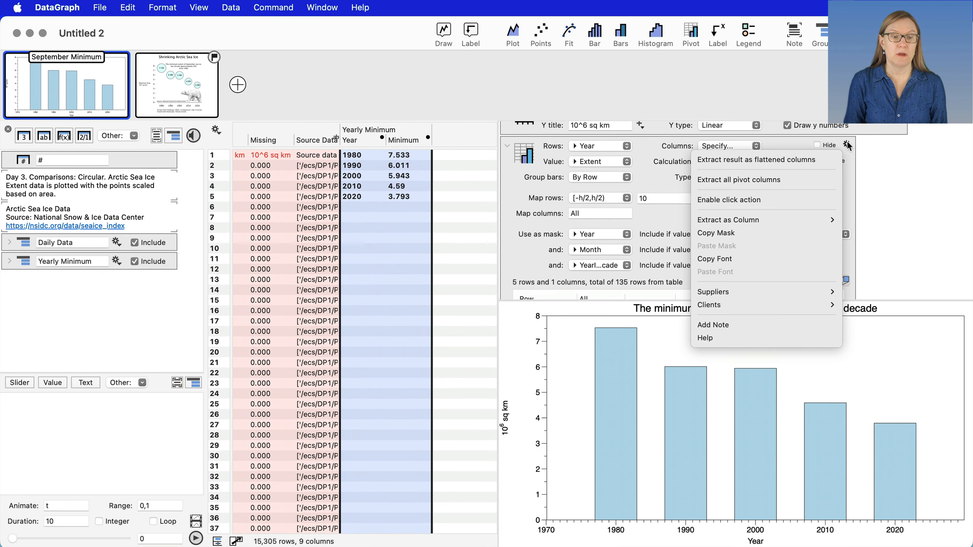
click(804, 181)
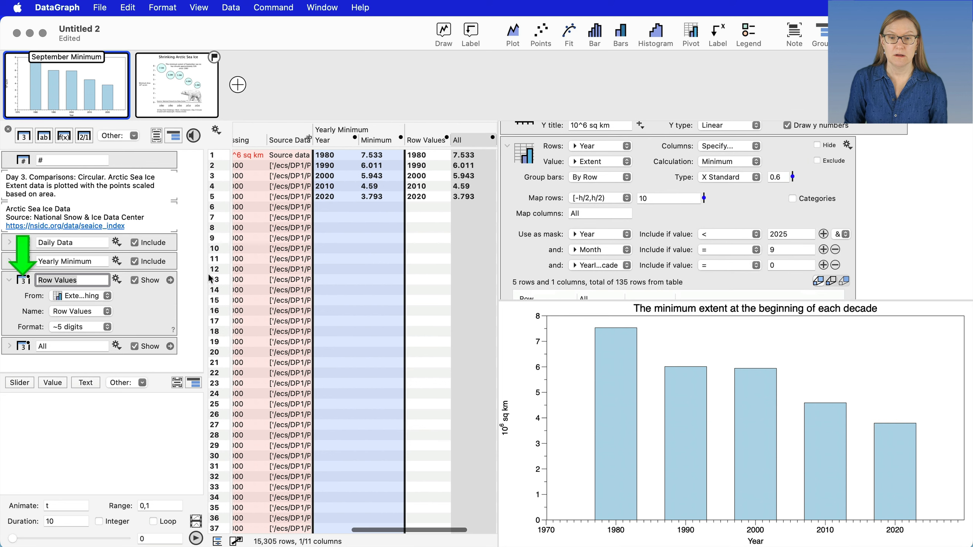
click(848, 145)
click(908, 188)
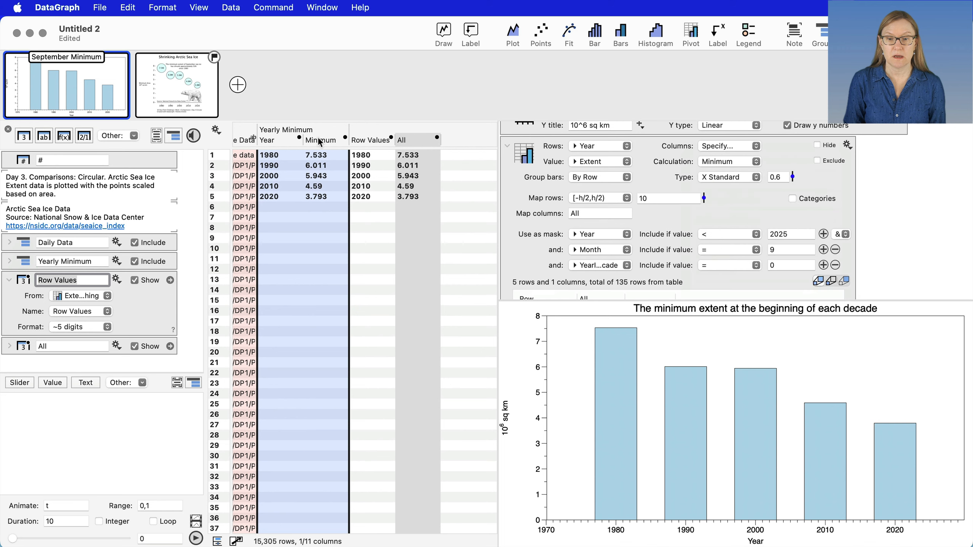
Compare the extracted Row Values and All columns with the Year and Minimum columns of the Yearly Minimum group
click(367, 142)
click(410, 141)
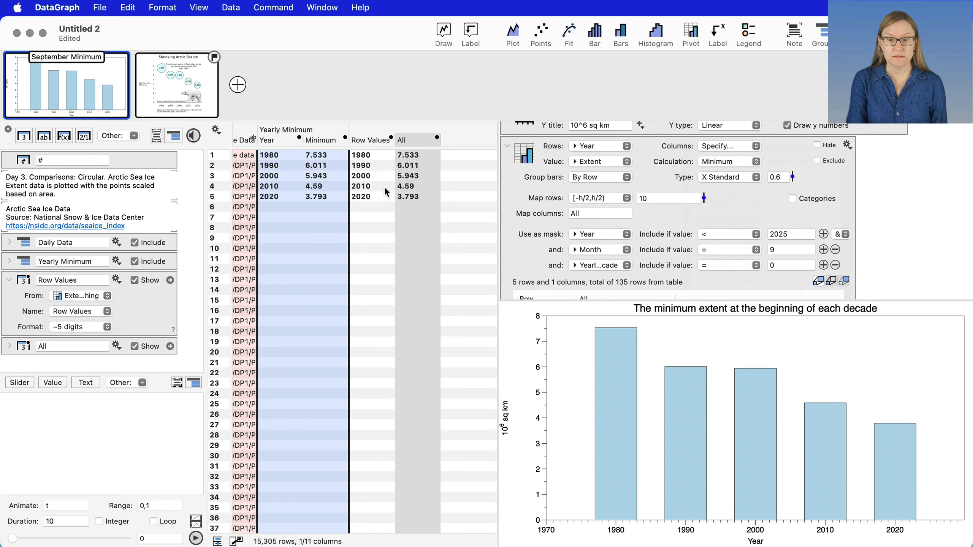
scroll(385, 186, left, 2)
scroll(319, 175, up, 1)
scroll(319, 175, left, 1)
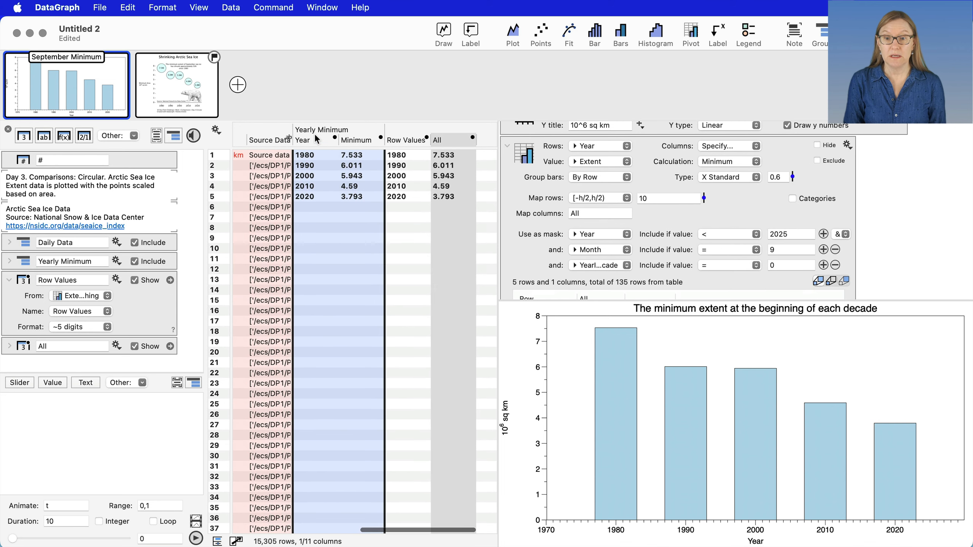
click(318, 140)
click(355, 141)
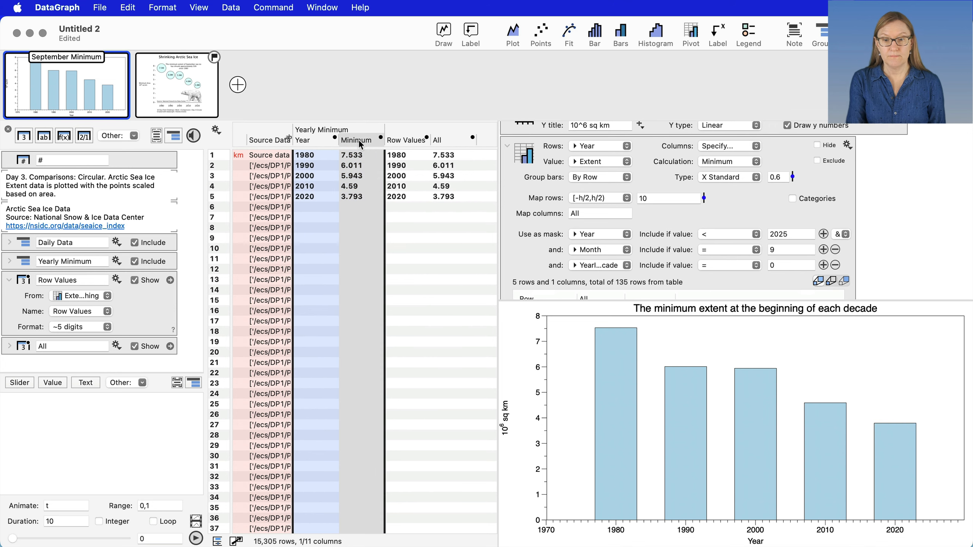
Open the Shrinking Arctic Sea Ice graph and review the Daily Data and Yearly Minimum columns behind it
click(212, 115)
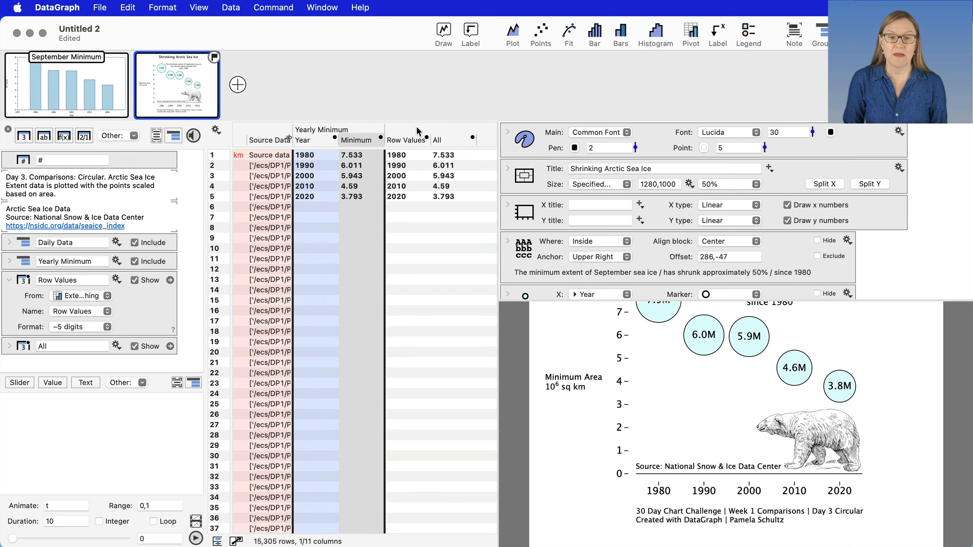
scroll(745, 385, up, 4)
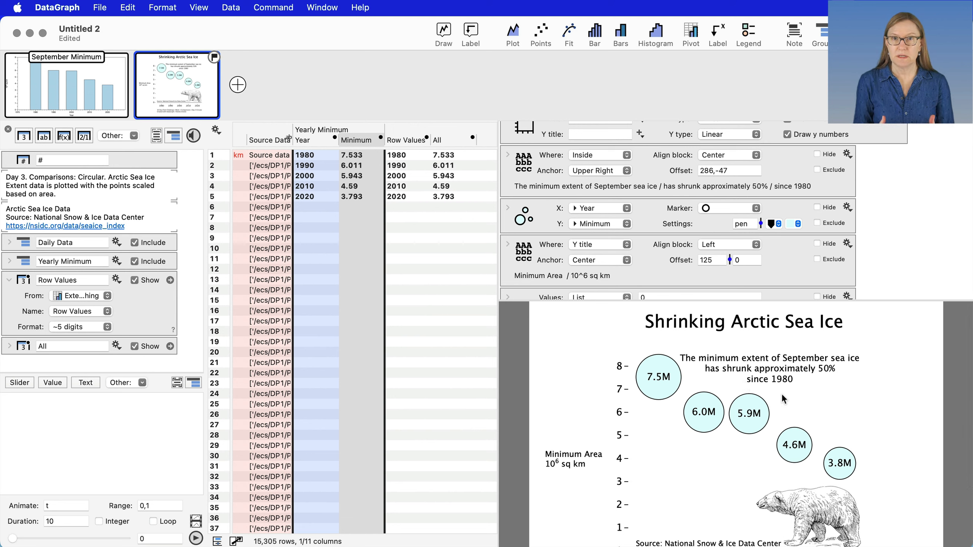
scroll(432, 387, left, 5)
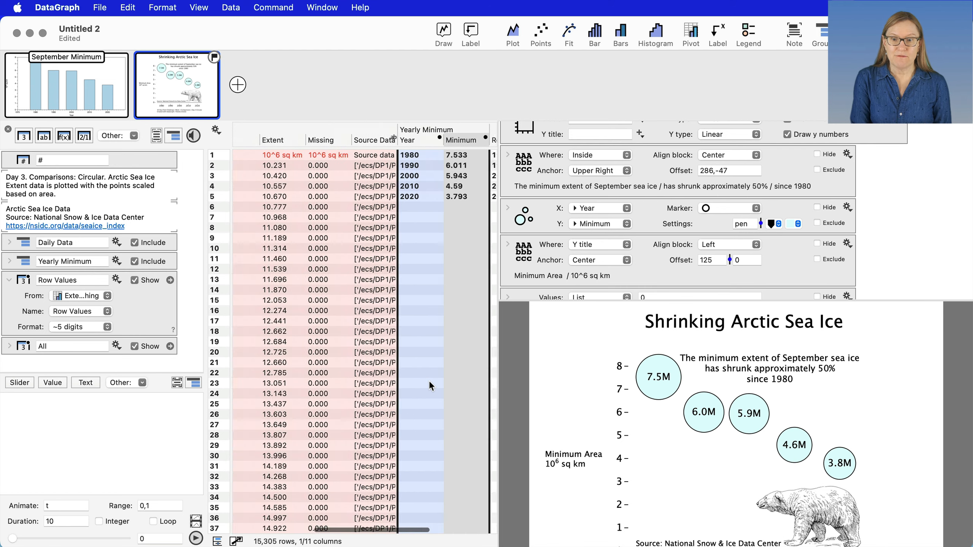
scroll(342, 315, left, 3)
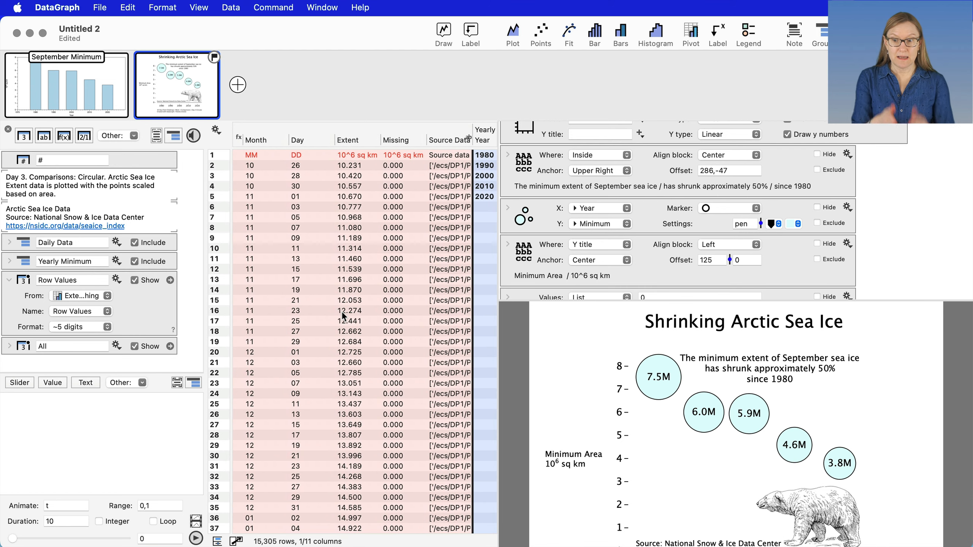
scroll(332, 285, left, 2)
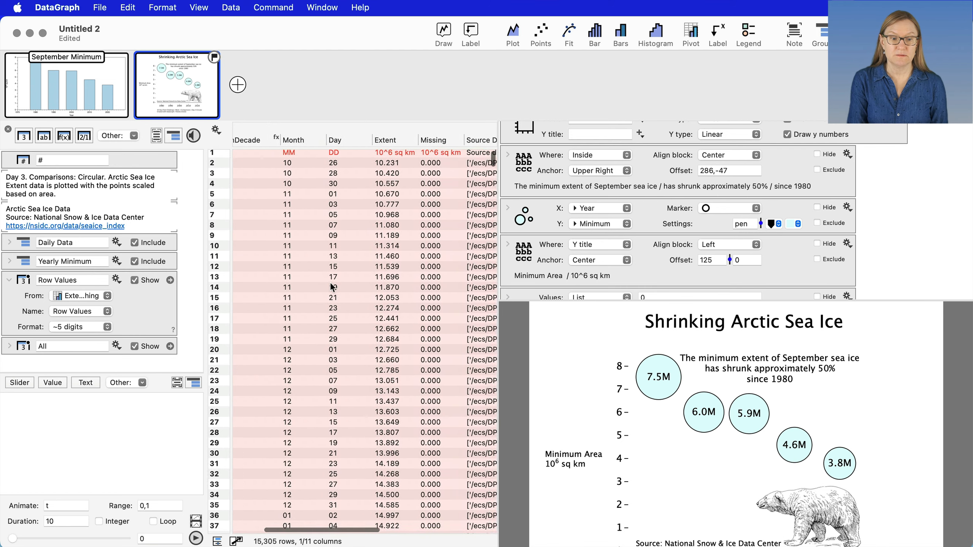
scroll(332, 287, right, 5)
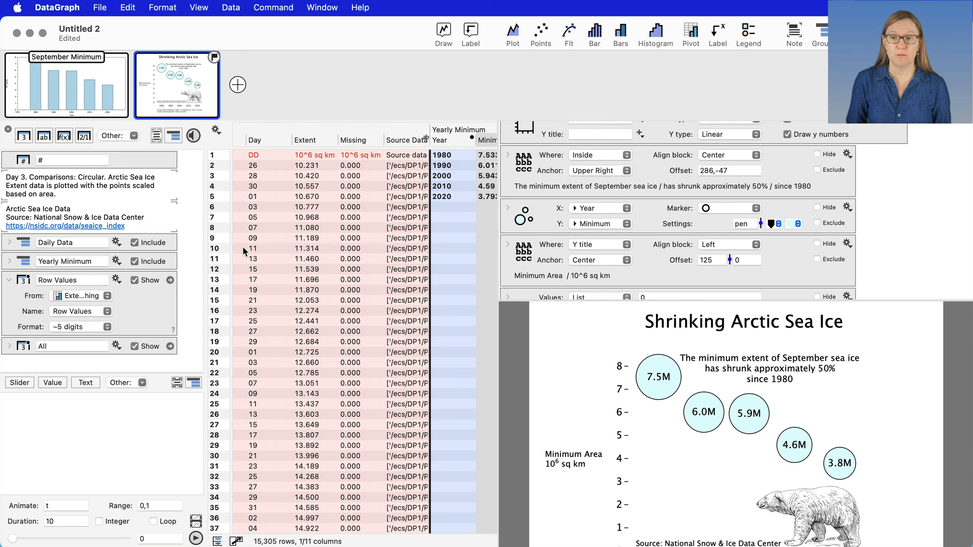
scroll(380, 267, right, 5)
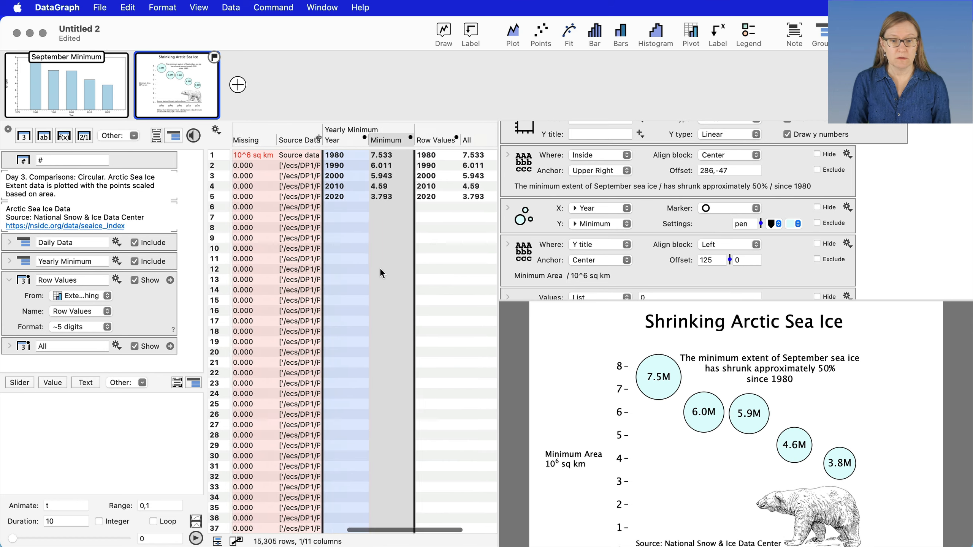
click(366, 248)
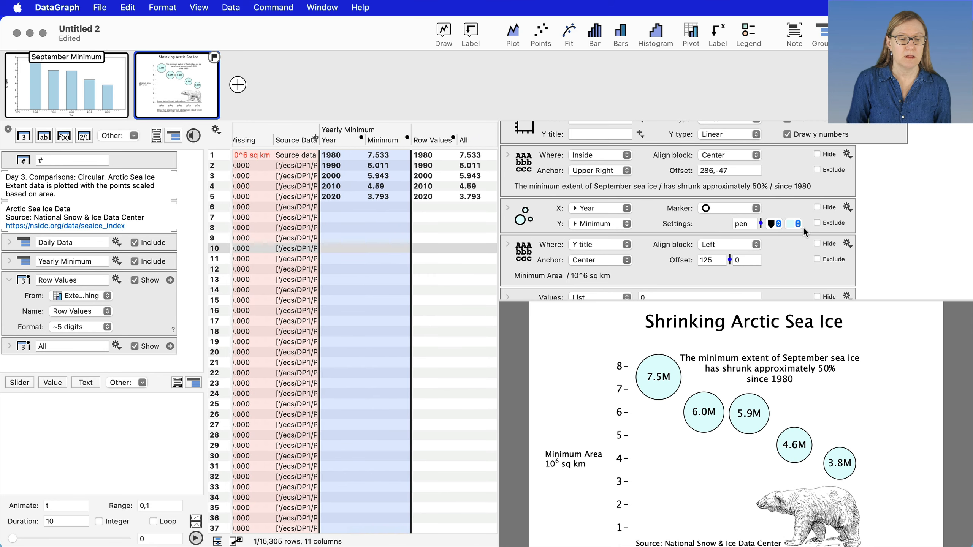
Expand the Points command that plots Minimum against Year, keep Minimum as its size source, and set the area scale to 43
scroll(804, 232, down, 2)
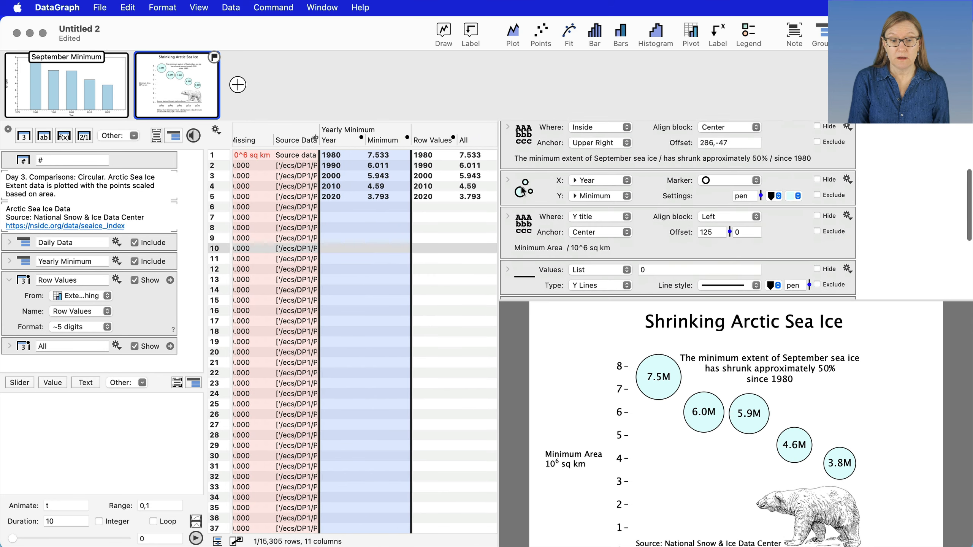
scroll(550, 234, down, 7)
scroll(551, 235, up, 7)
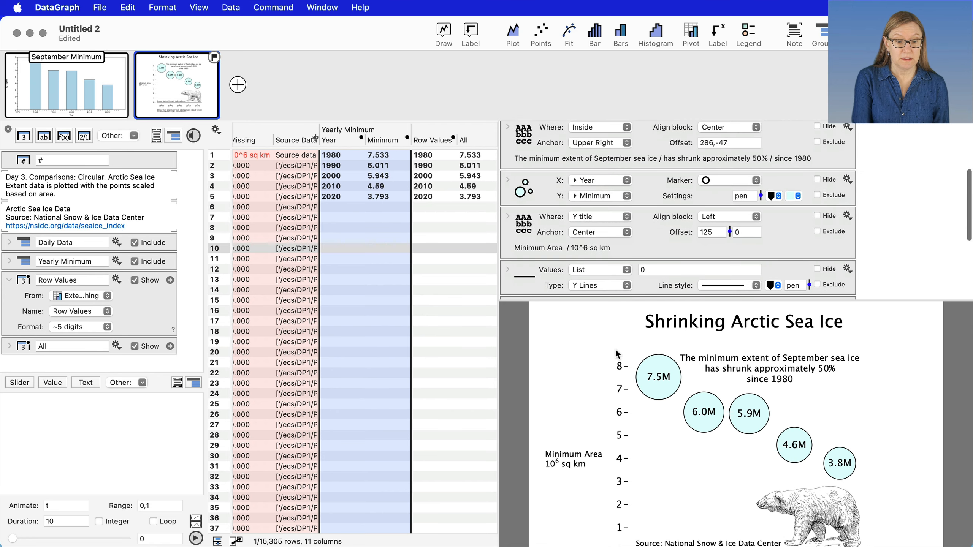
click(507, 182)
scroll(535, 193, up, 2)
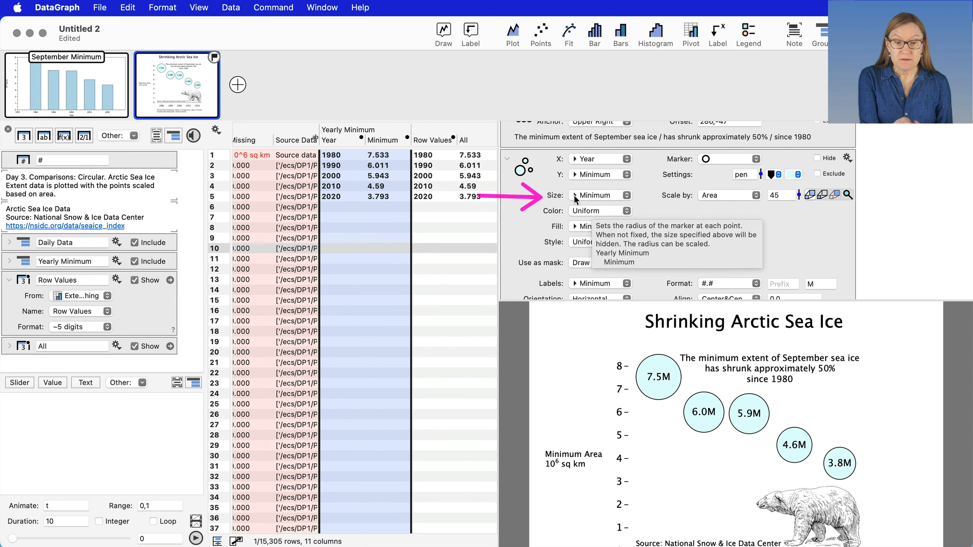
click(595, 195)
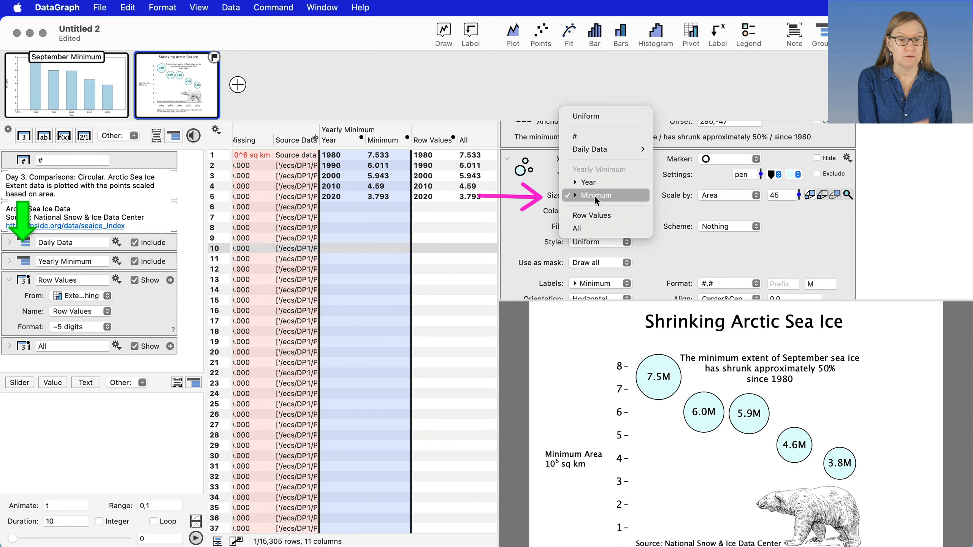
click(646, 196)
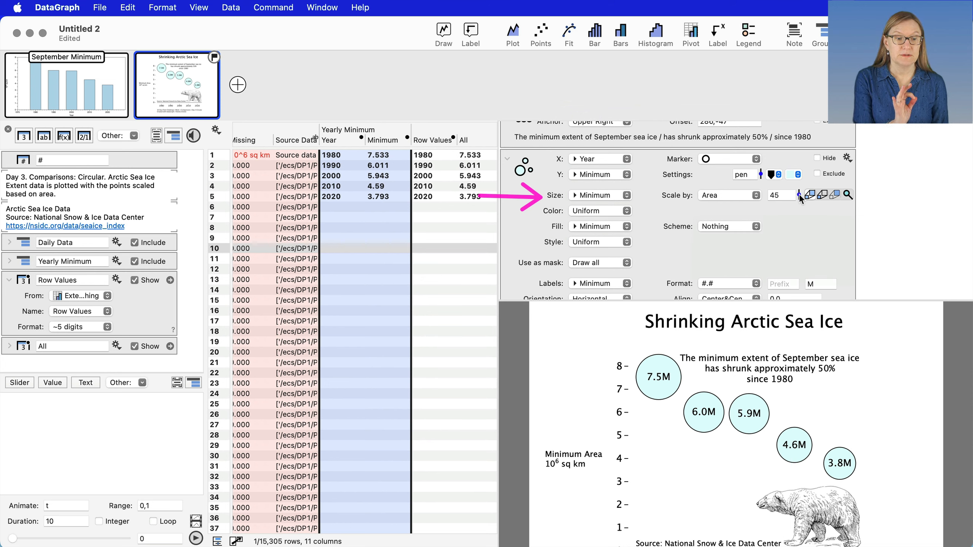
mouse_move(800, 198)
mouse_down()
mouse_move(799, 185)
mouse_move(799, 201)
mouse_up()
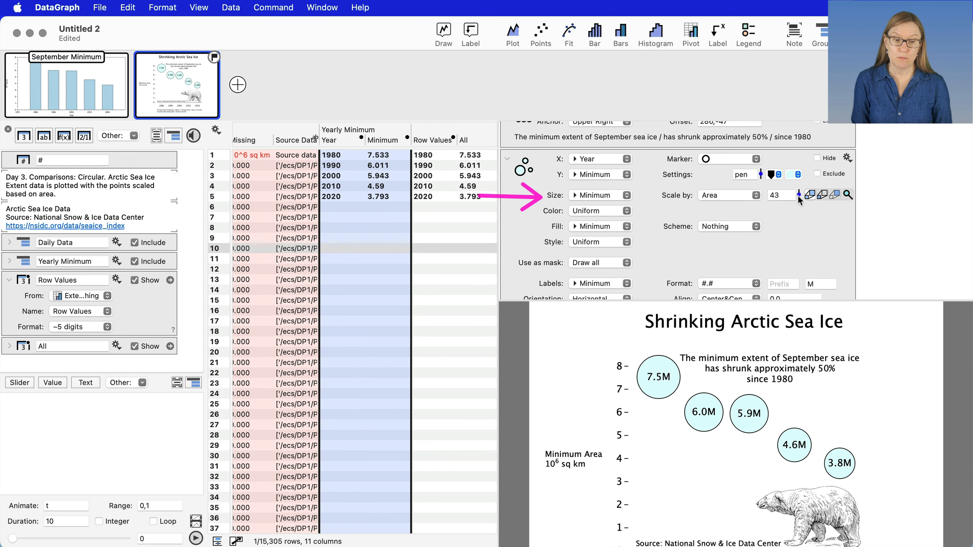
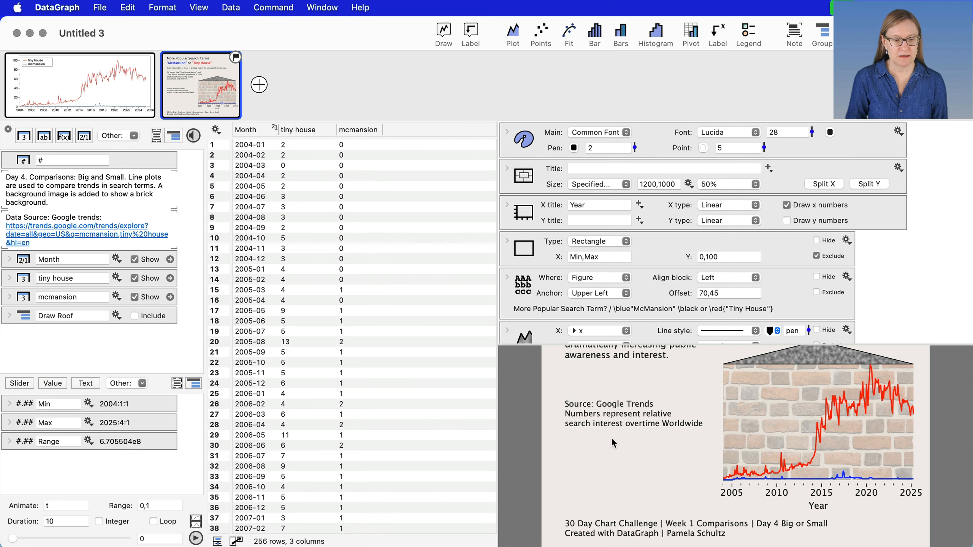
Open the tiny house and mcmansion line graph, enlarge its drawing area, and examine its two Plot commands
scroll(612, 443, up, 6)
scroll(612, 443, down, 5)
click(147, 95)
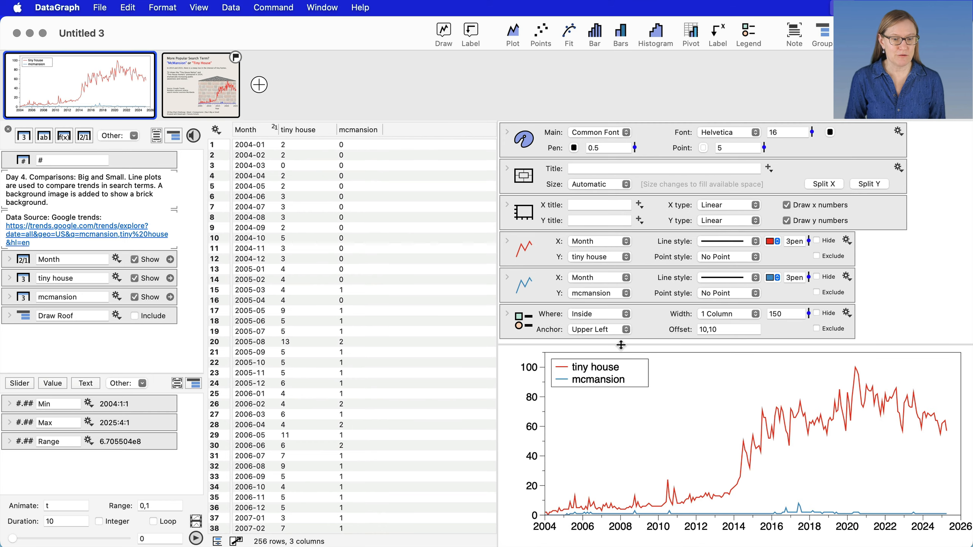
drag(621, 345, 619, 283)
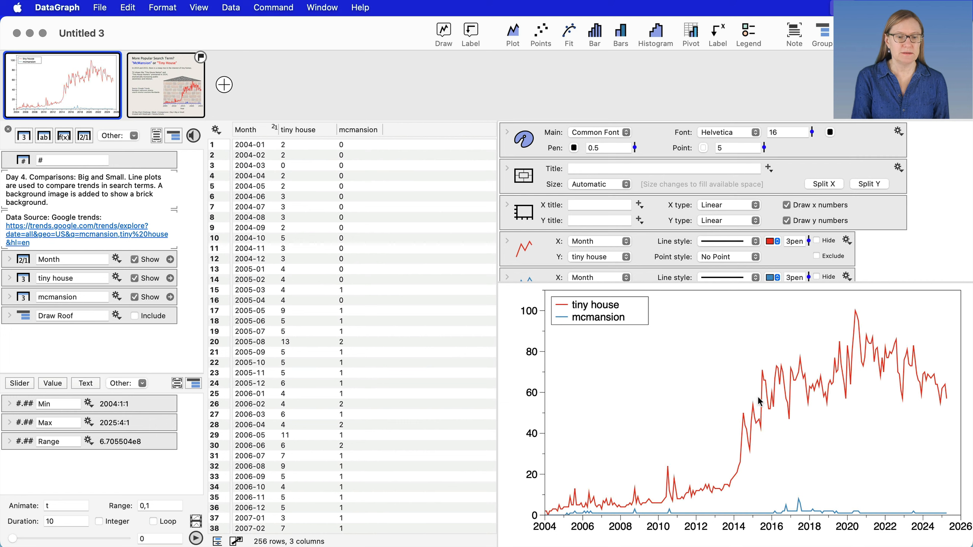
scroll(704, 237, down, 3)
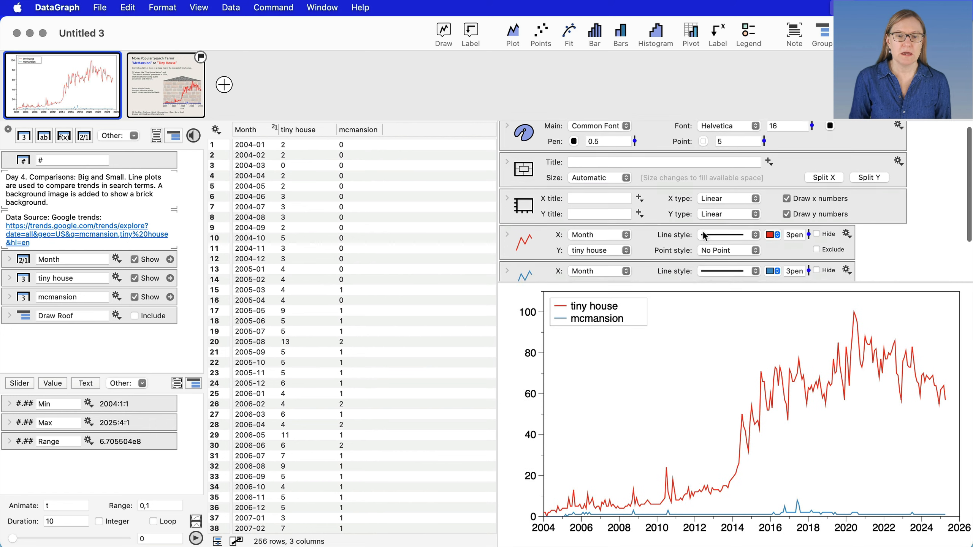
scroll(702, 230, up, 1)
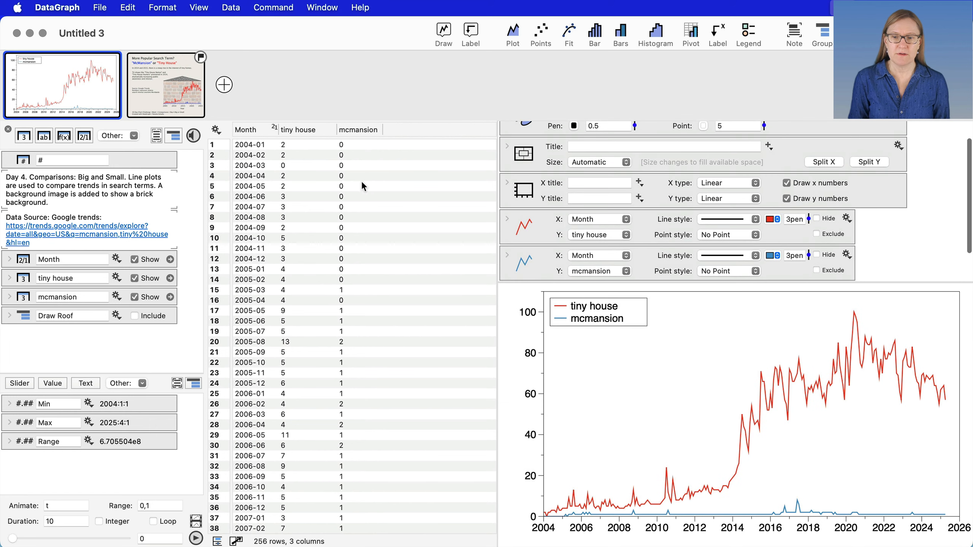
Add a new graph and plot the tiny house and mcmansion columns against Month as lines
click(224, 85)
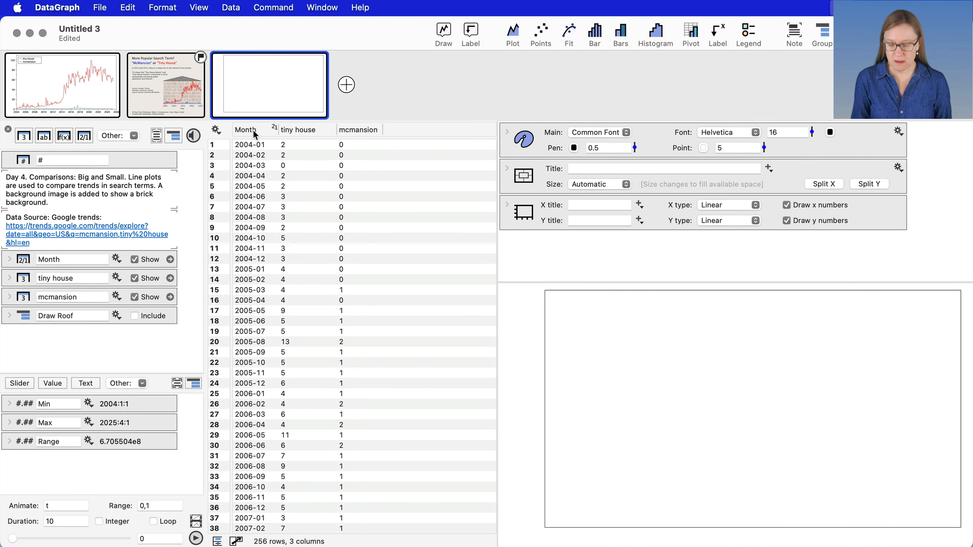
drag(254, 128, 348, 130)
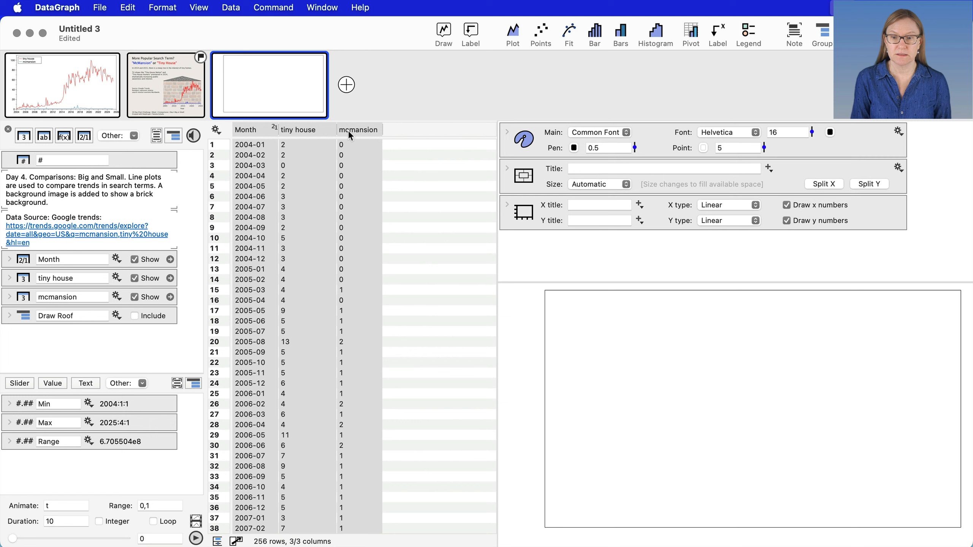
click(513, 32)
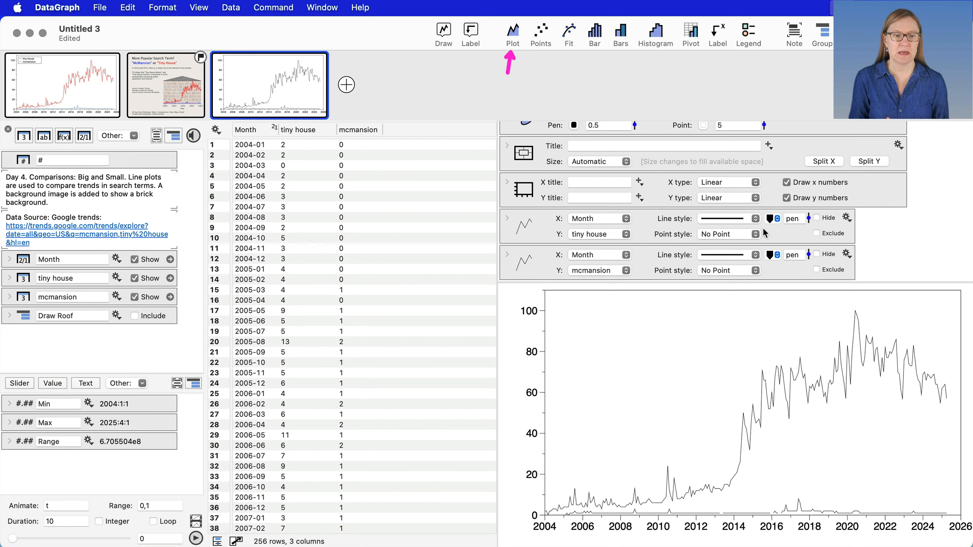
Set the tiny house line's width to 5 and its line join to Bevel
drag(808, 219, 808, 200)
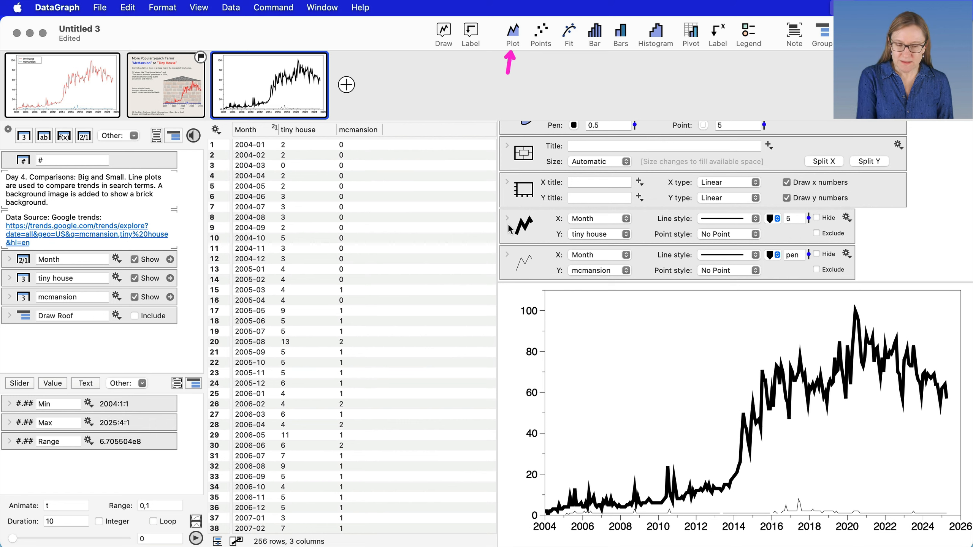
mouse_move(511, 239)
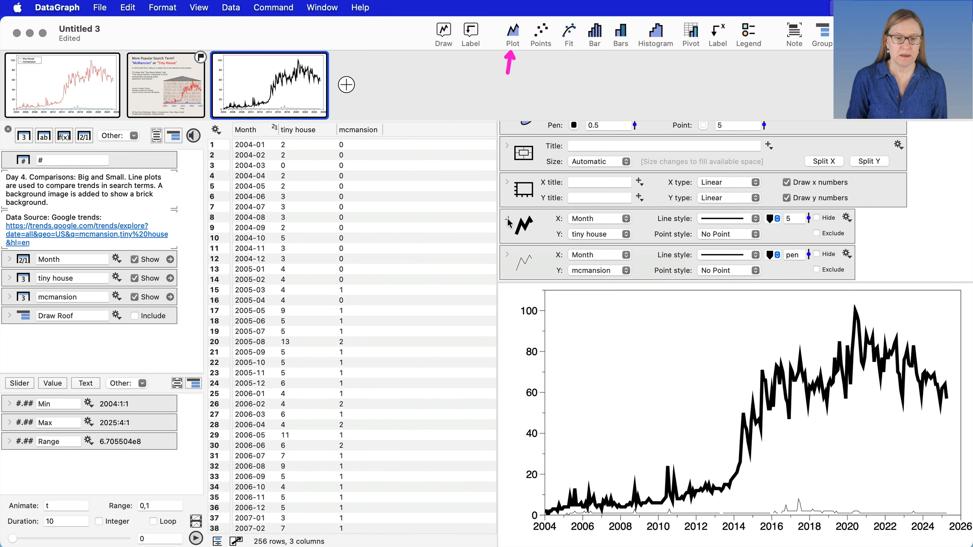
click(507, 218)
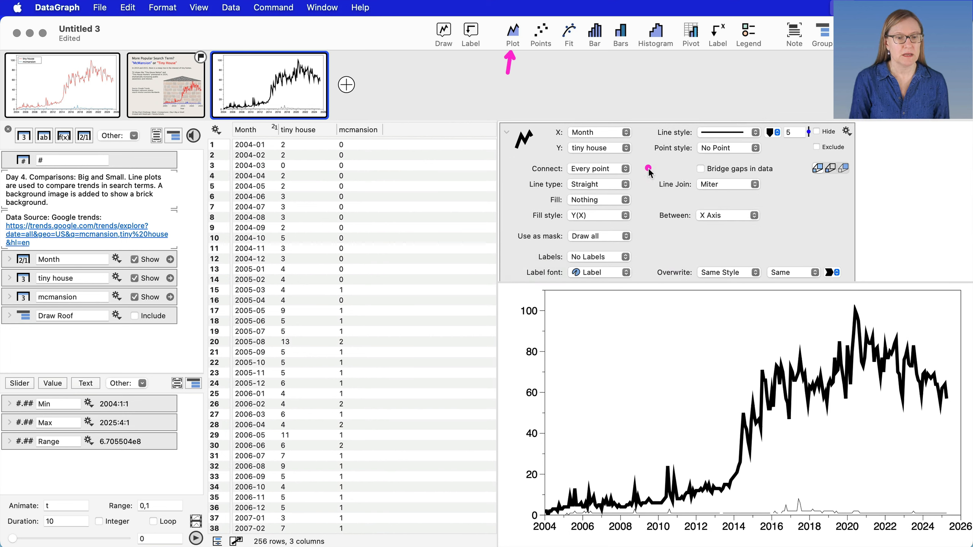
mouse_move(646, 167)
mouse_down()
mouse_move(757, 208)
mouse_move(778, 202)
mouse_up()
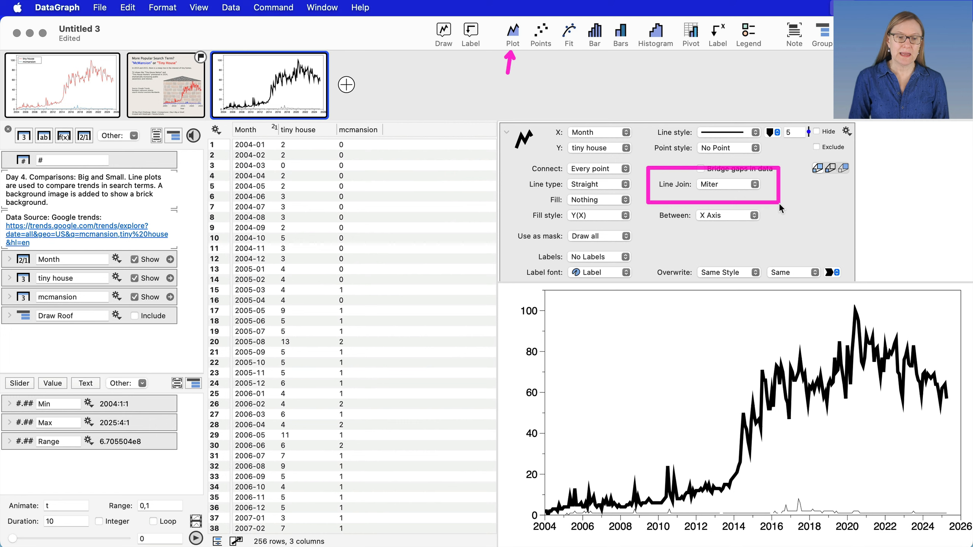
click(731, 187)
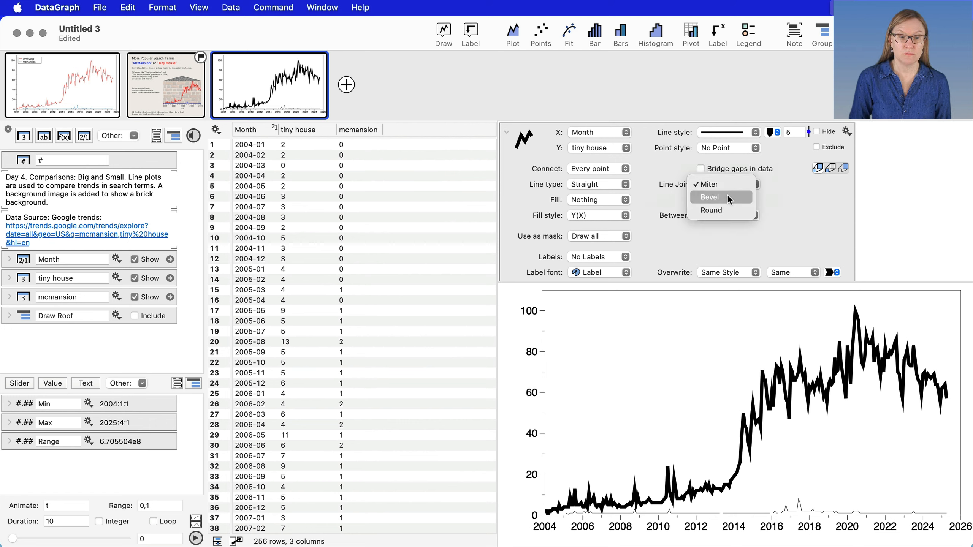
click(727, 195)
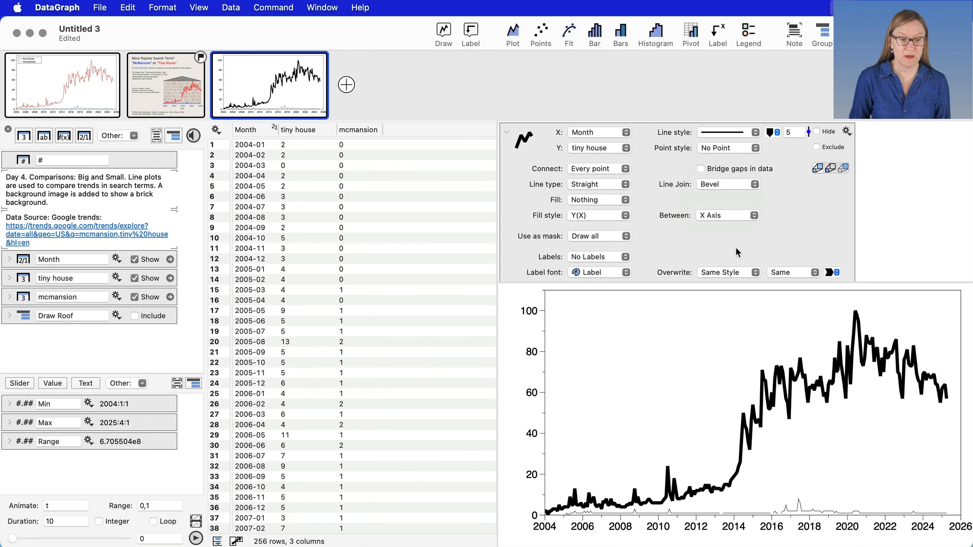
Set the tiny house line's join to Round and collapse its Plot command
click(725, 183)
click(722, 196)
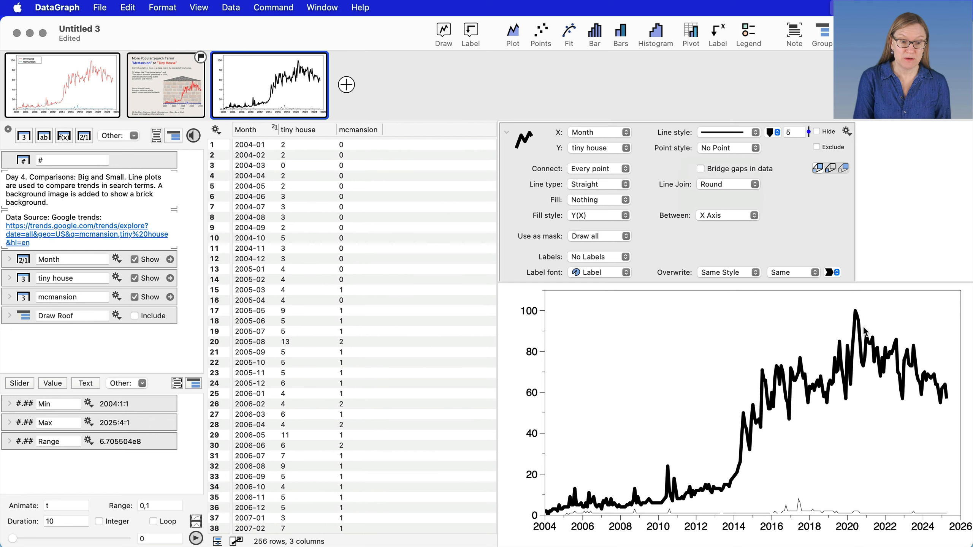
click(508, 134)
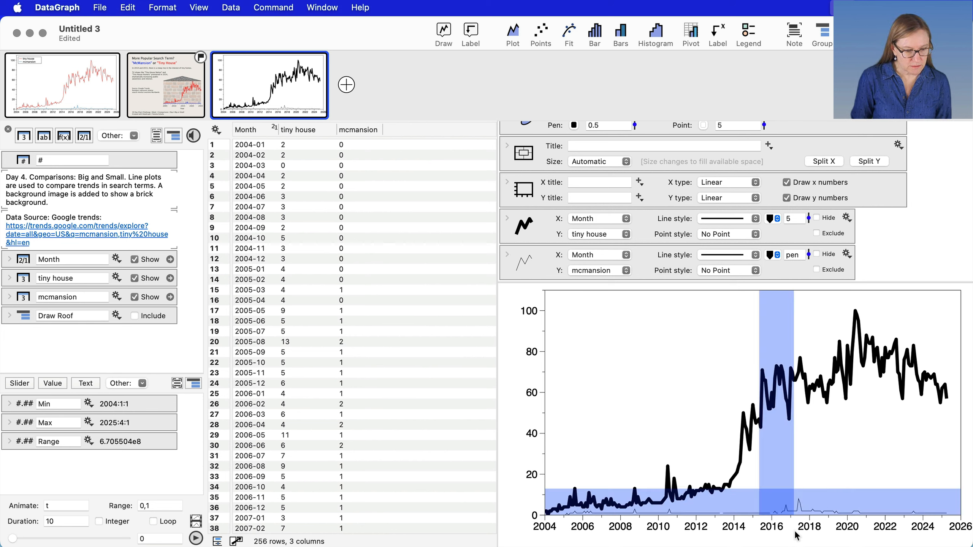
Zoom the graph in on the mcmansion line from mid-2015 to early 2017 and inspect the mcmansion column for non-numeric entries
drag(795, 535, 796, 536)
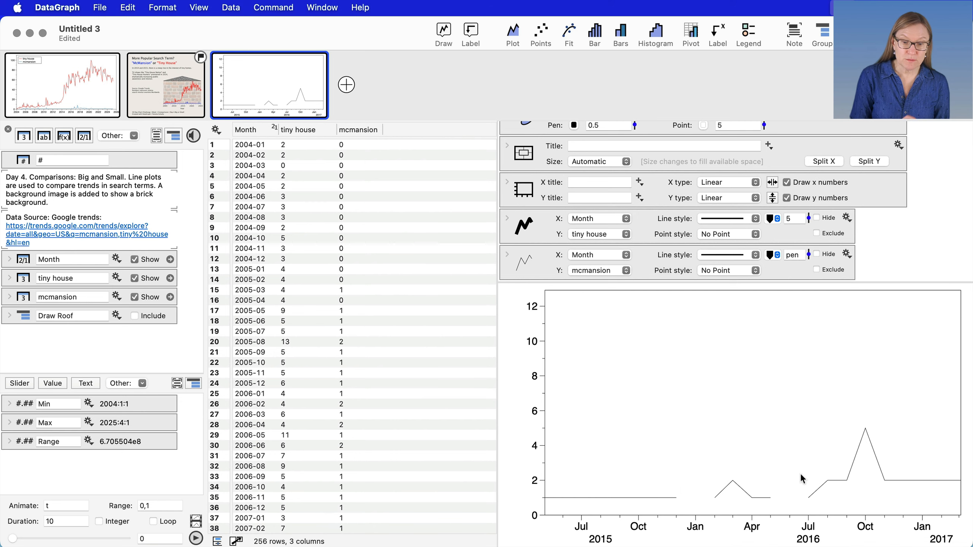
scroll(374, 364, down, 2)
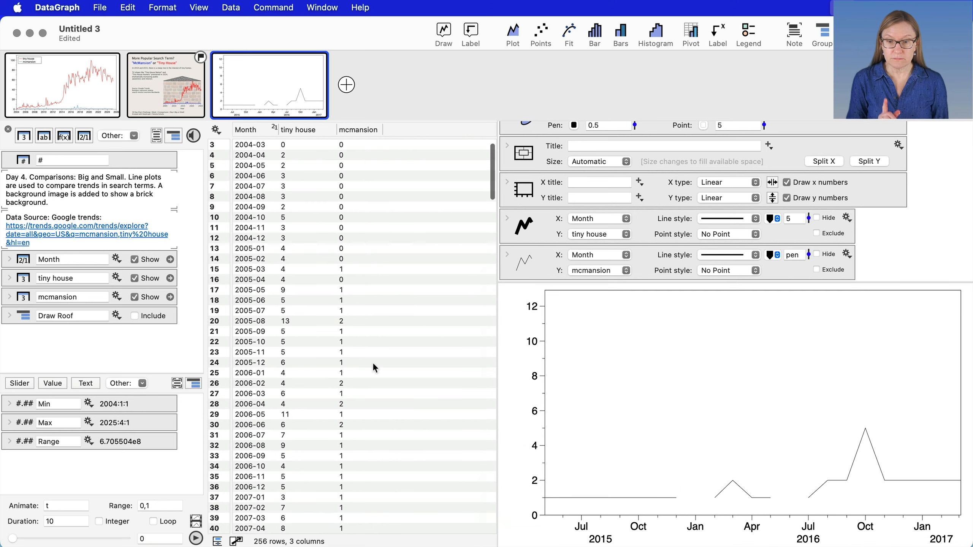
scroll(373, 366, down, 10)
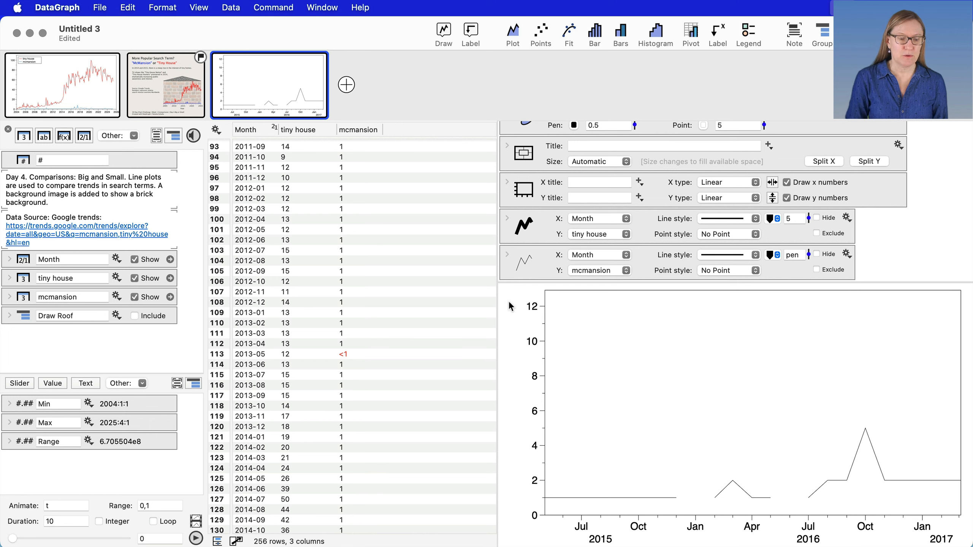
Set the mcmansion line's width to 3 and make it bridge gaps in the data
click(507, 256)
scroll(626, 213, up, 2)
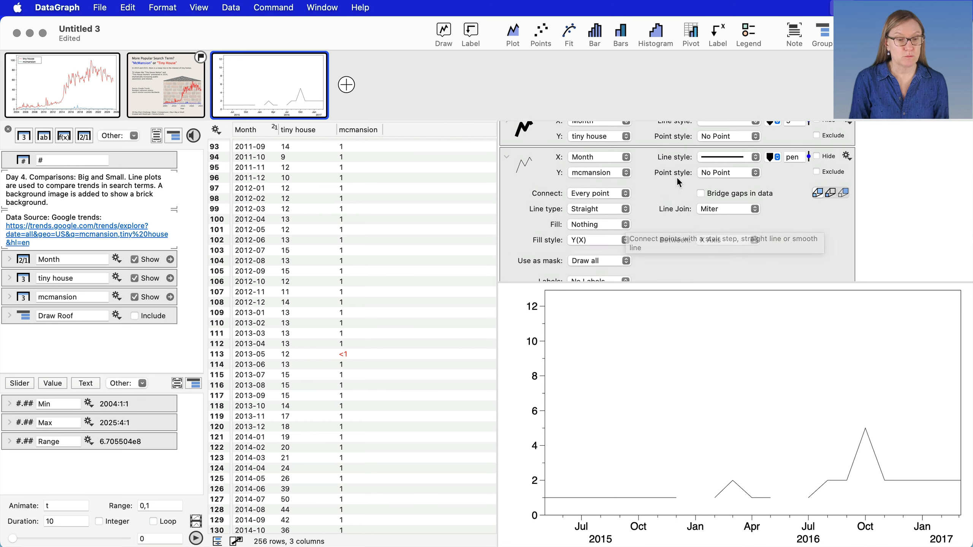
mouse_move(672, 177)
mouse_down()
mouse_move(749, 207)
mouse_move(788, 206)
mouse_up()
click(794, 156)
text(3)
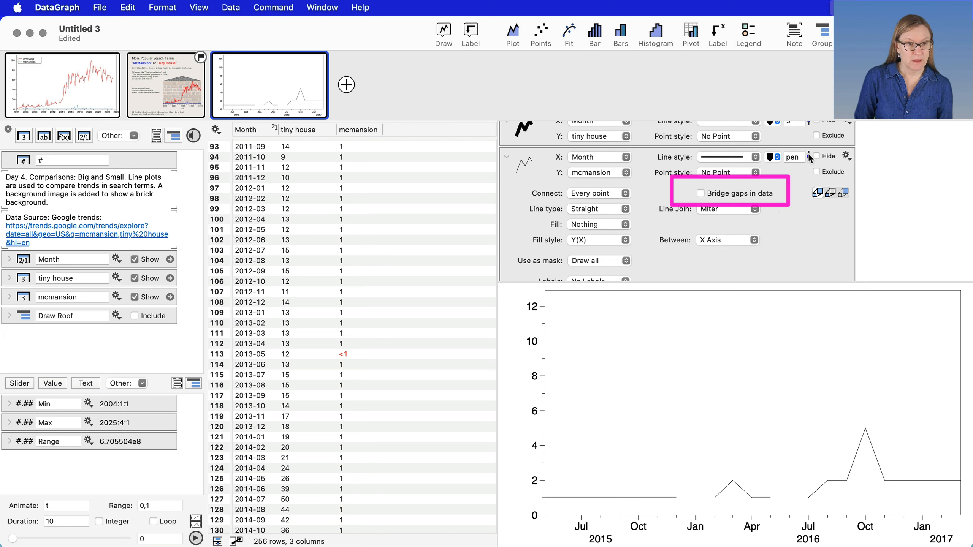
key(Return)
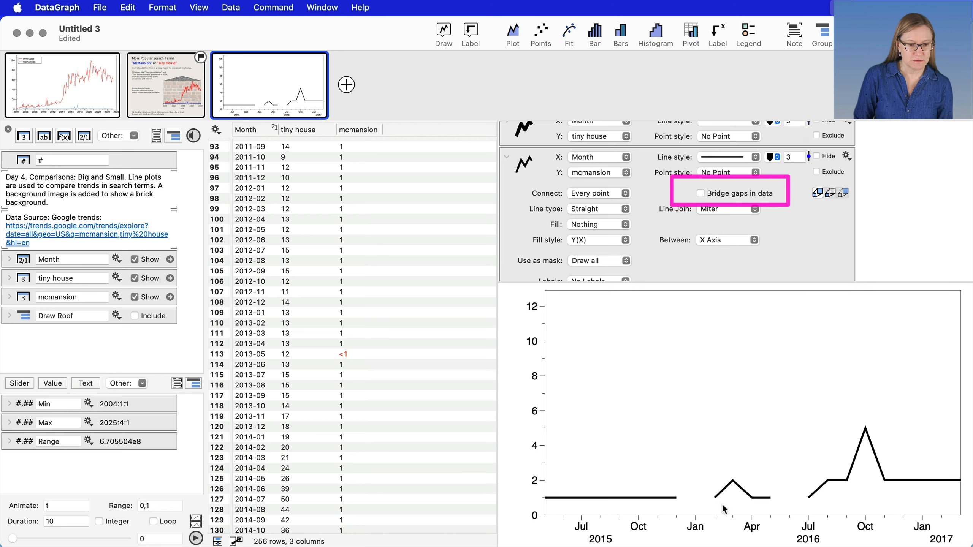
click(700, 193)
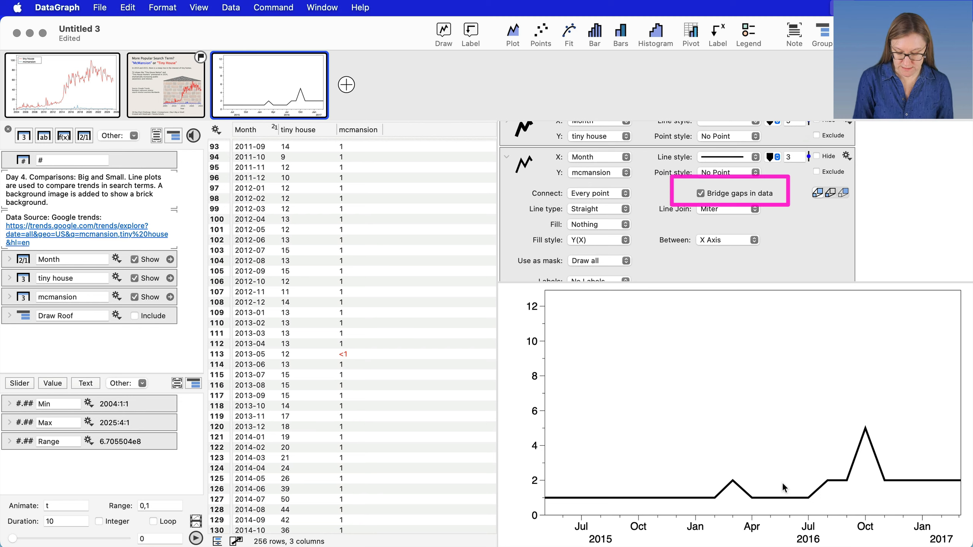
Collapse the mcmansion Plot command and reset the y and x axes to their full data range
click(507, 156)
click(510, 351)
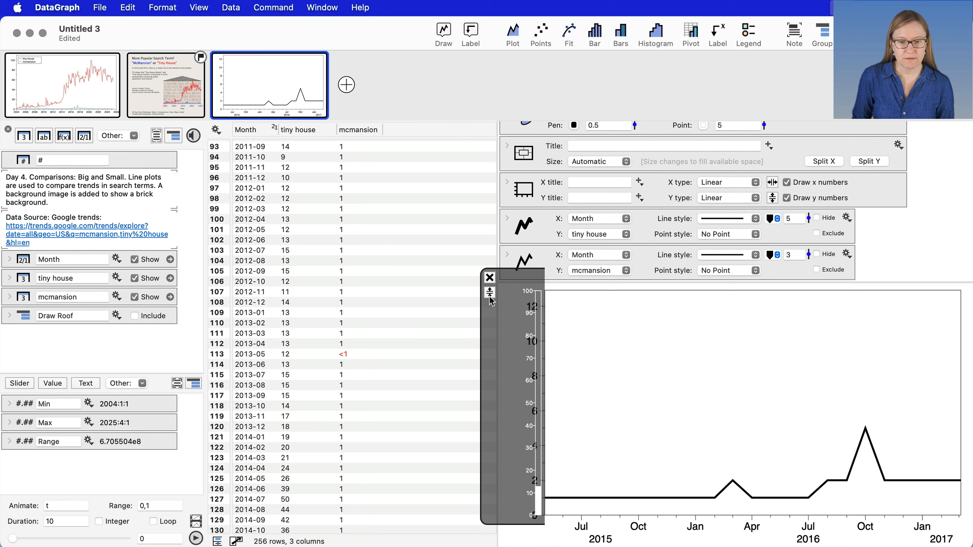
click(490, 295)
mouse_move(580, 525)
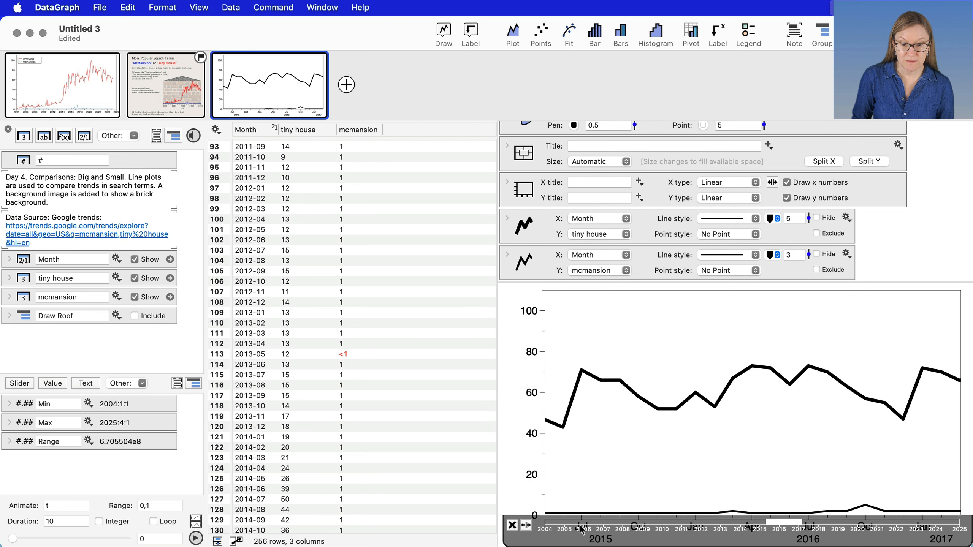
click(526, 526)
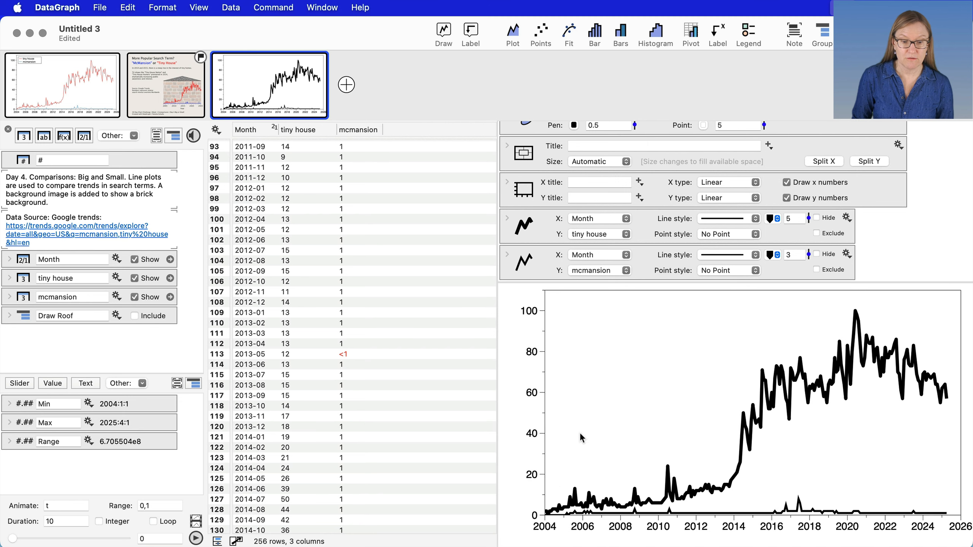
Open the finished "More Popular Search Term?" graph and enlarge its drawing area to show the whole figure
click(187, 74)
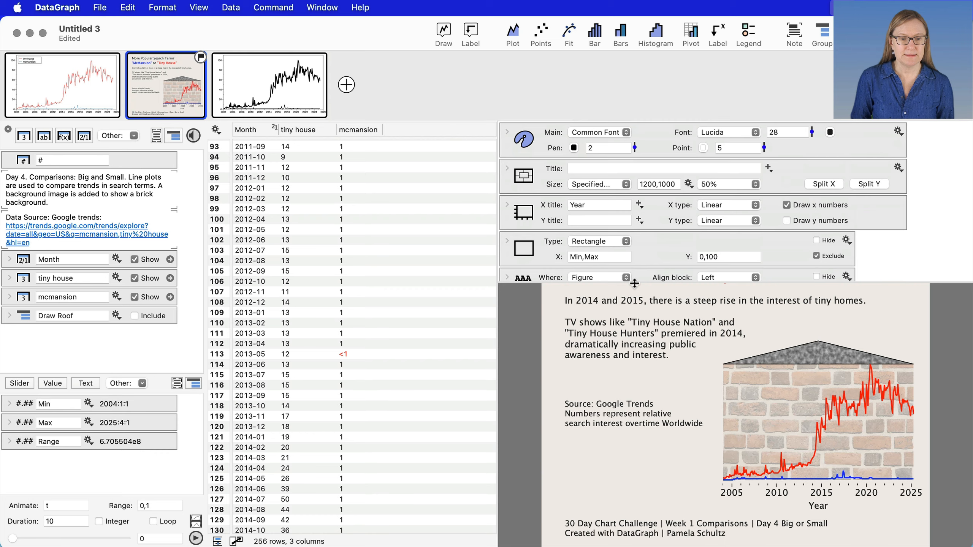
drag(634, 282, 634, 142)
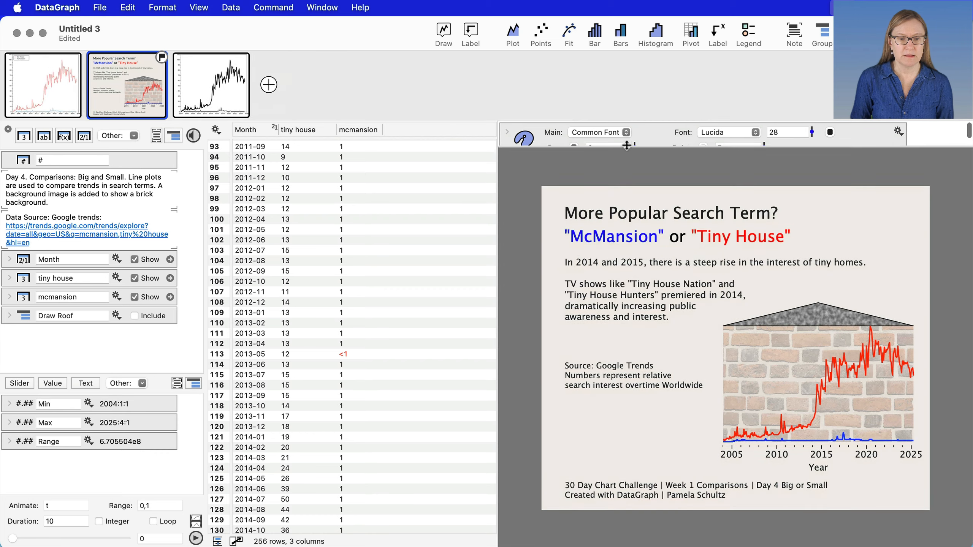
click(206, 8)
click(295, 248)
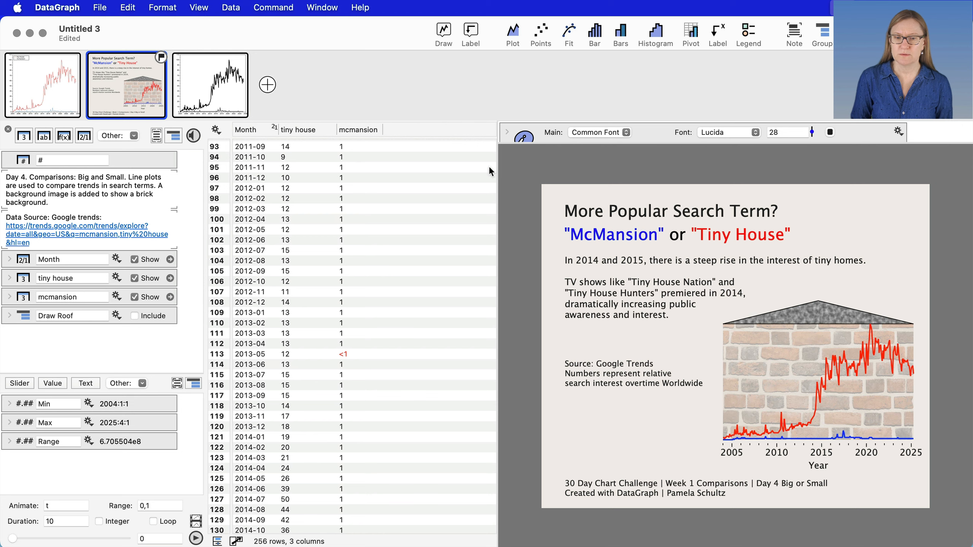
drag(548, 144, 548, 200)
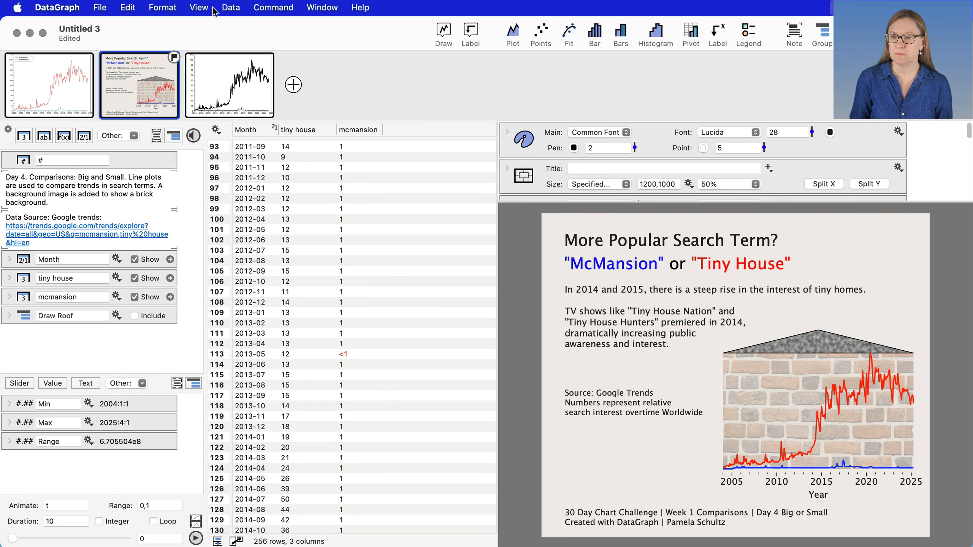
Swap the window layout and hide the data side panel to give the drawing commands more room
click(198, 7)
click(254, 251)
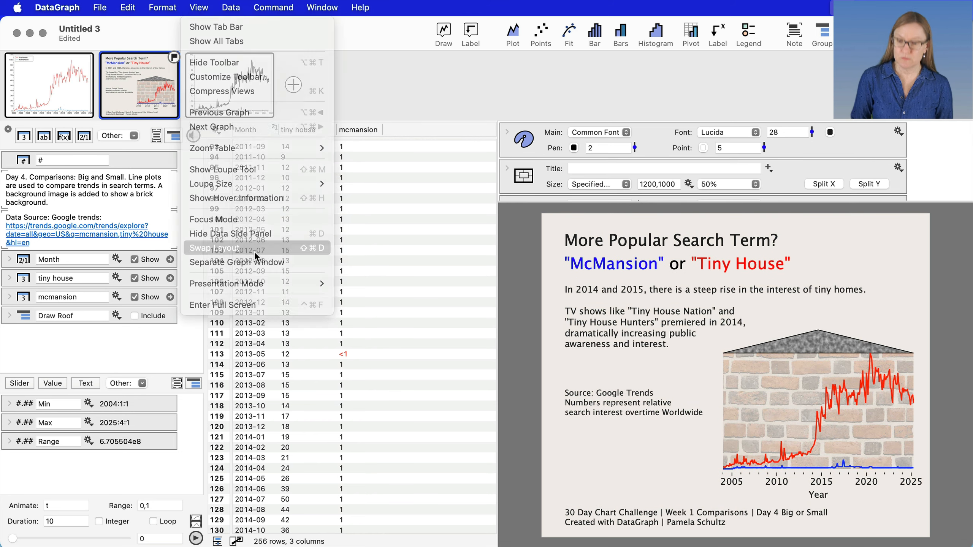
click(8, 131)
scroll(239, 395, down, 5)
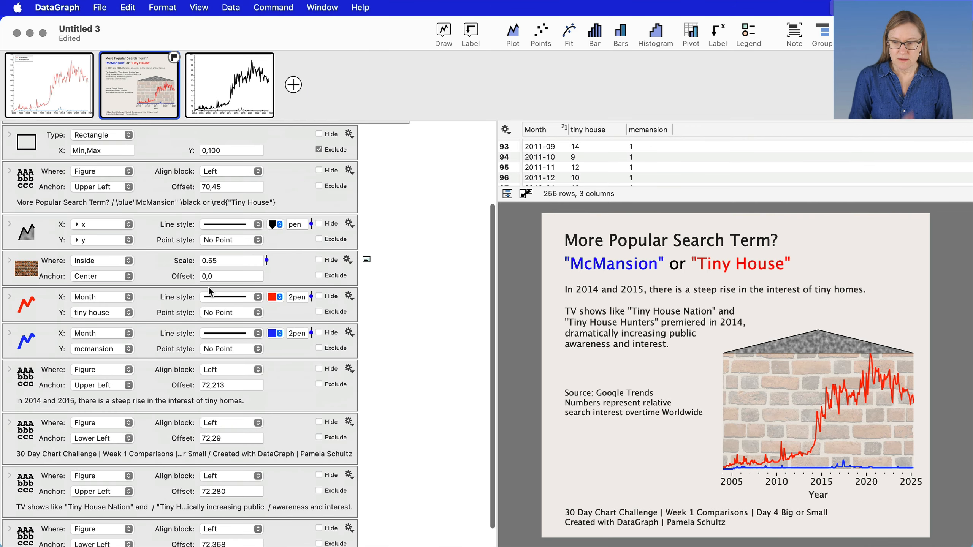
Expand the brick image's command and set the image scale to 0.6
click(39, 271)
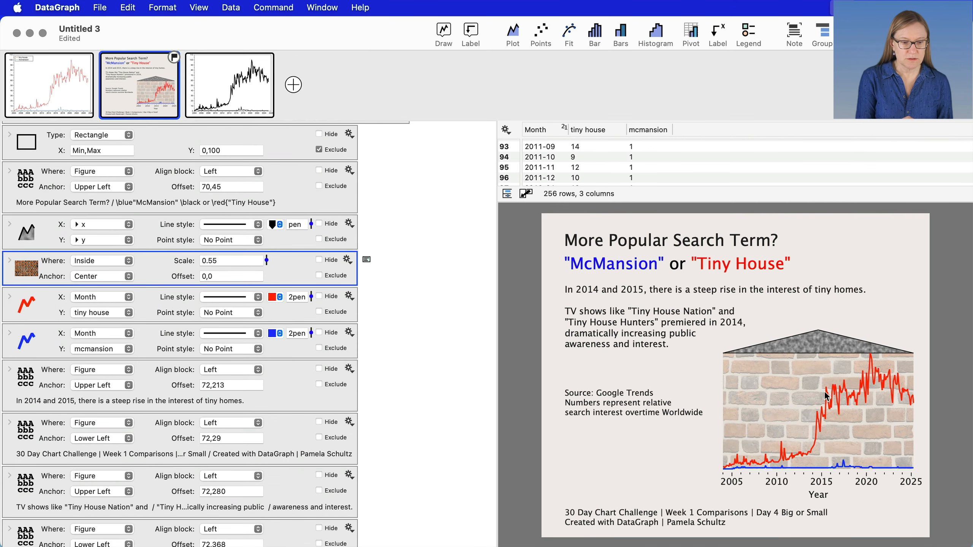
click(10, 262)
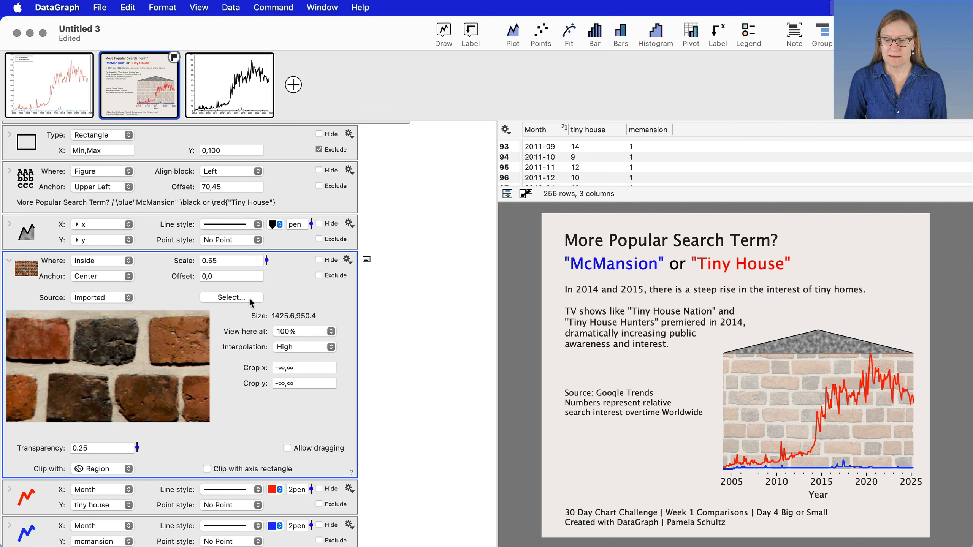
click(266, 260)
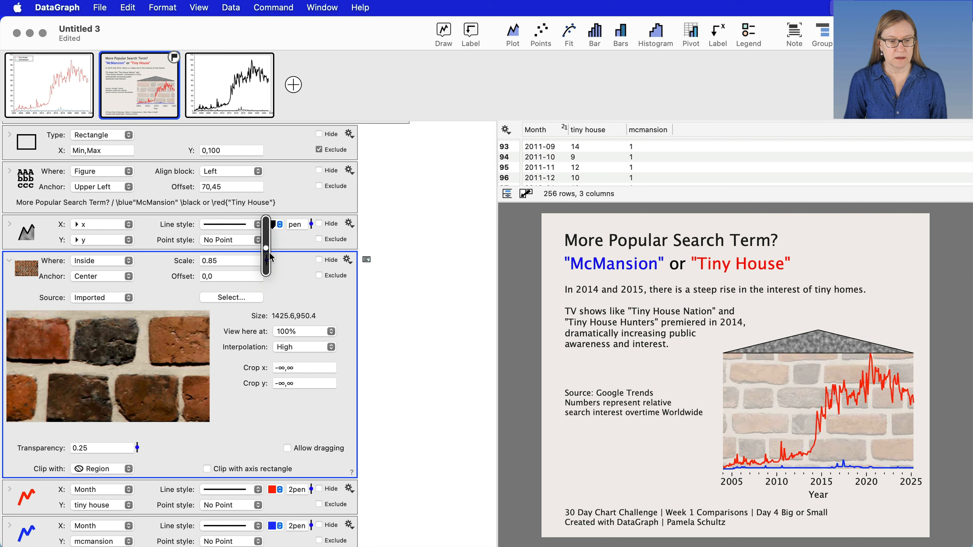
drag(267, 262, 267, 260)
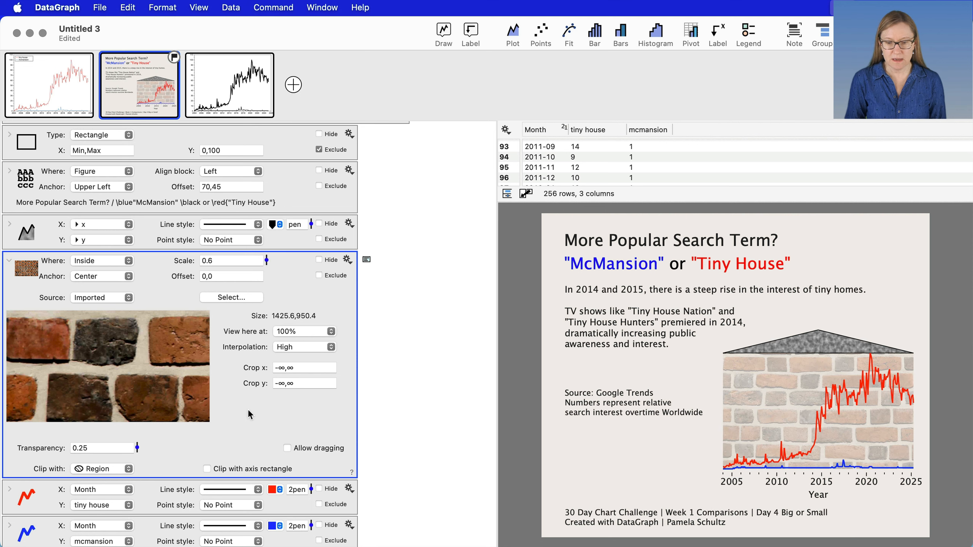
Examine the clipping choices for the brick image, keeping Region as the clip source
click(116, 472)
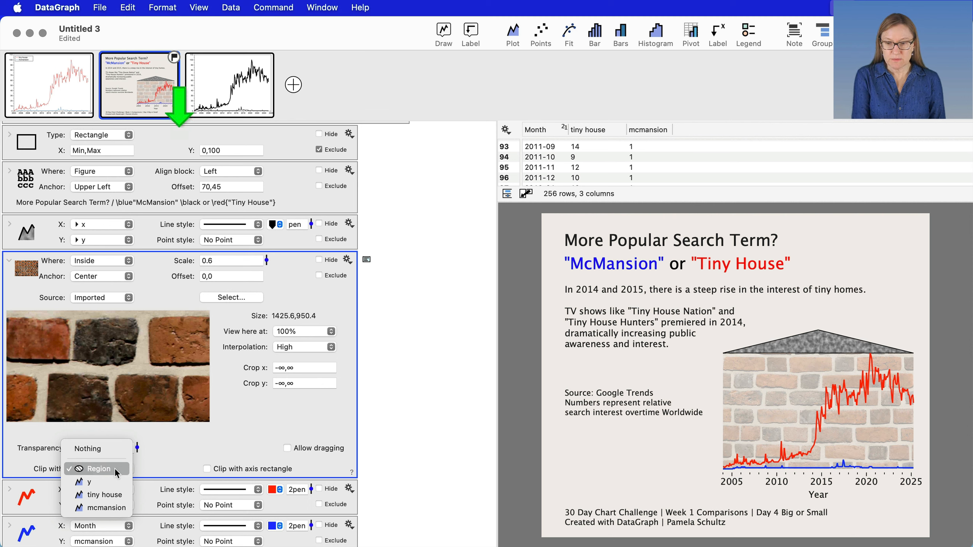
click(25, 452)
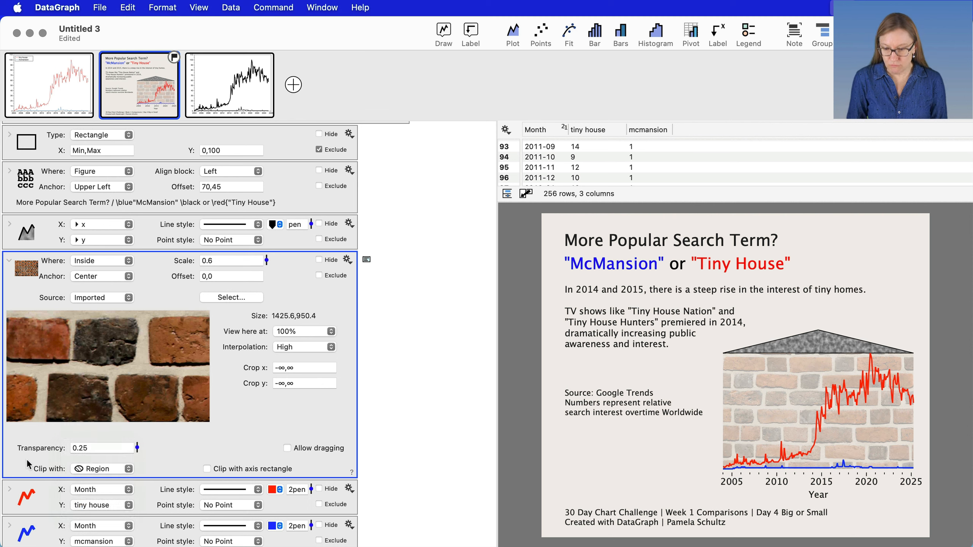
mouse_move(15, 455)
mouse_down()
mouse_move(168, 495)
mouse_move(164, 484)
mouse_up()
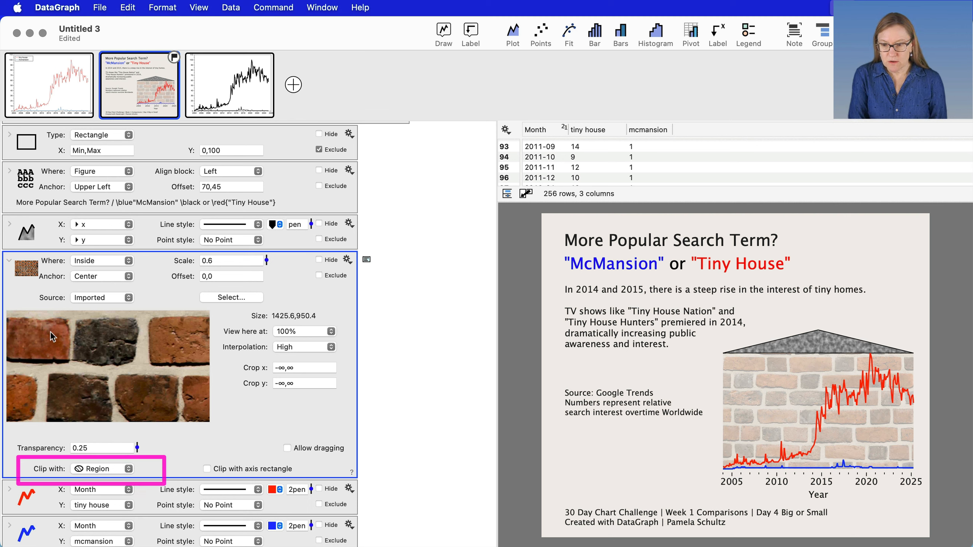
Try cropping the brick image to a small area in its preview, and reset both crop ranges
drag(57, 318, 164, 393)
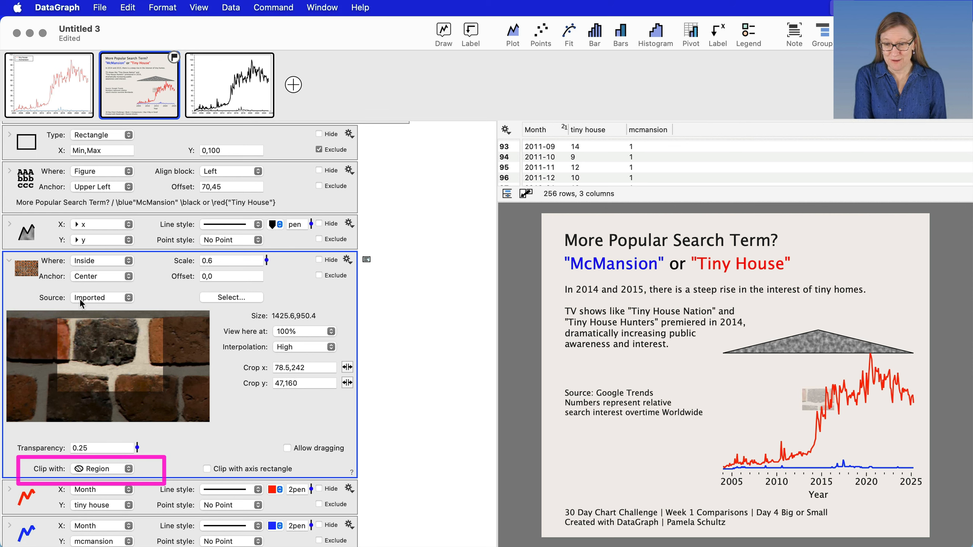
click(349, 368)
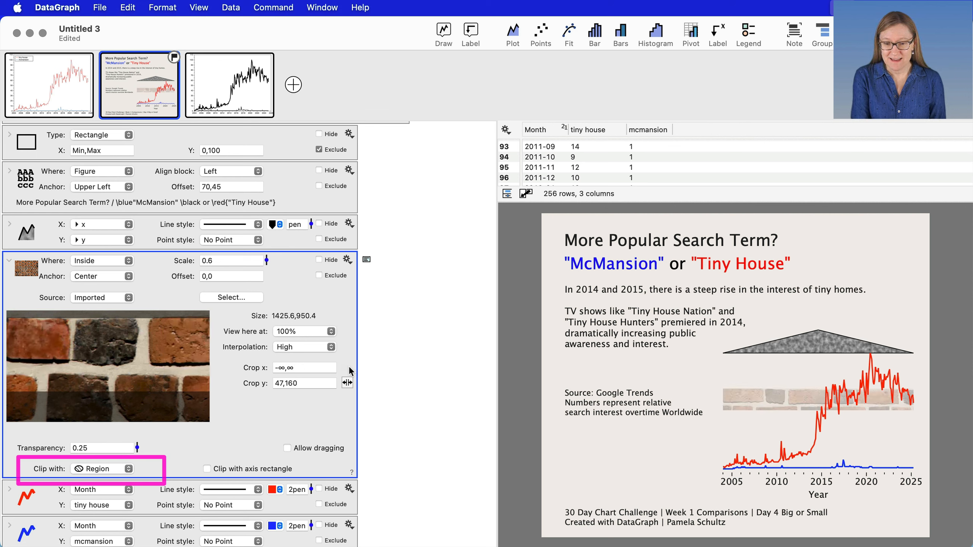
click(349, 383)
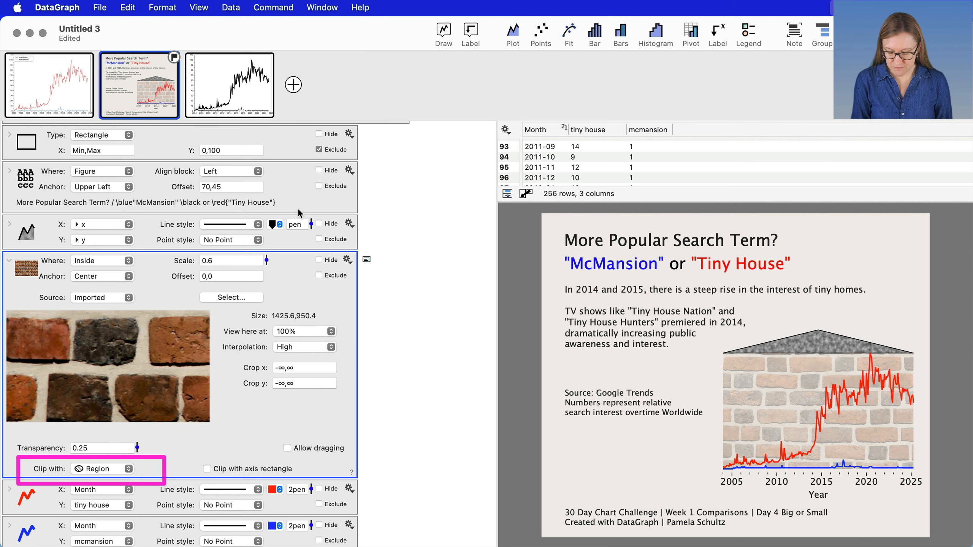
Stop excluding the Rectangle region that clips the bricks, expand its settings, and set its line width to 18
scroll(241, 346, up, 1)
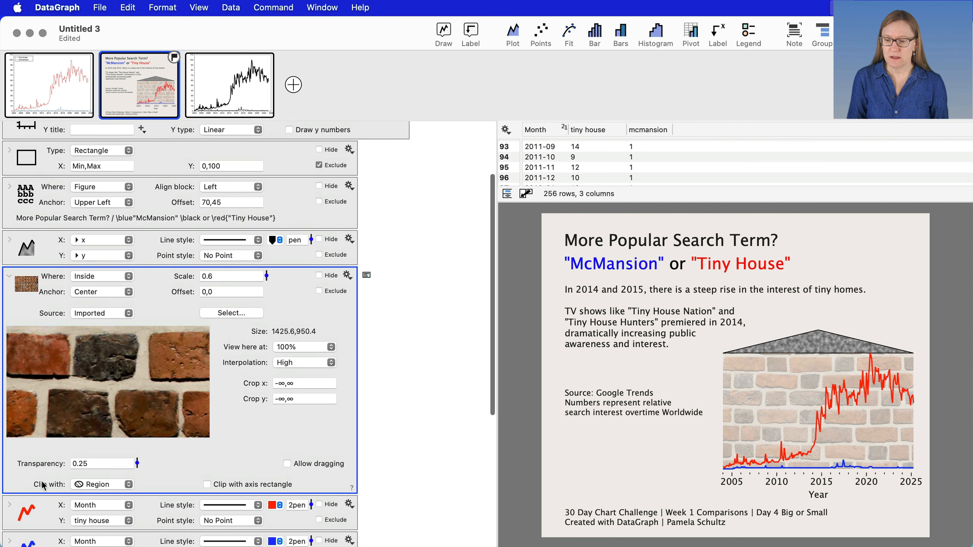
click(31, 157)
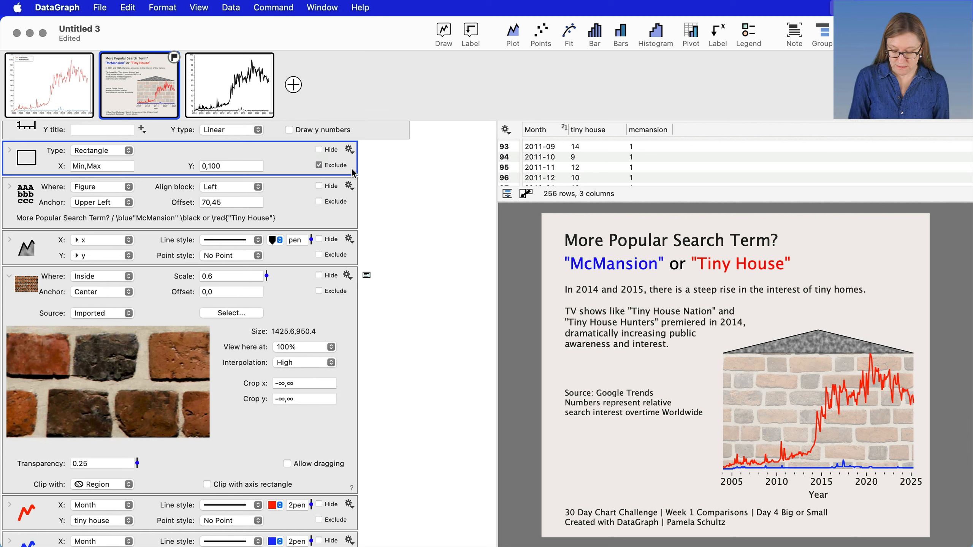
click(322, 164)
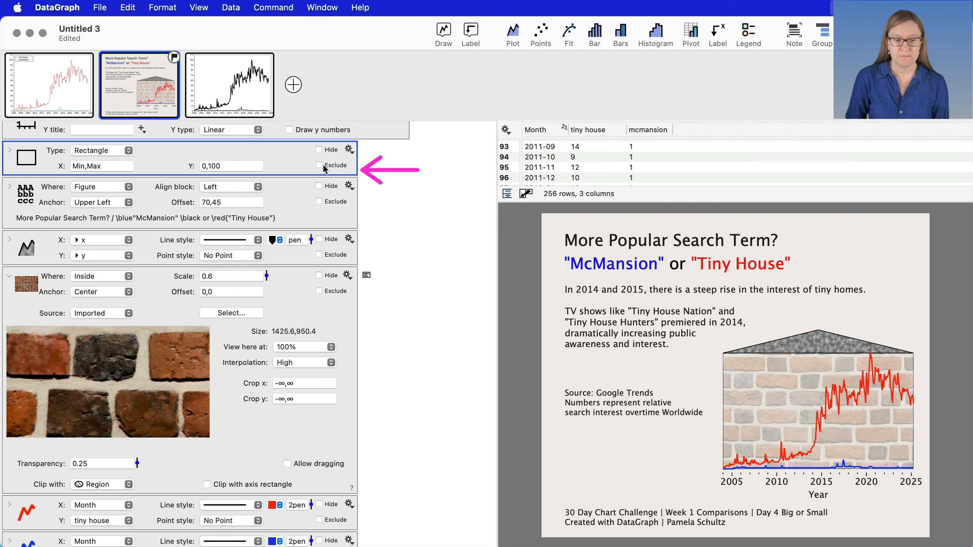
click(10, 151)
drag(183, 193, 182, 149)
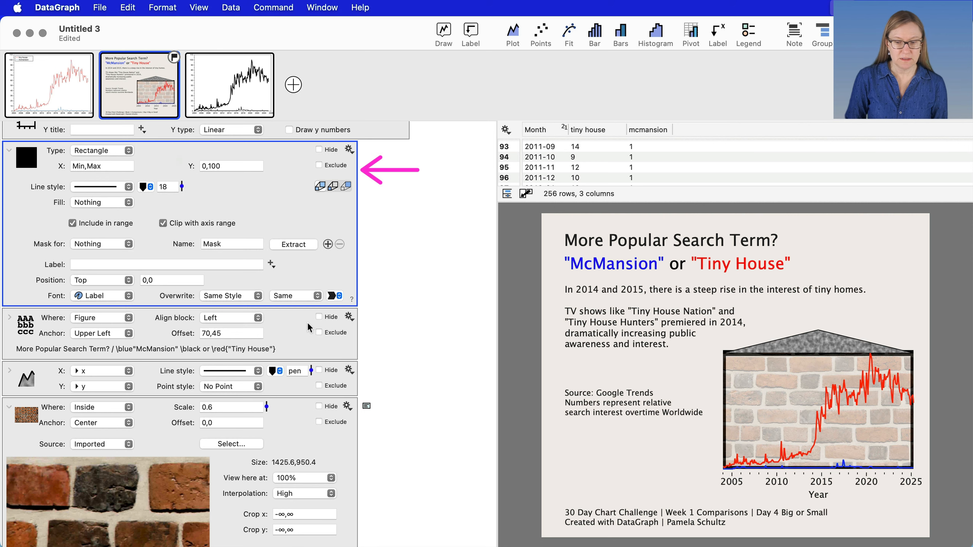
scroll(288, 382, down, 5)
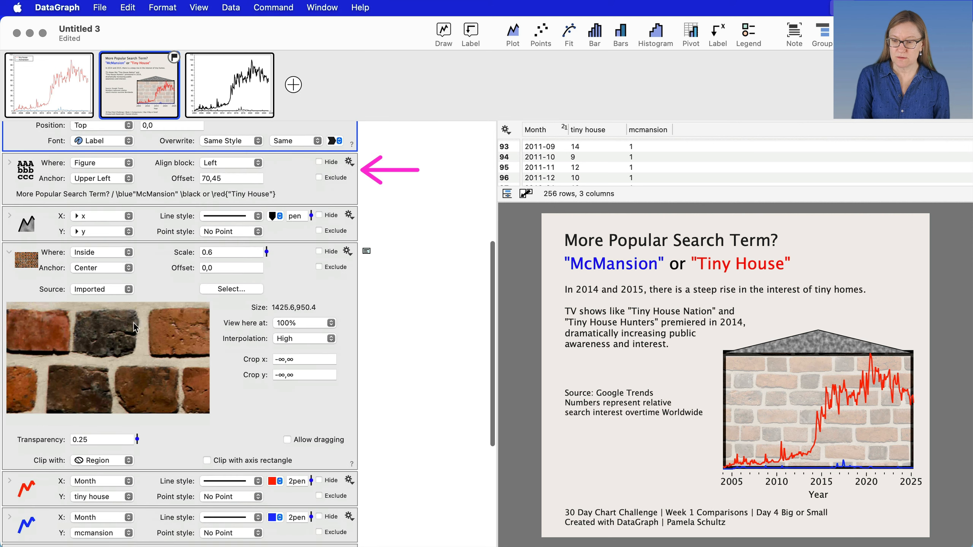
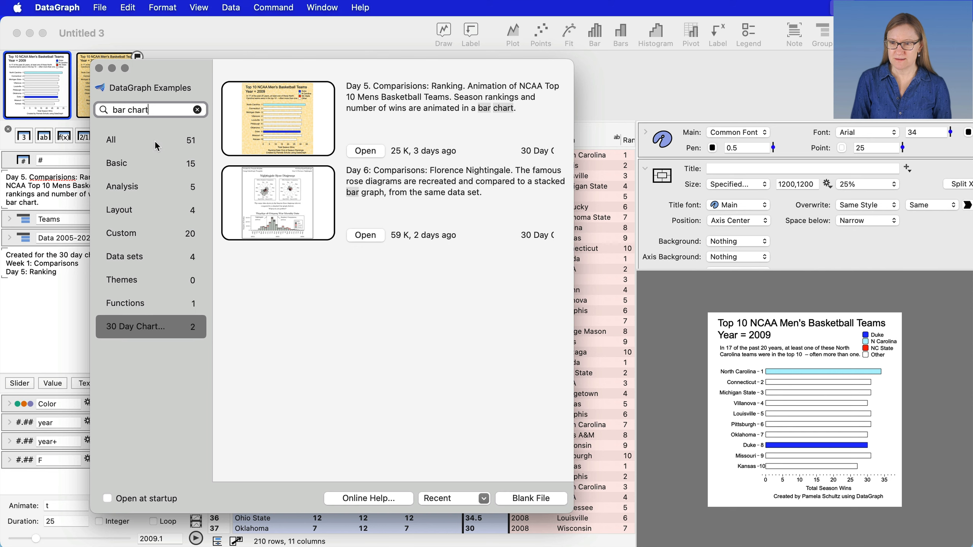
Search all of the DataGraph examples for "bar chart race"
click(157, 144)
click(167, 110)
text(race)
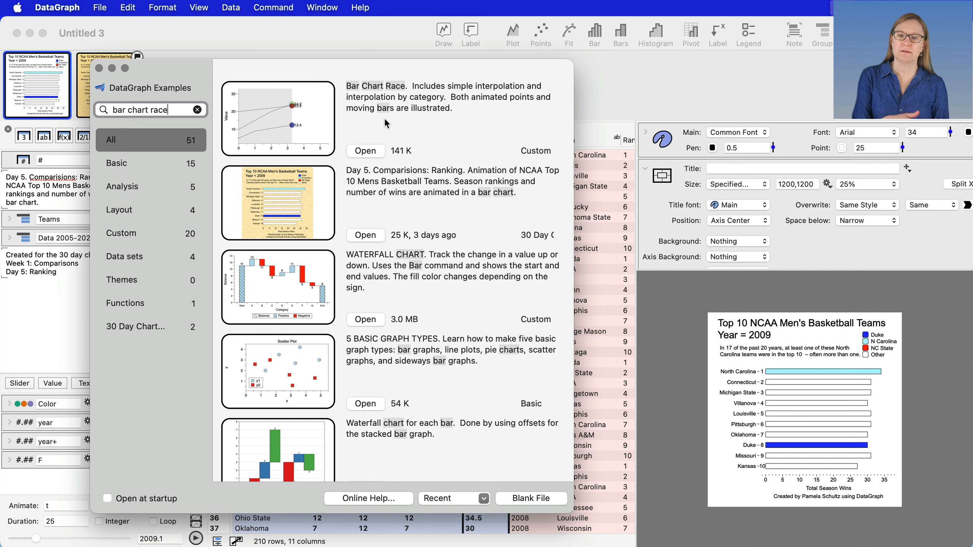
Close the examples window and examine the Teams and Data 2005-2025 table columns, including PullRank, PullRank+ and RankAnnimate
click(99, 68)
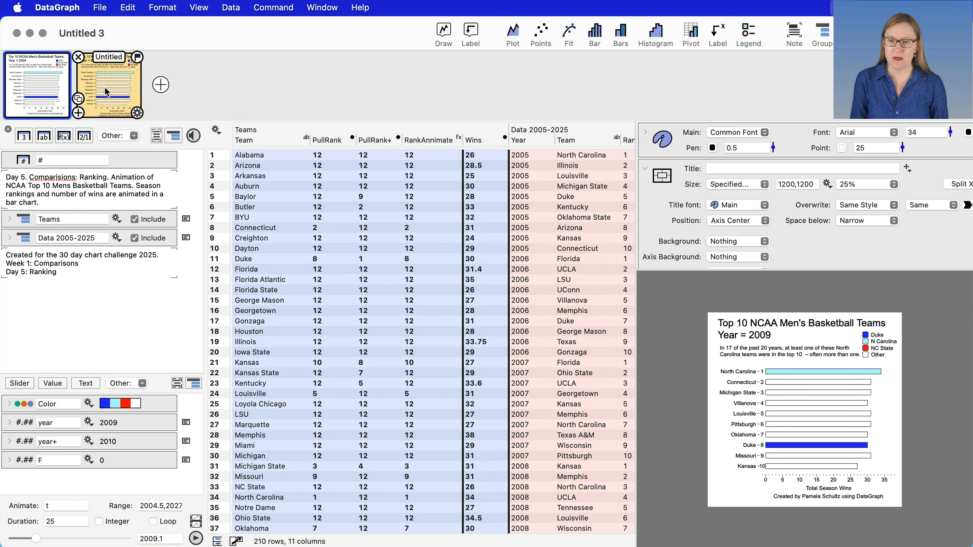
click(425, 280)
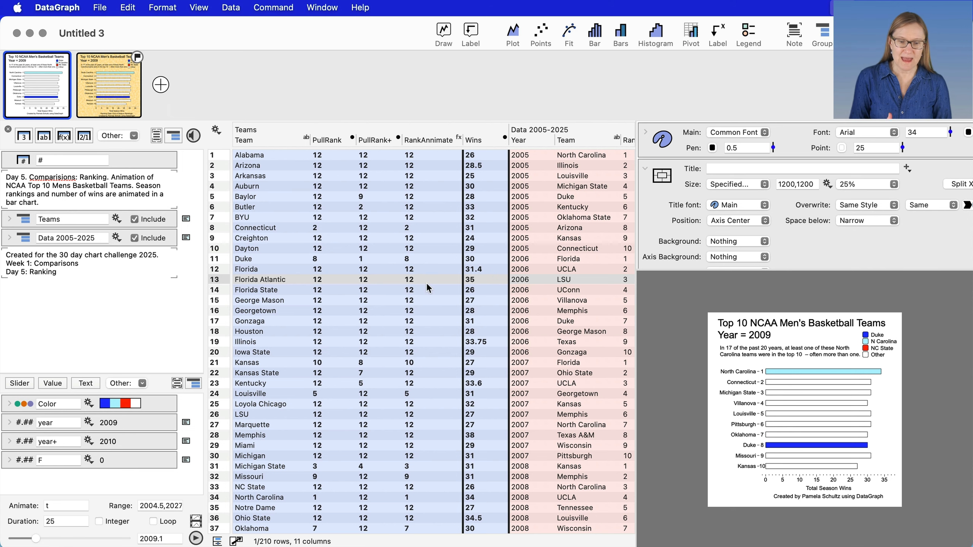
scroll(445, 236, right, 5)
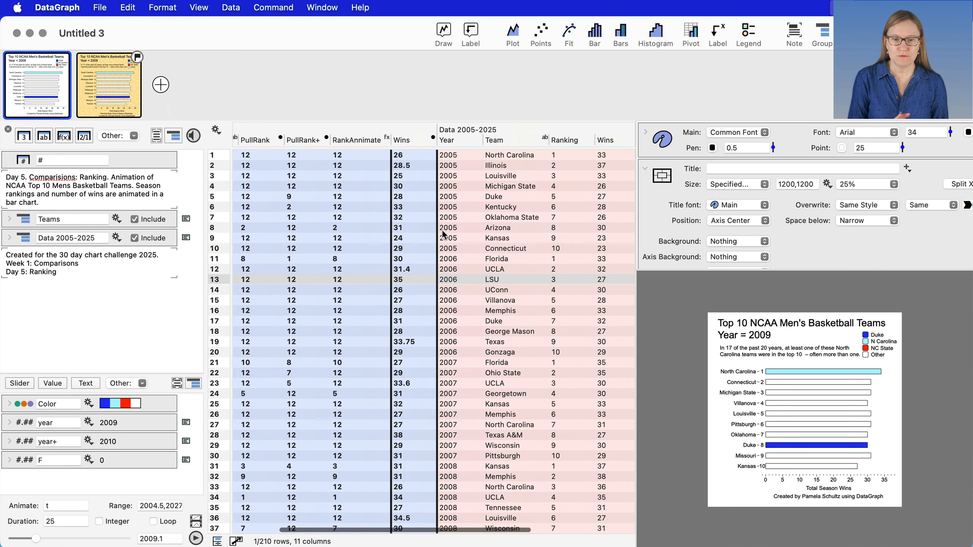
scroll(439, 343, down, 5)
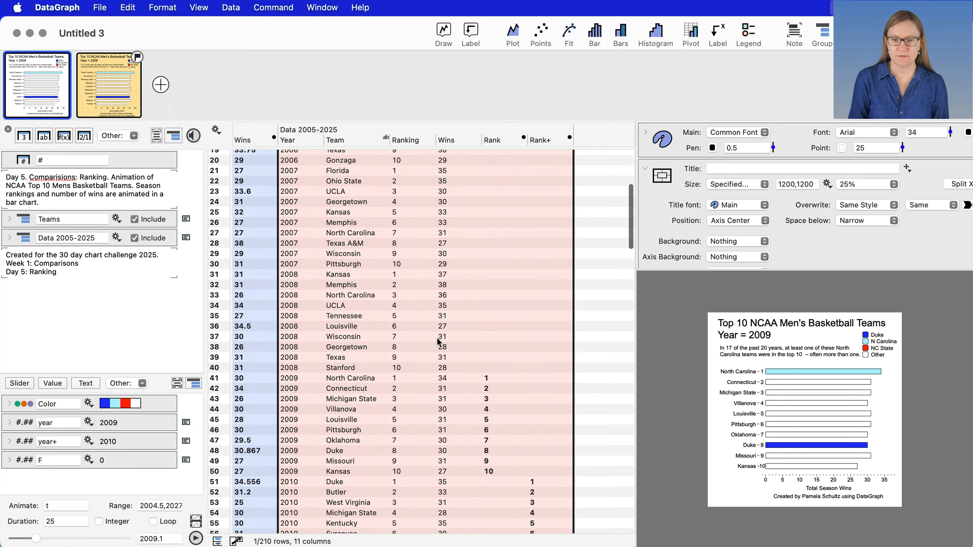
scroll(436, 343, up, 5)
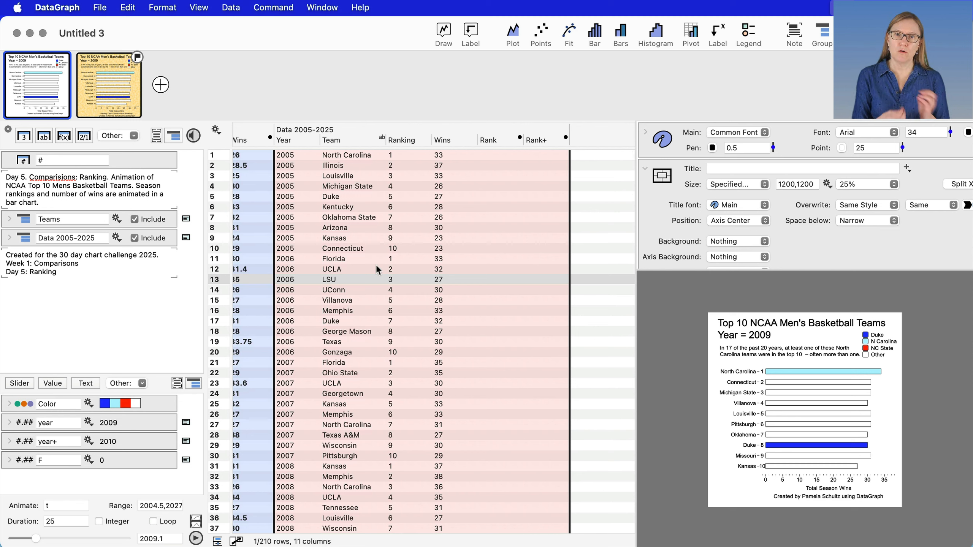
scroll(375, 264, left, 10)
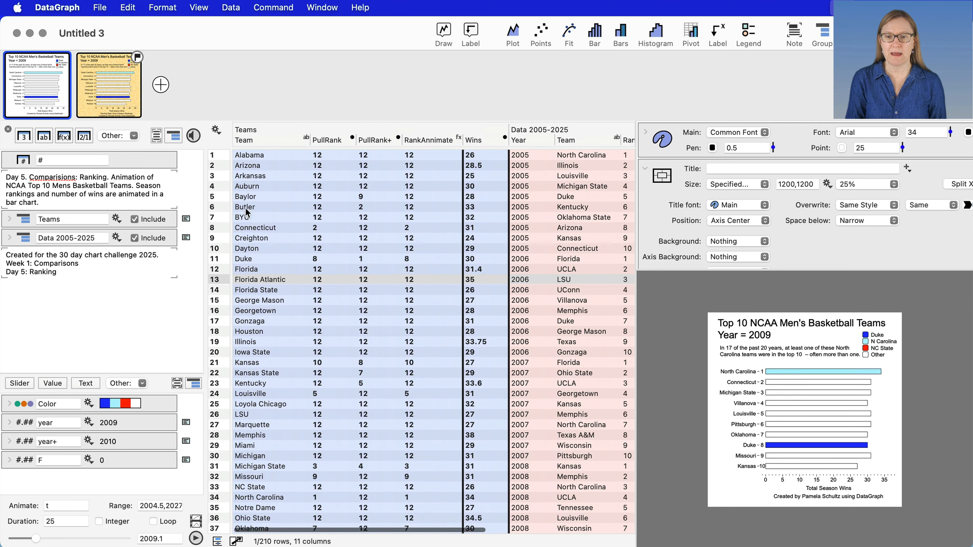
click(272, 142)
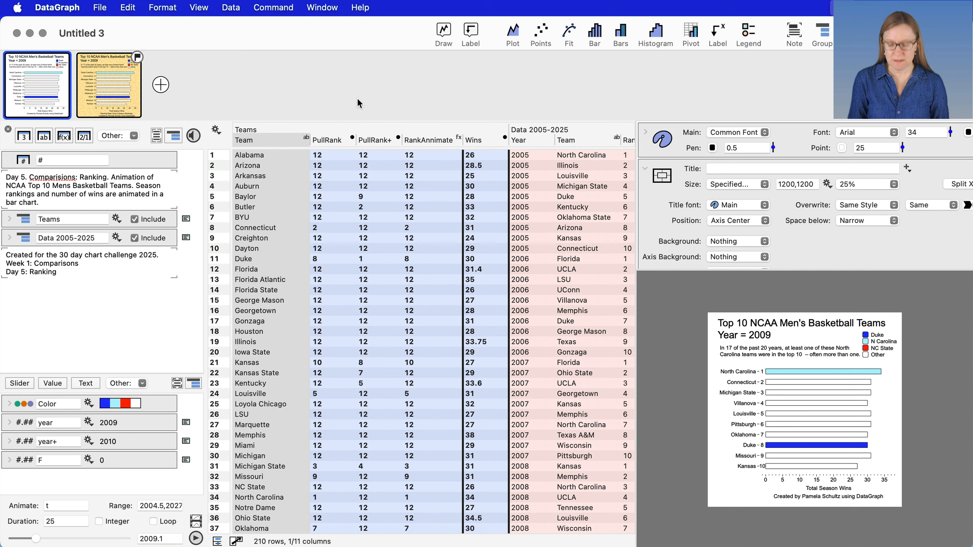
drag(376, 83, 334, 123)
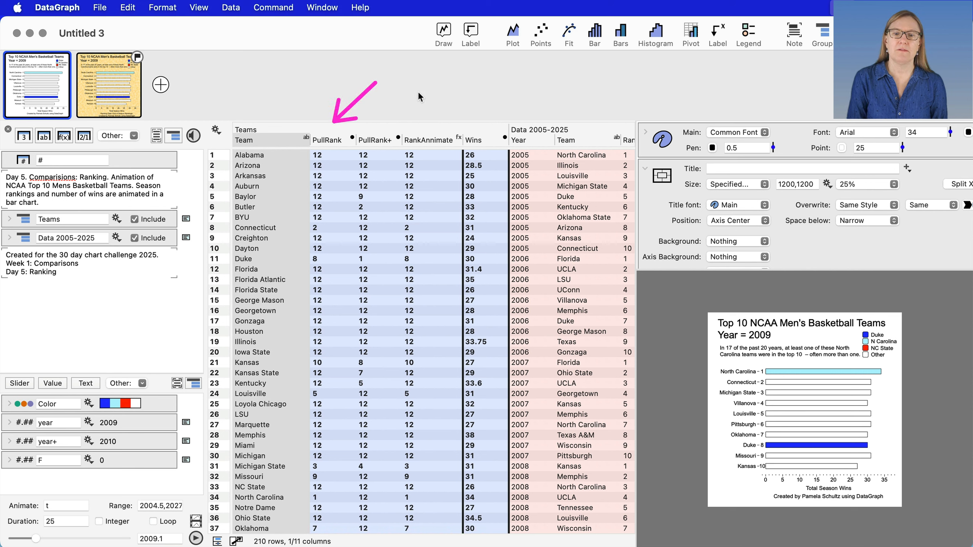
drag(418, 81, 388, 123)
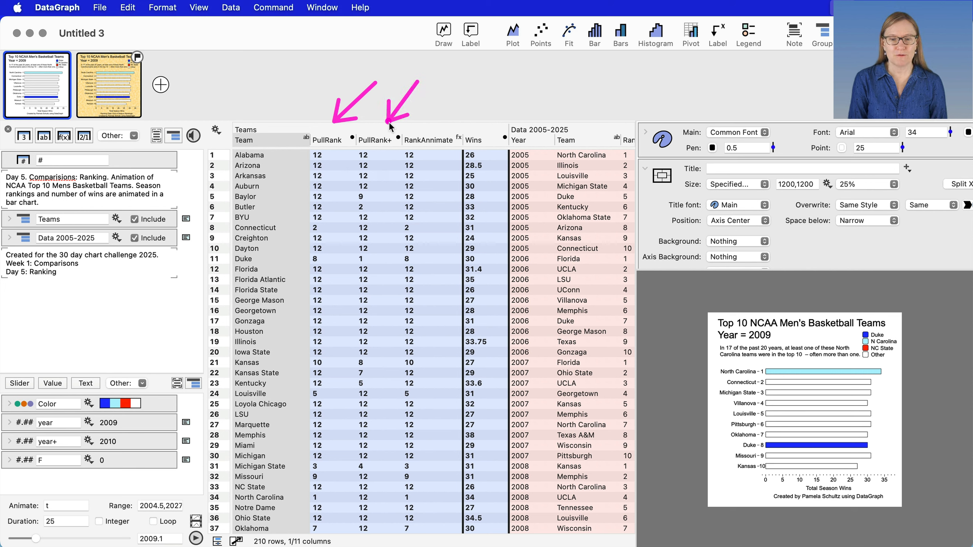
drag(467, 83, 444, 123)
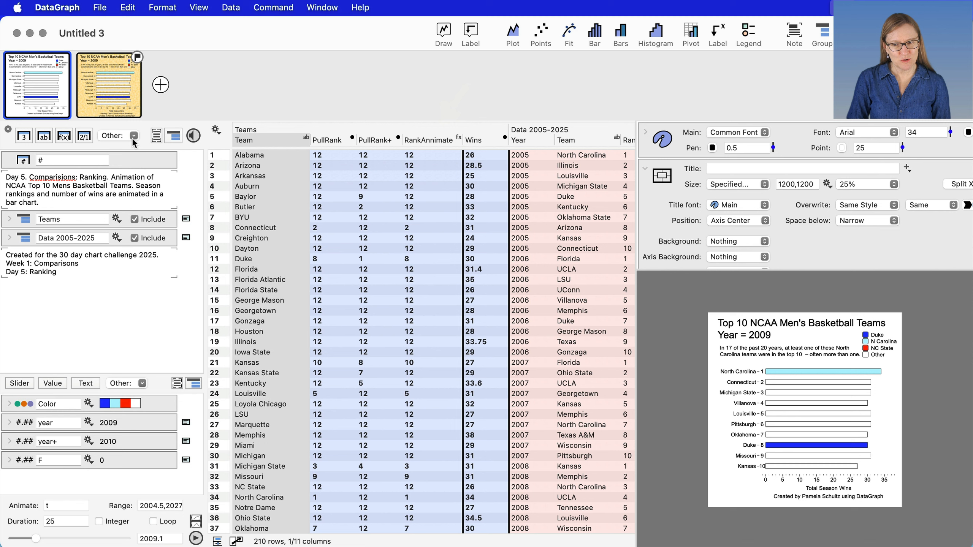
Switch to the graph with the textured yellow background, enlarge its drawing area, and set its display scale to 50%
click(109, 77)
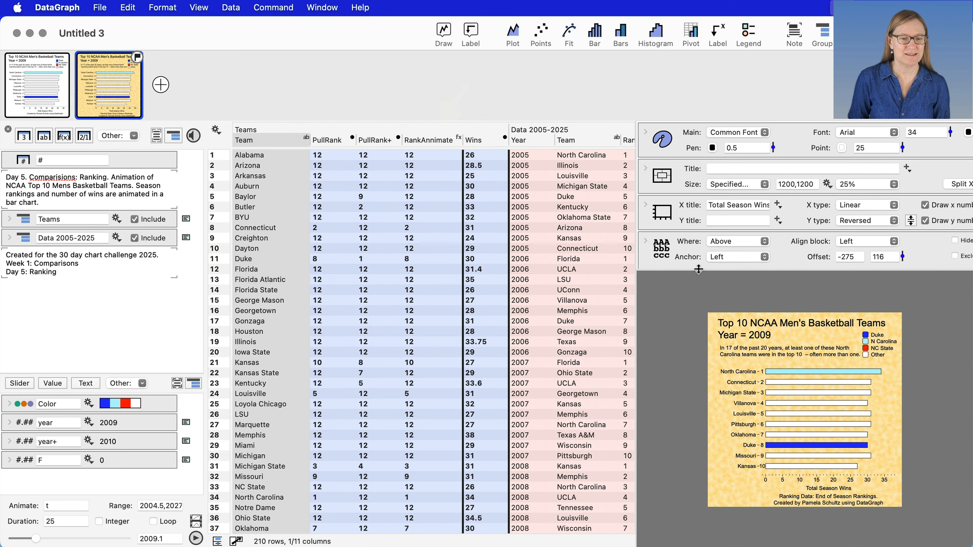
drag(697, 271, 675, 156)
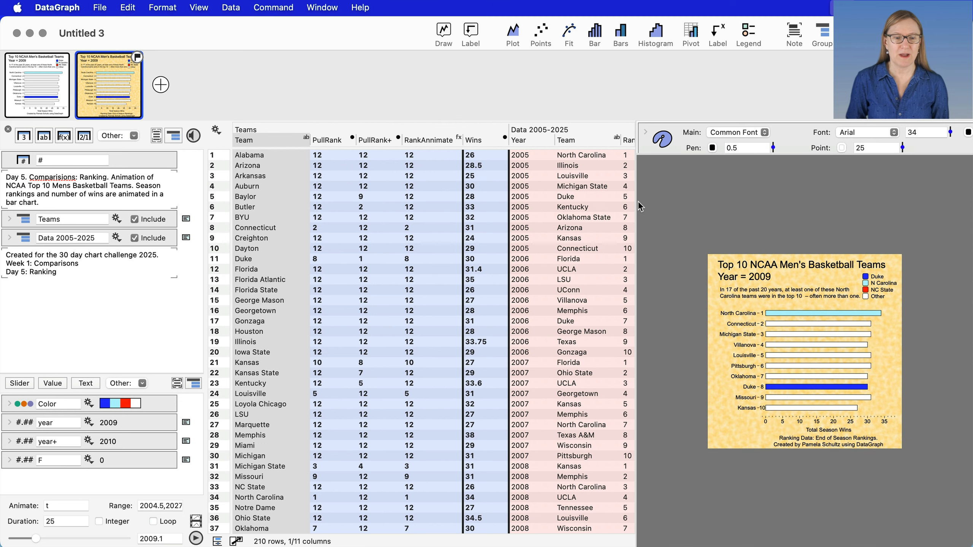
drag(636, 203, 521, 196)
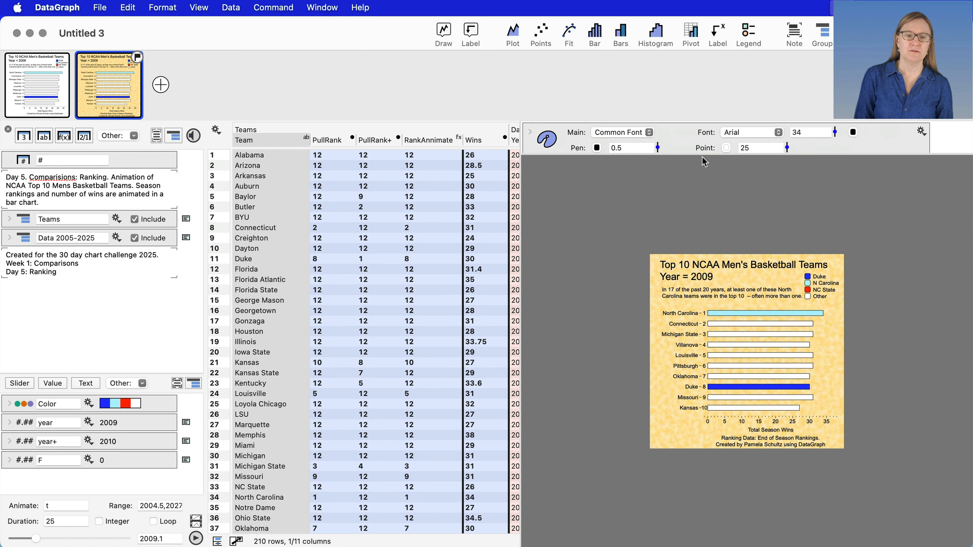
drag(704, 155, 741, 197)
click(764, 184)
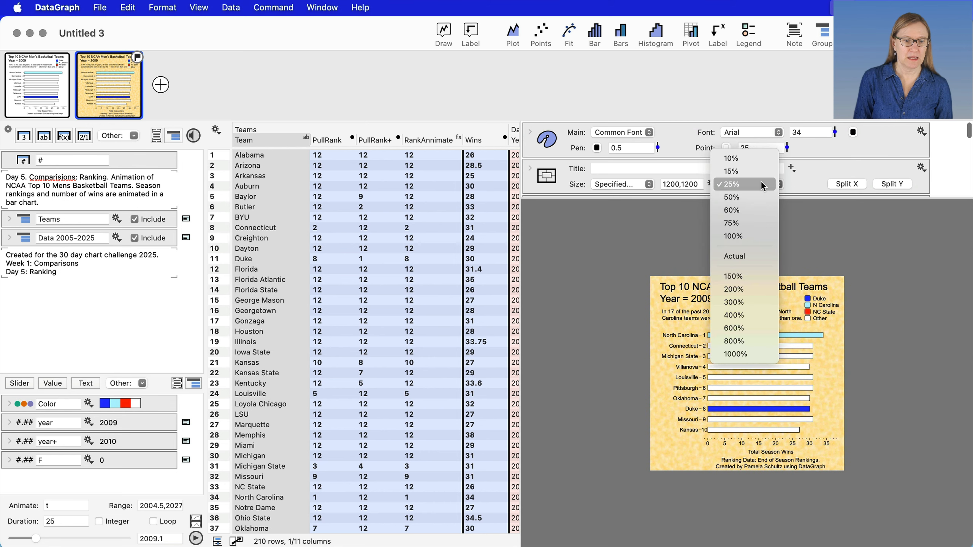
click(761, 197)
drag(768, 196, 765, 151)
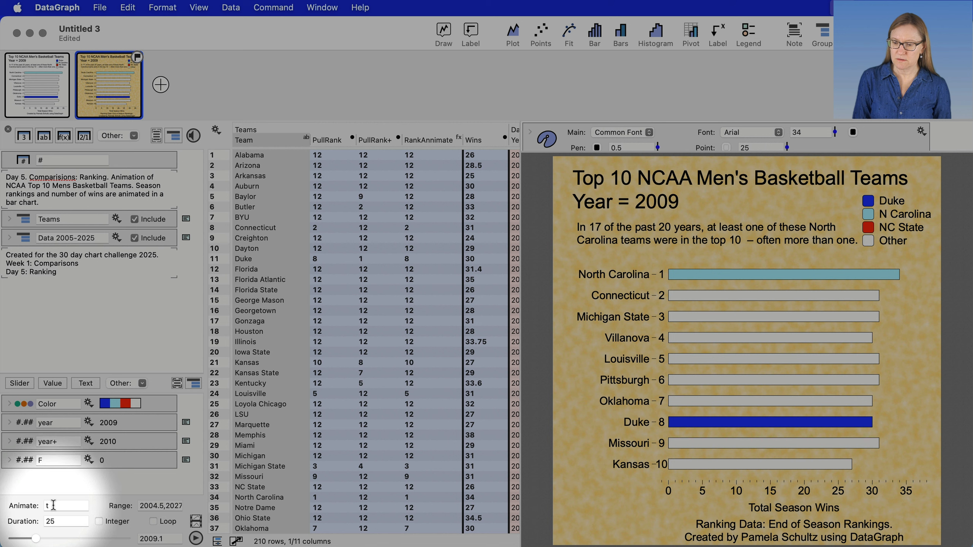
Examine the animation variable and its range, and the yearly rankings in the Data 2005-2025 table
click(53, 506)
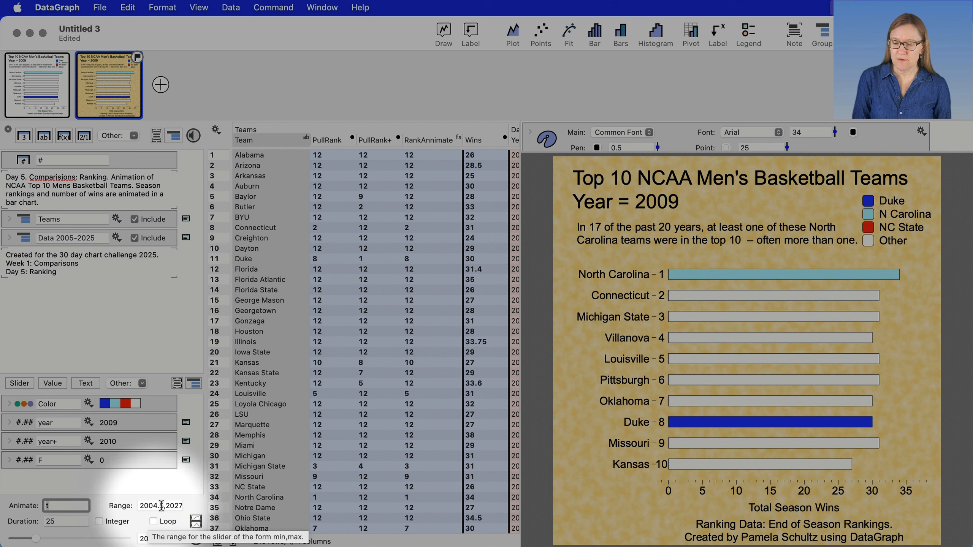
click(185, 492)
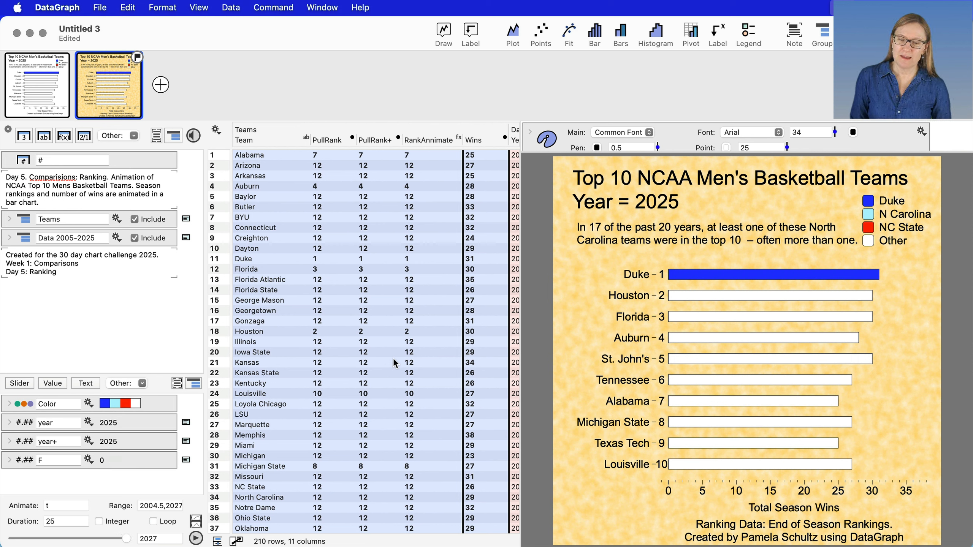
scroll(405, 323, right, 10)
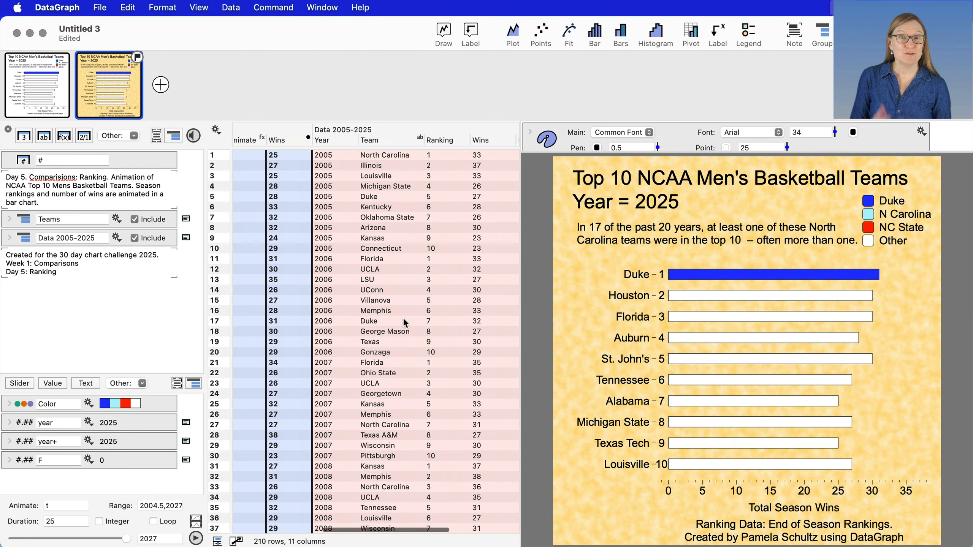
scroll(413, 329, right, 3)
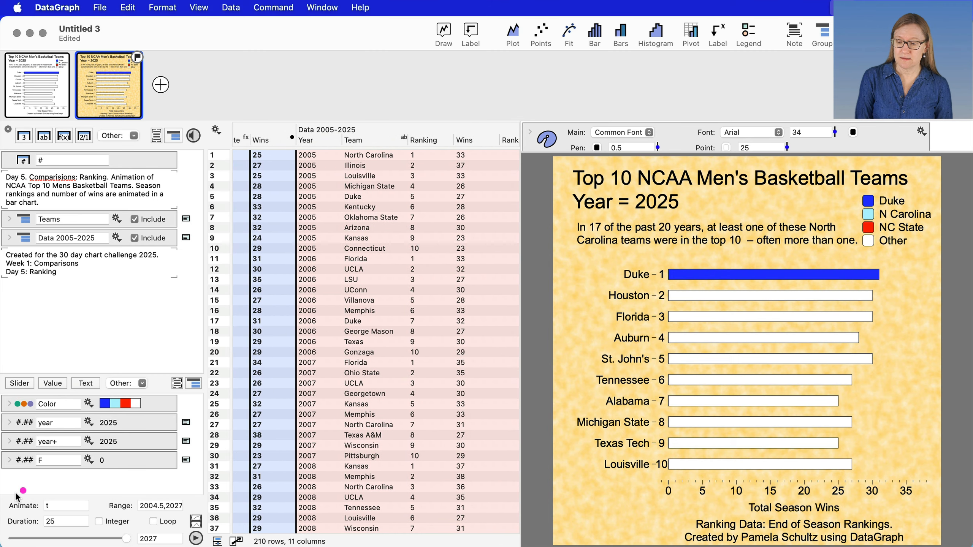
drag(5, 490, 213, 544)
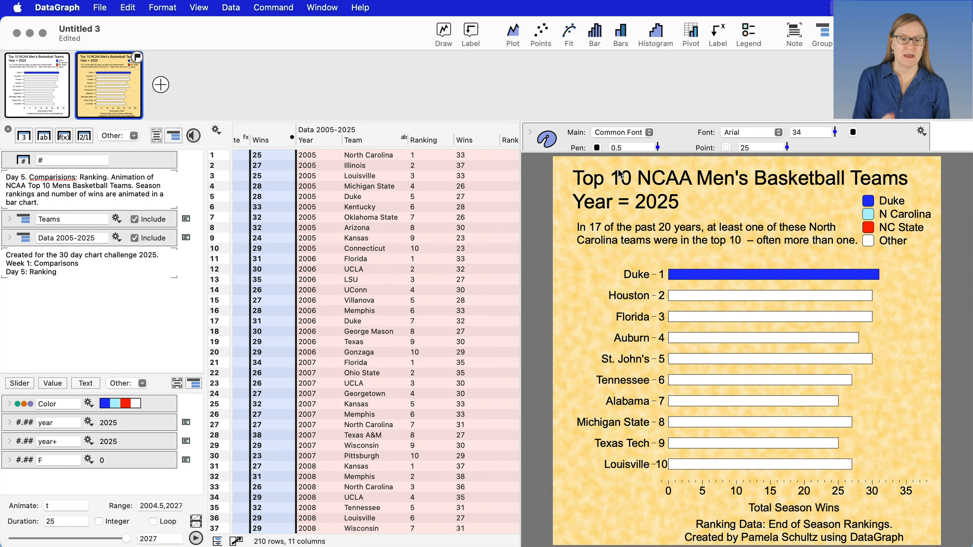
Select the Y Bars command in the graph's command list and examine its Value and Where column settings
drag(618, 153, 628, 315)
scroll(625, 188, down, 3)
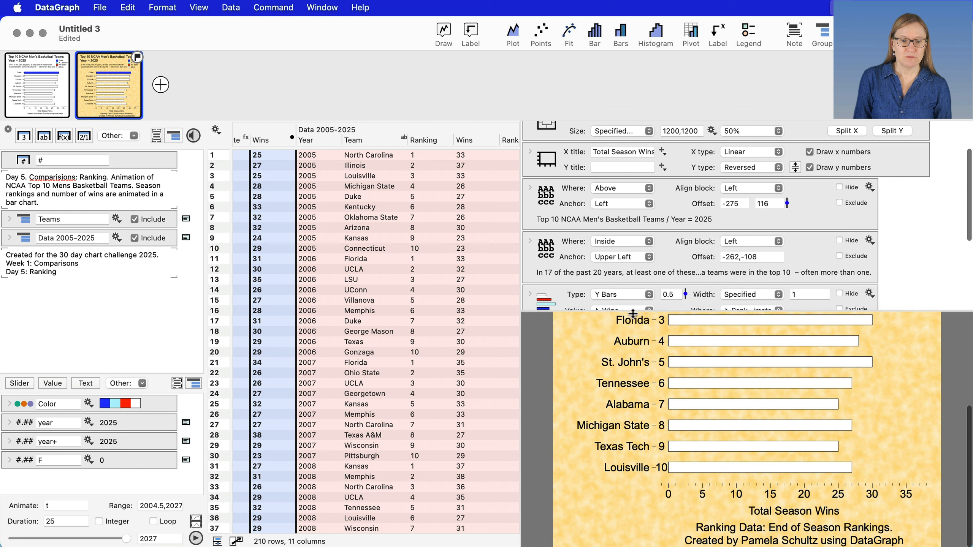
scroll(660, 251, down, 4)
click(555, 203)
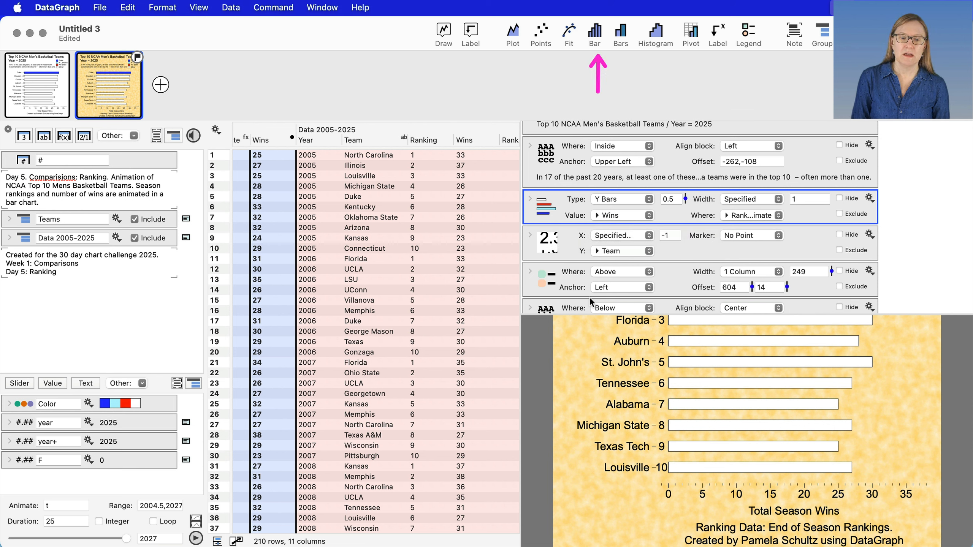
drag(590, 315, 582, 183)
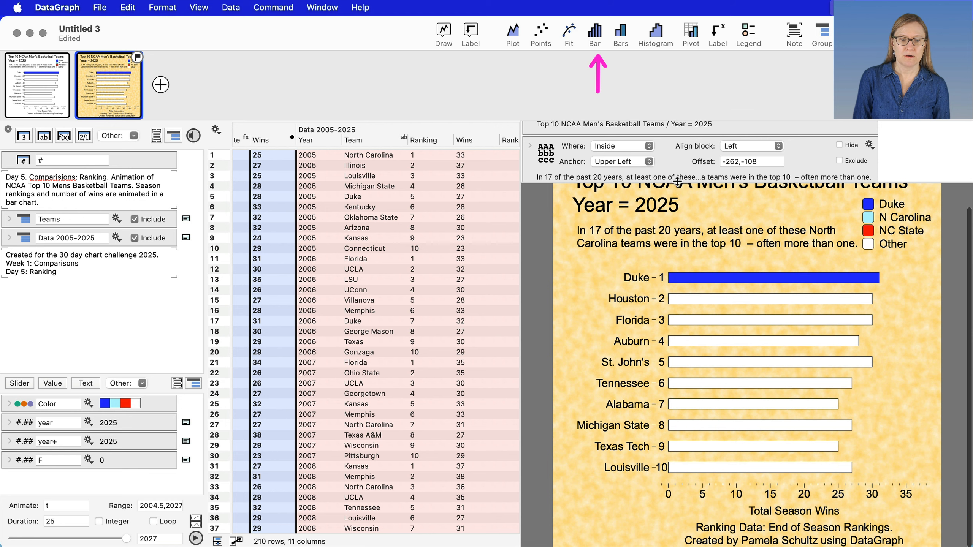
drag(679, 190, 680, 287)
scroll(623, 248, down, 1)
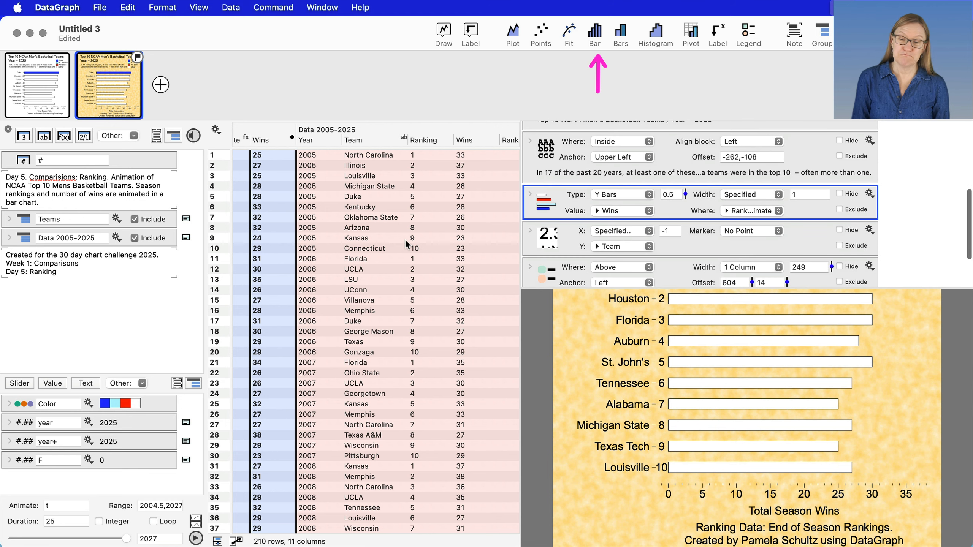
Play the animation and watch the RankAnnimate and Wins columns of the Teams table alongside the graph
scroll(404, 245, left, 10)
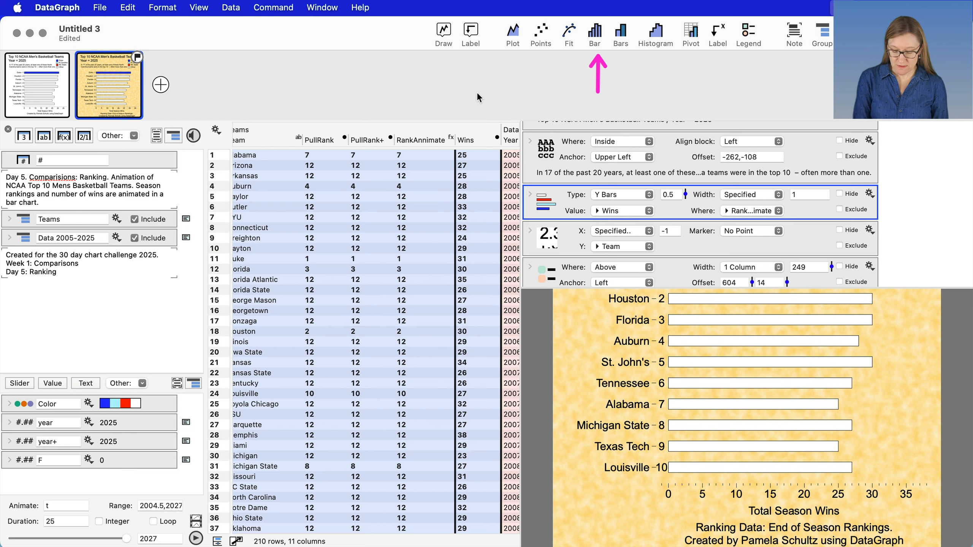
click(195, 538)
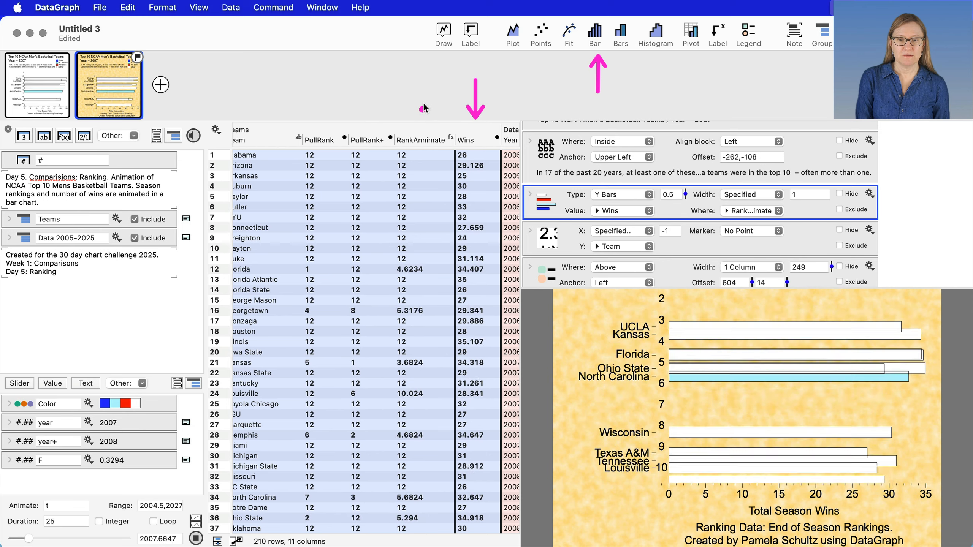
drag(422, 92, 421, 133)
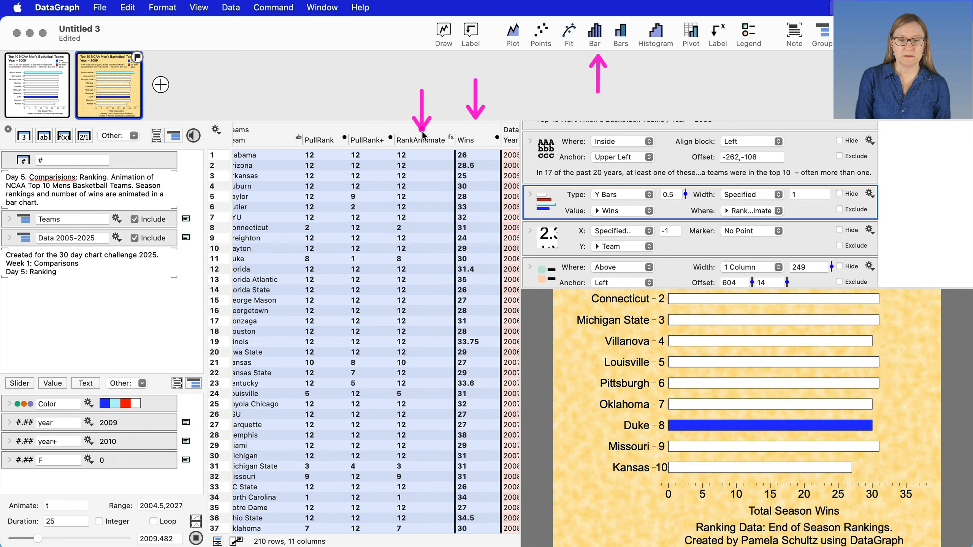
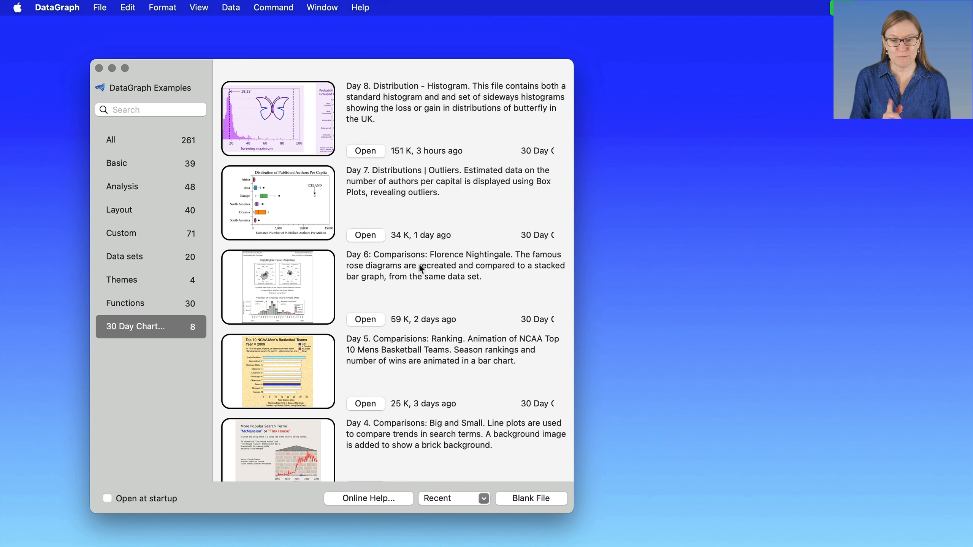
Open the Nightingale Rose Diagrams example from the Data sets category
click(134, 256)
scroll(297, 329, down, 5)
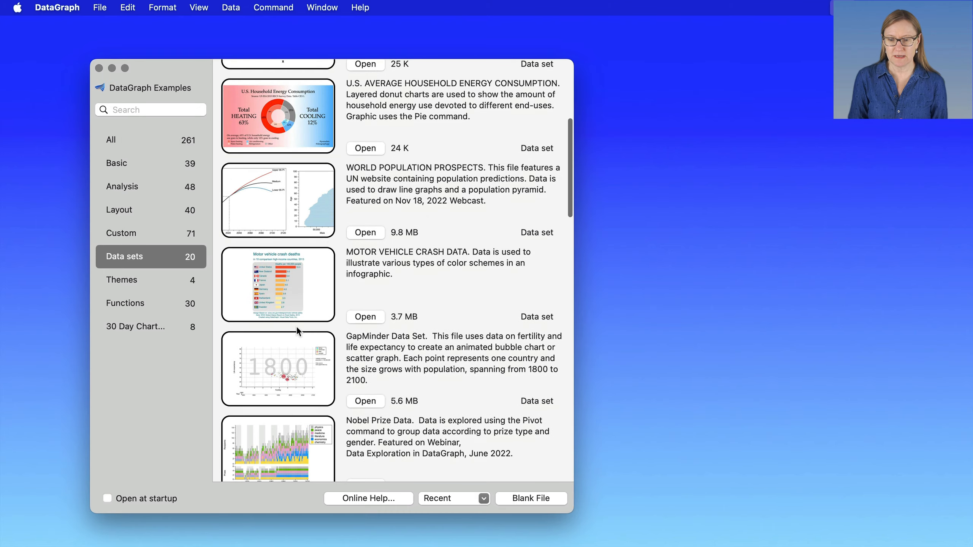
scroll(296, 327, down, 20)
scroll(297, 327, down, 3)
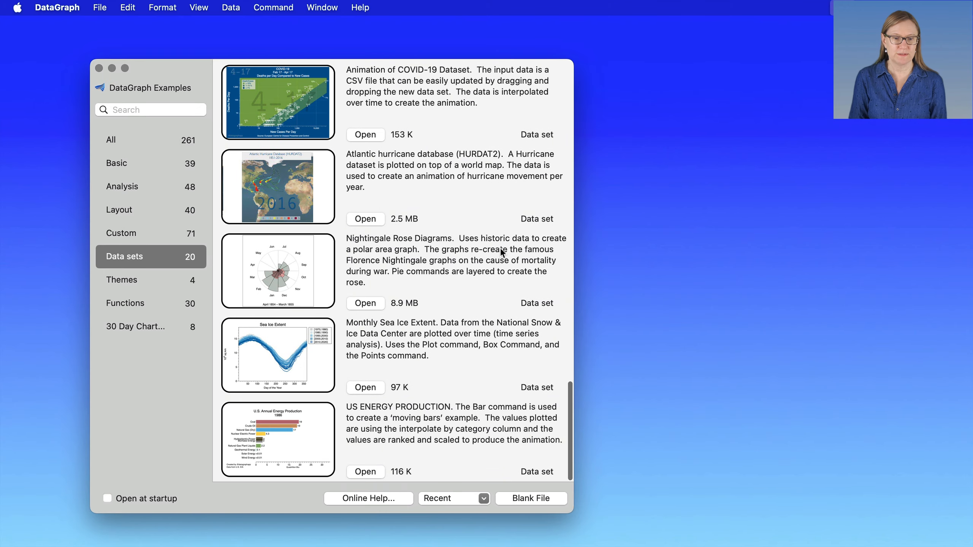
click(364, 303)
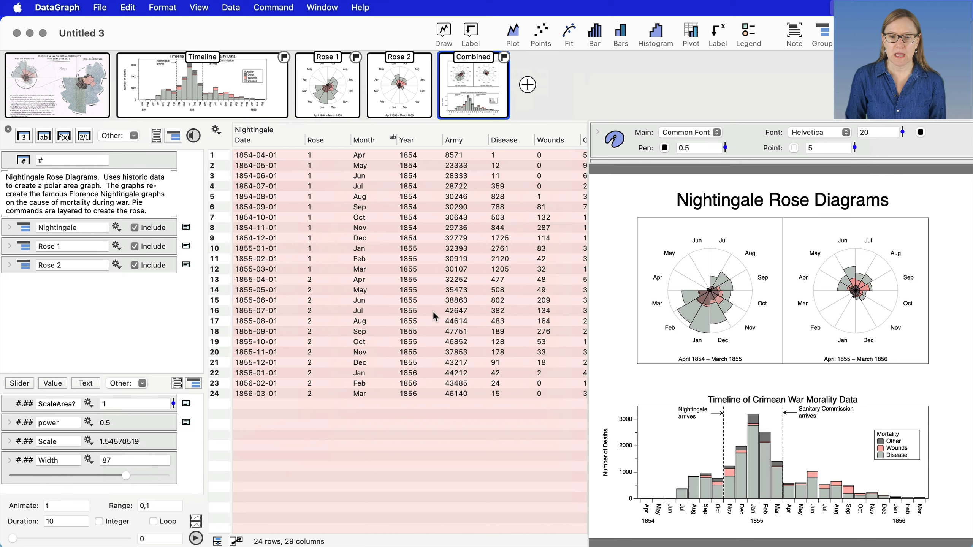
Examine the columns of the Nightingale and Rose 1 tables, and return to the start of the data
scroll(434, 316, right, 5)
scroll(434, 316, right, 10)
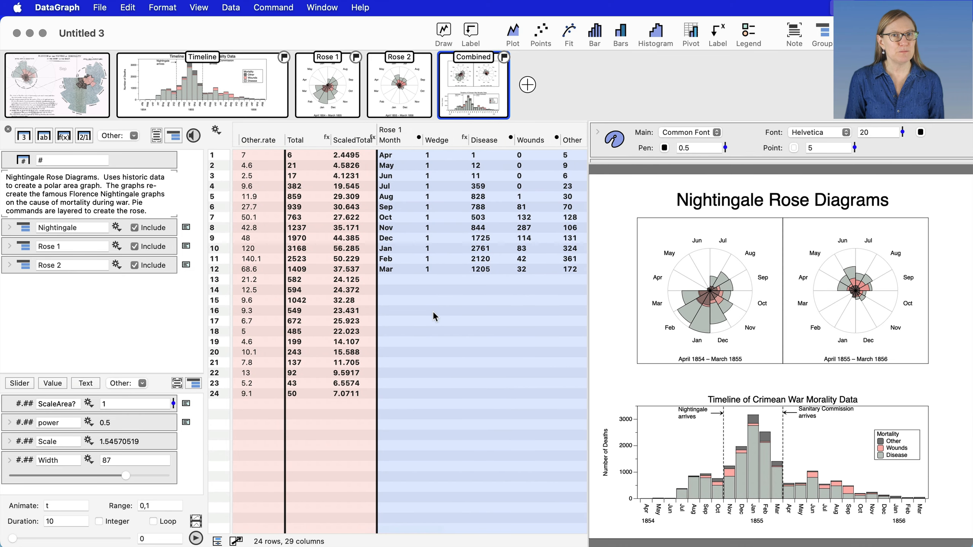
scroll(475, 330, right, 3)
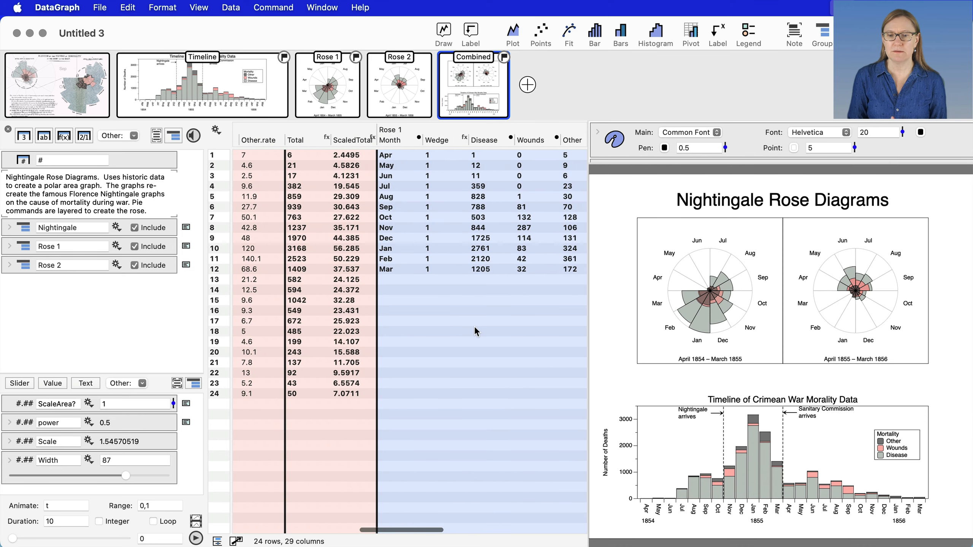
scroll(475, 328, right, 3)
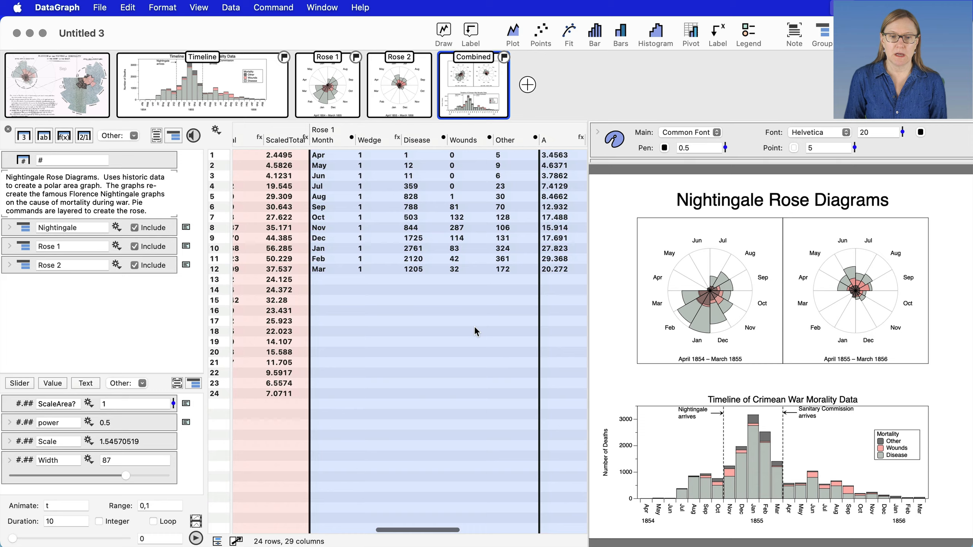
scroll(475, 328, left, 20)
scroll(485, 319, left, 3)
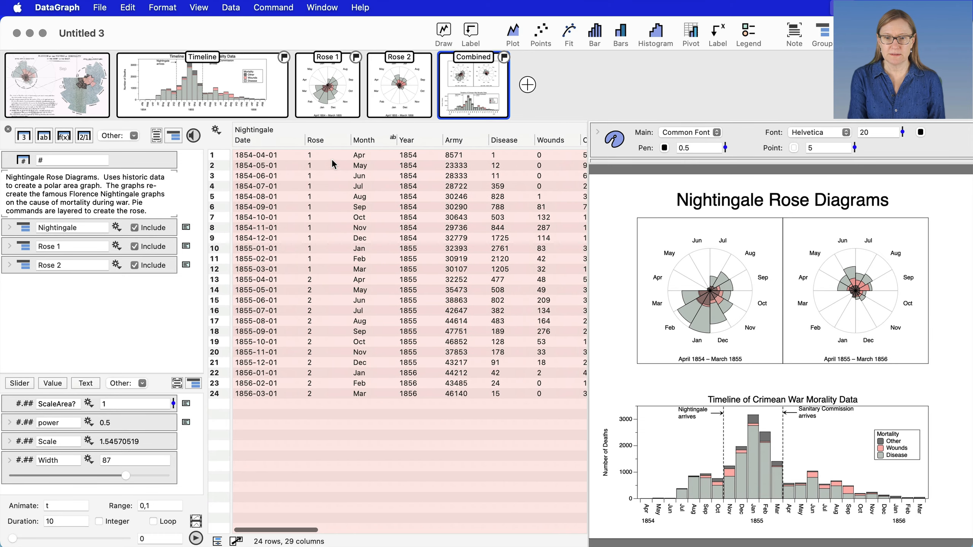
Examine the Nightingale table's columns, including Year, Disease, Wounds and Other, and continue on to the Rose 1 table
click(277, 157)
scroll(463, 176, right, 2)
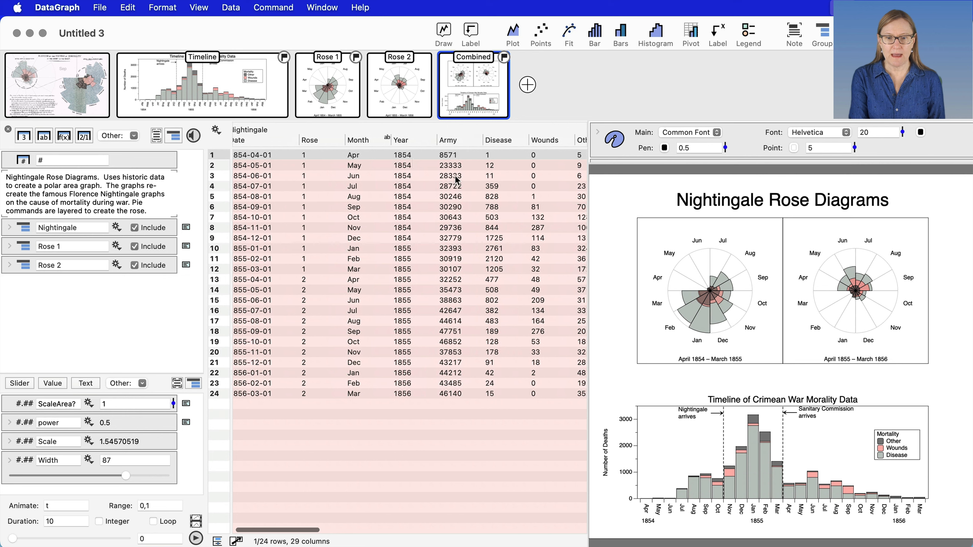
click(424, 146)
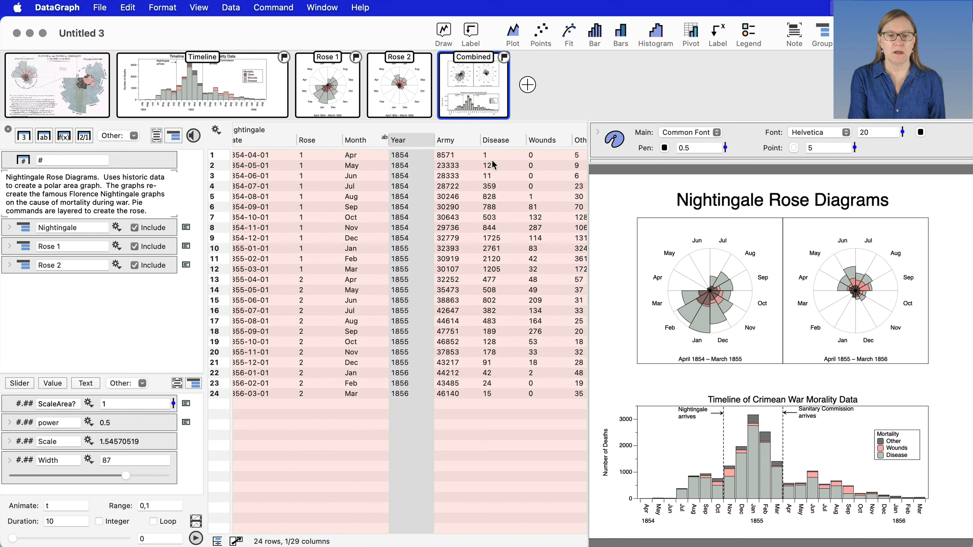
scroll(491, 161, right, 2)
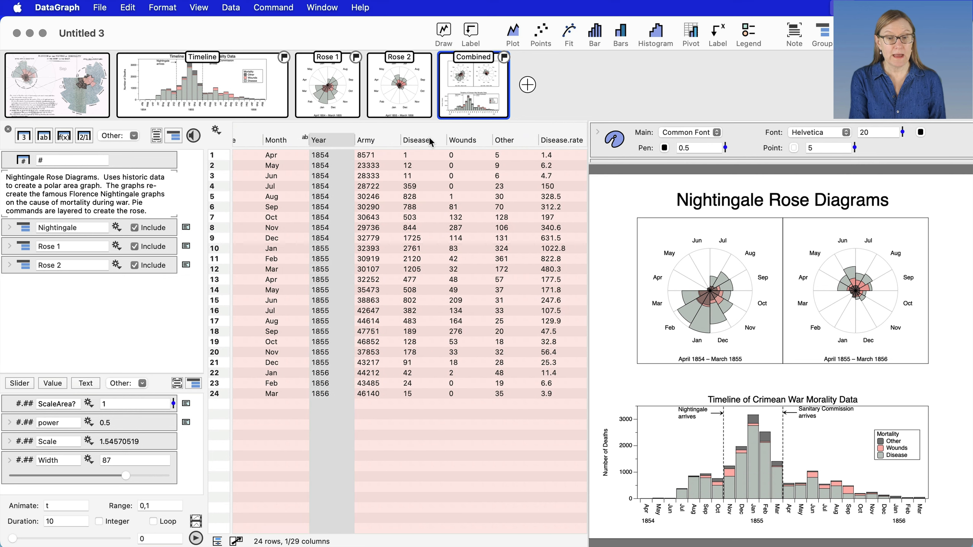
click(429, 139)
click(458, 141)
click(496, 141)
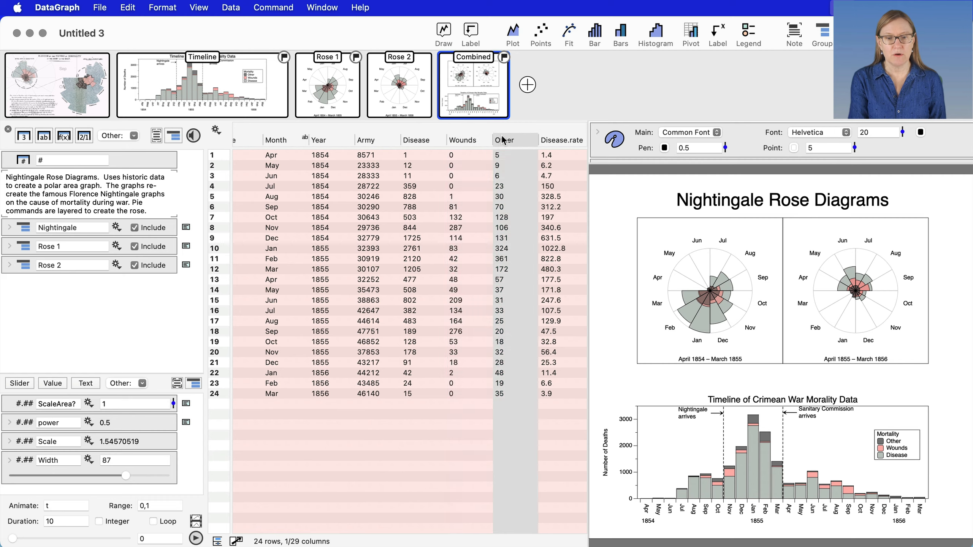
scroll(464, 211, right, 8)
scroll(465, 213, right, 3)
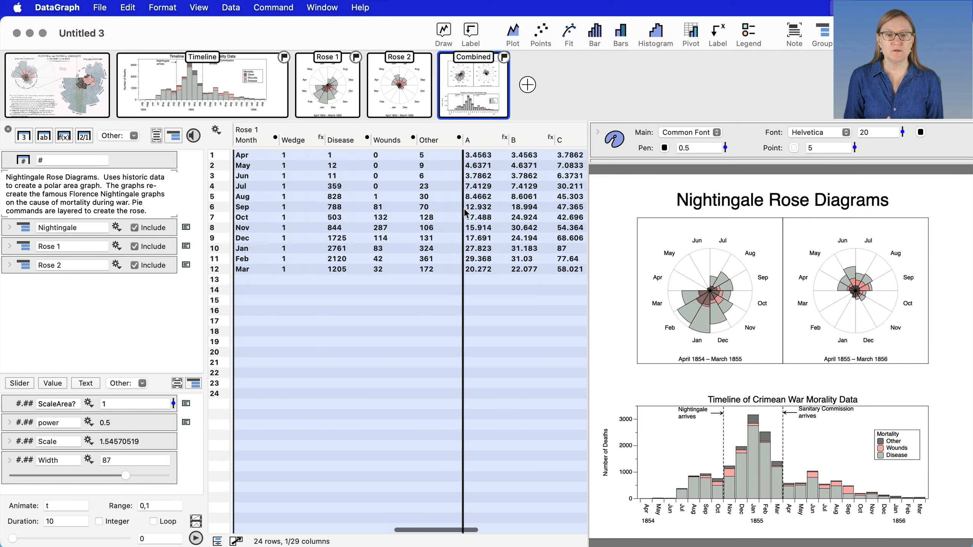
Stop including the Nightingale group in the data table, and compare the columns of the Rose 1 and Rose 2 tables
click(135, 228)
scroll(376, 233, right, 5)
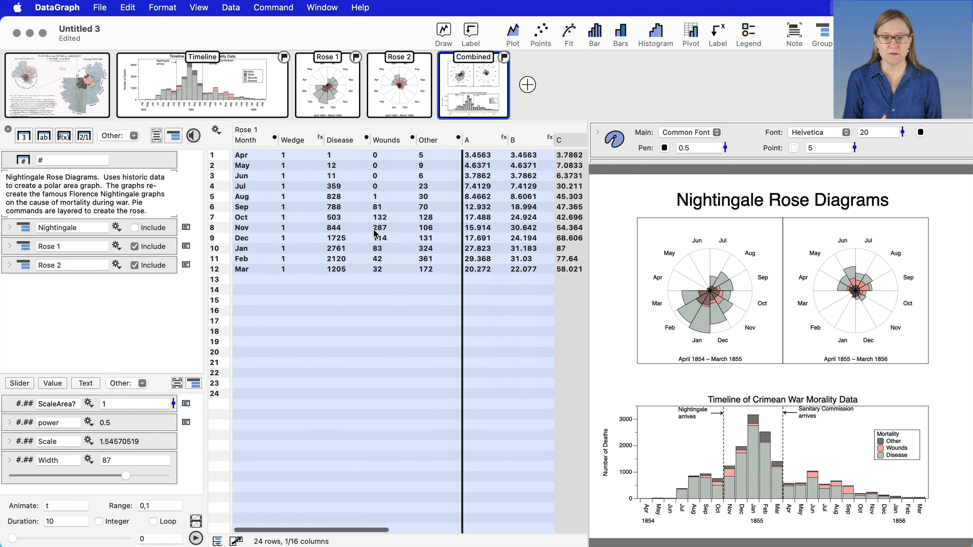
scroll(384, 229, right, 5)
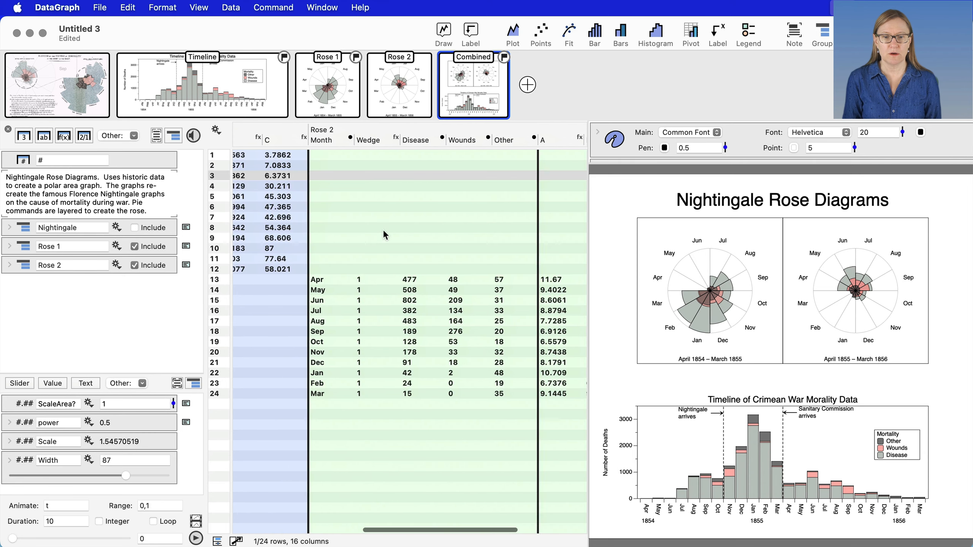
scroll(442, 322, left, 5)
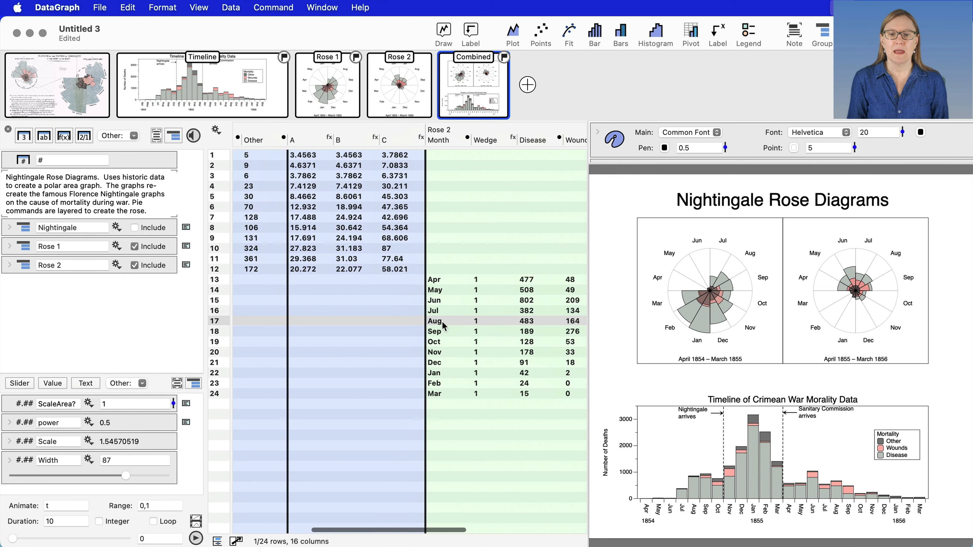
scroll(442, 323, left, 3)
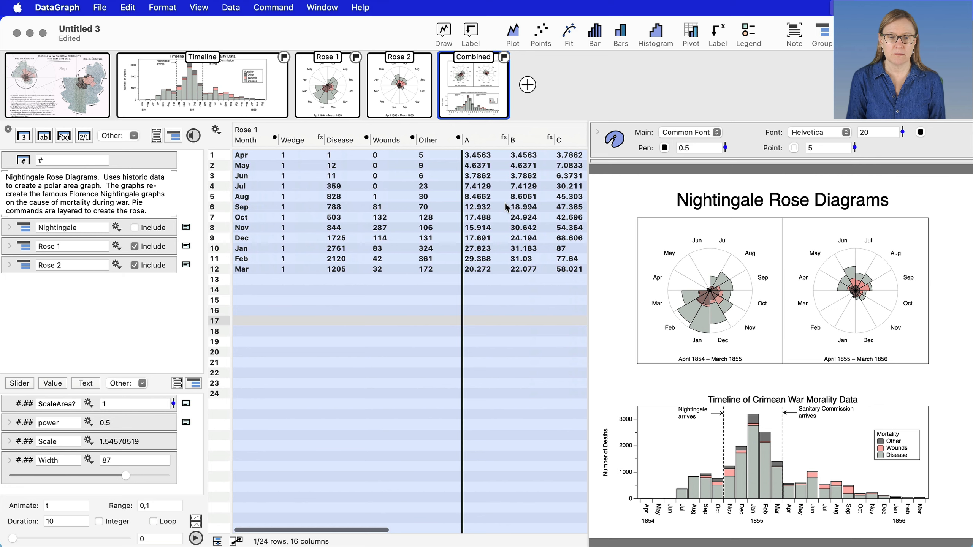
scroll(506, 208, right, 6)
scroll(501, 228, left, 4)
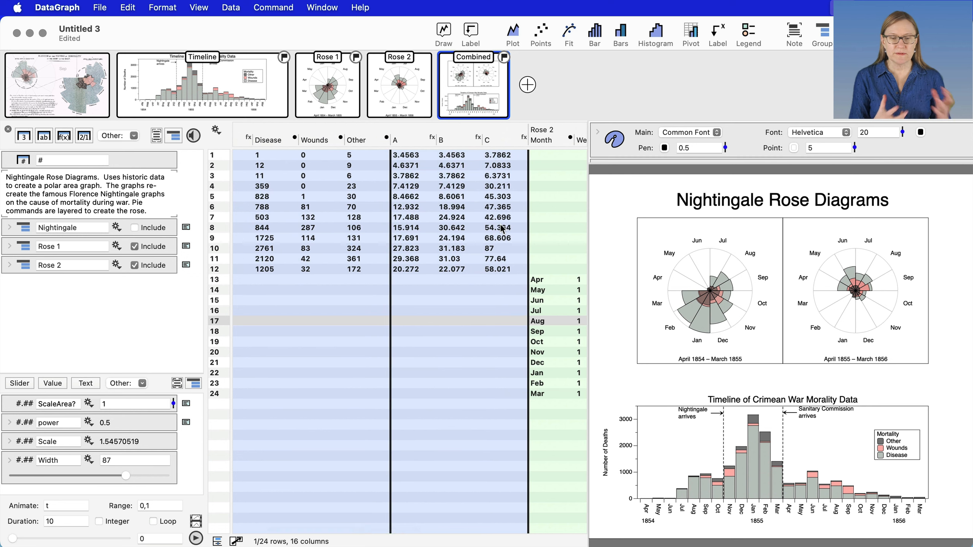
scroll(377, 252, left, 3)
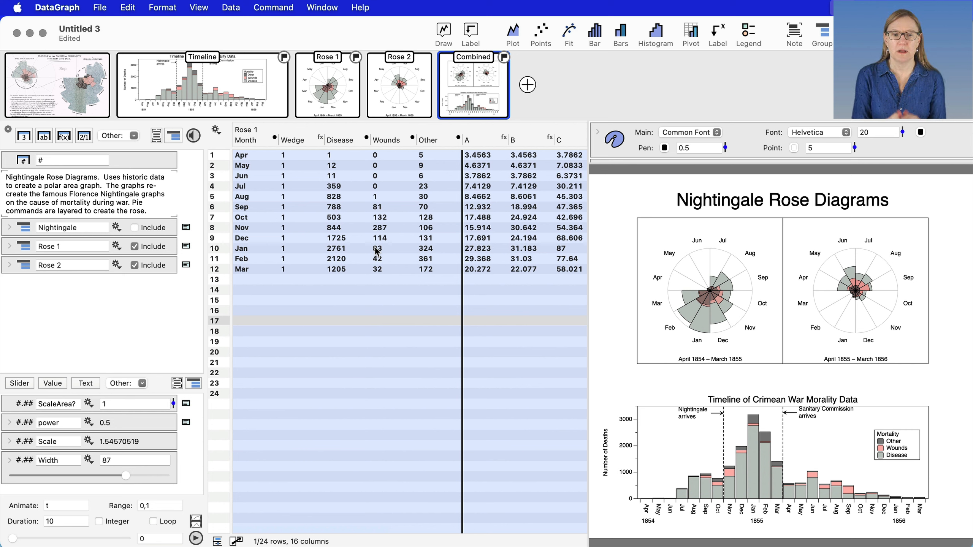
scroll(507, 237, right, 5)
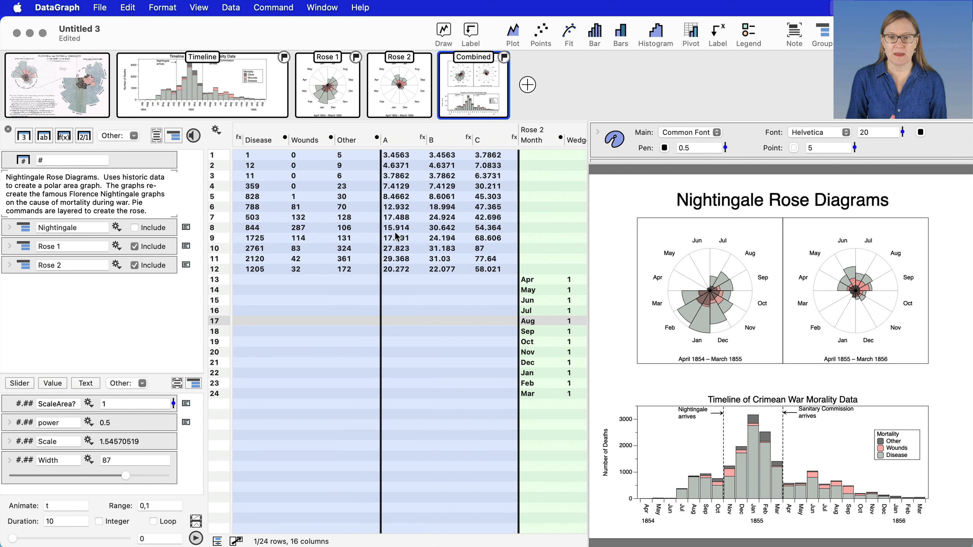
scroll(396, 236, left, 5)
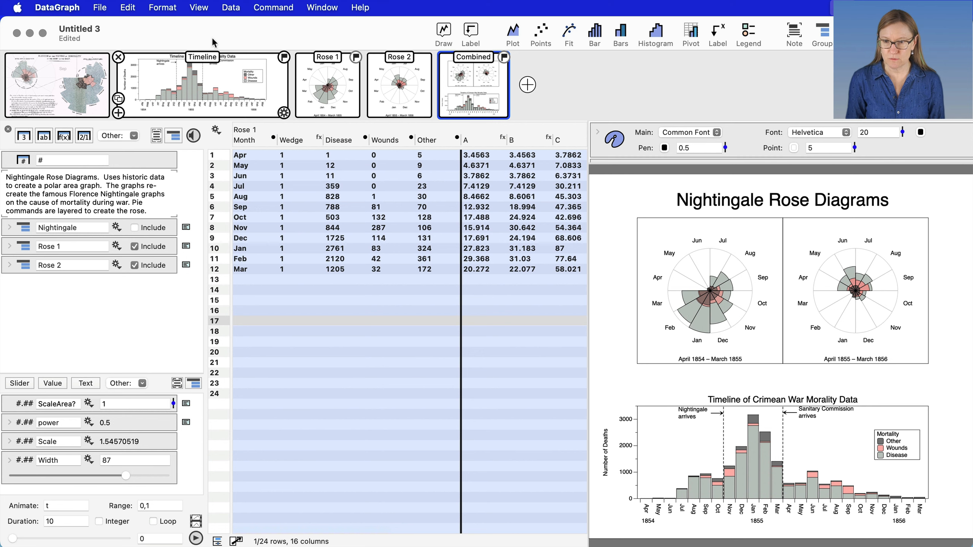
Swap the window layout and hide the data side panel
click(200, 9)
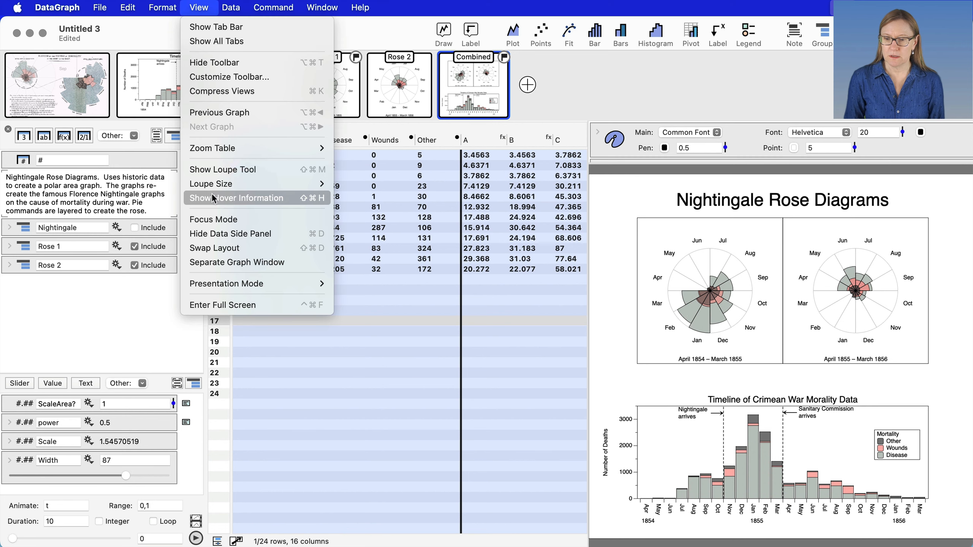
click(216, 248)
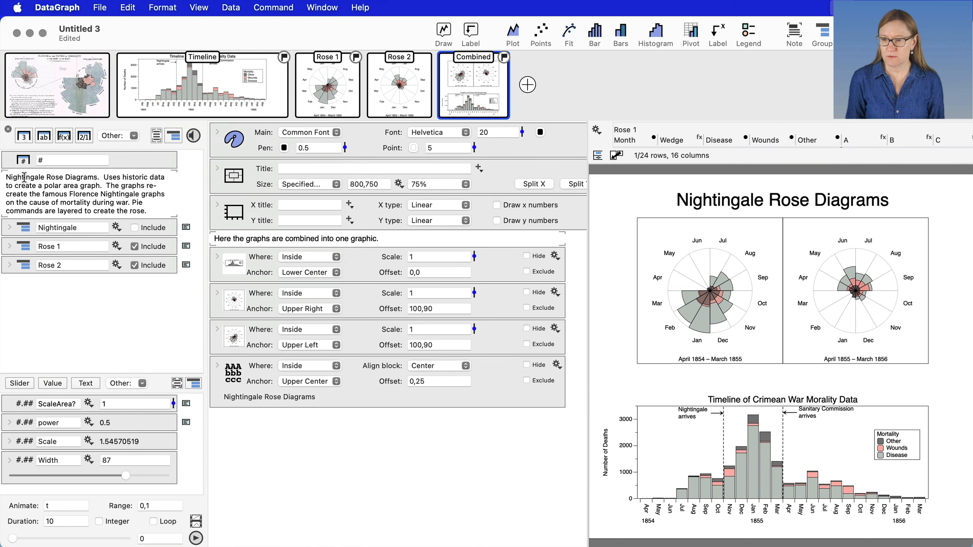
click(8, 129)
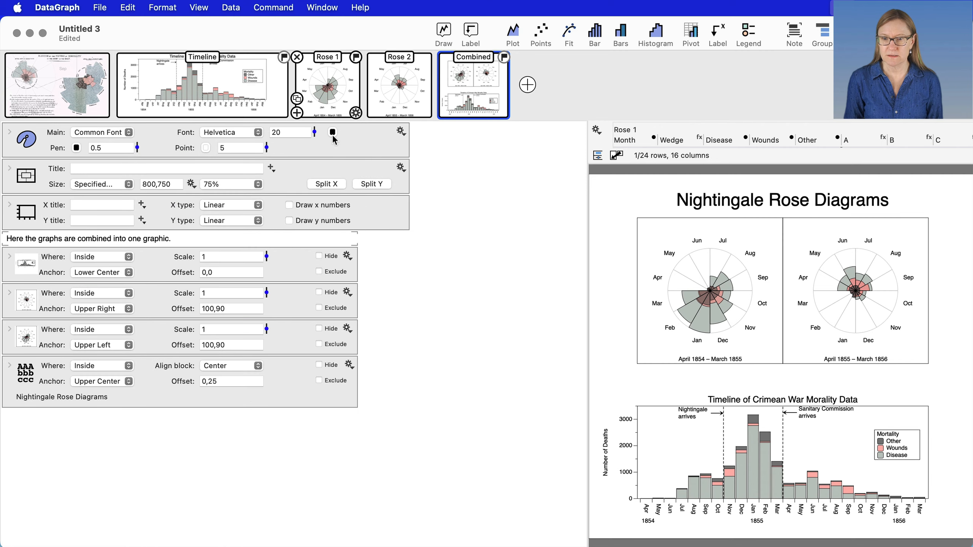
Open the Rose 1 graph, widen the graph area and review the settings of its layered Pie commands
click(332, 86)
drag(588, 288, 491, 282)
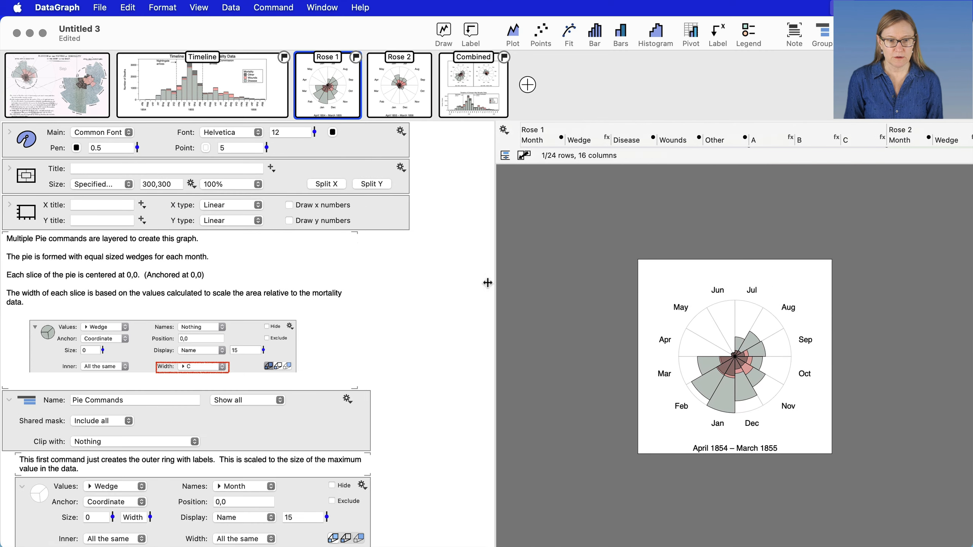
scroll(399, 341, down, 10)
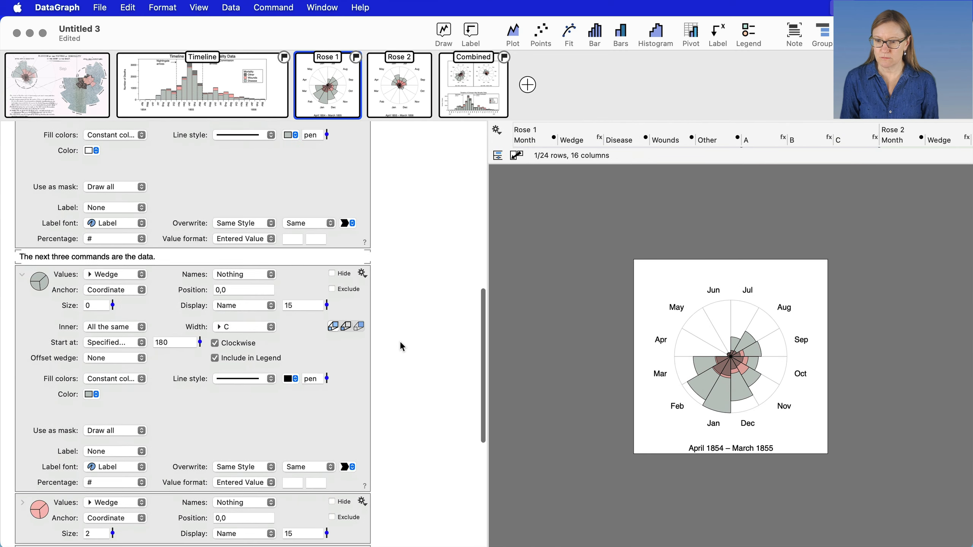
scroll(399, 340, down, 5)
scroll(400, 341, up, 10)
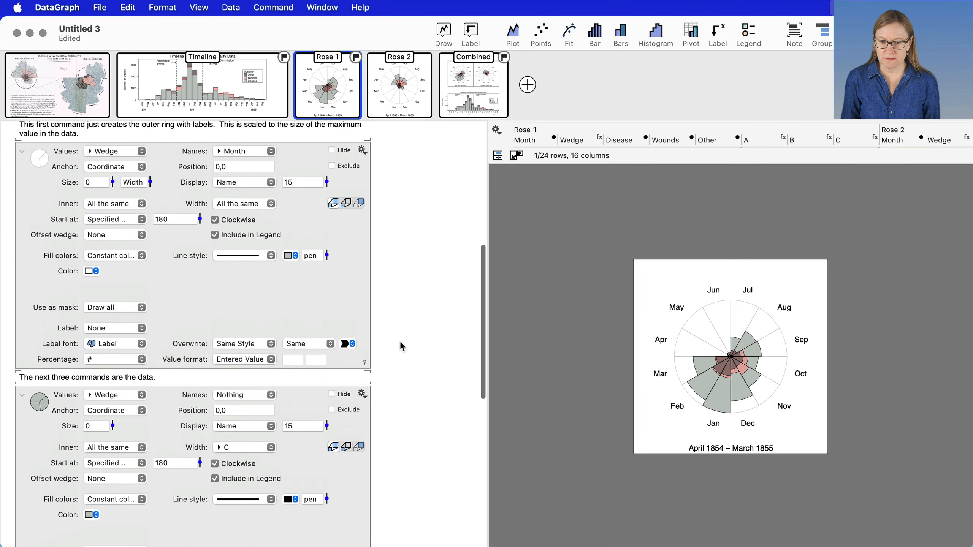
scroll(400, 341, up, 5)
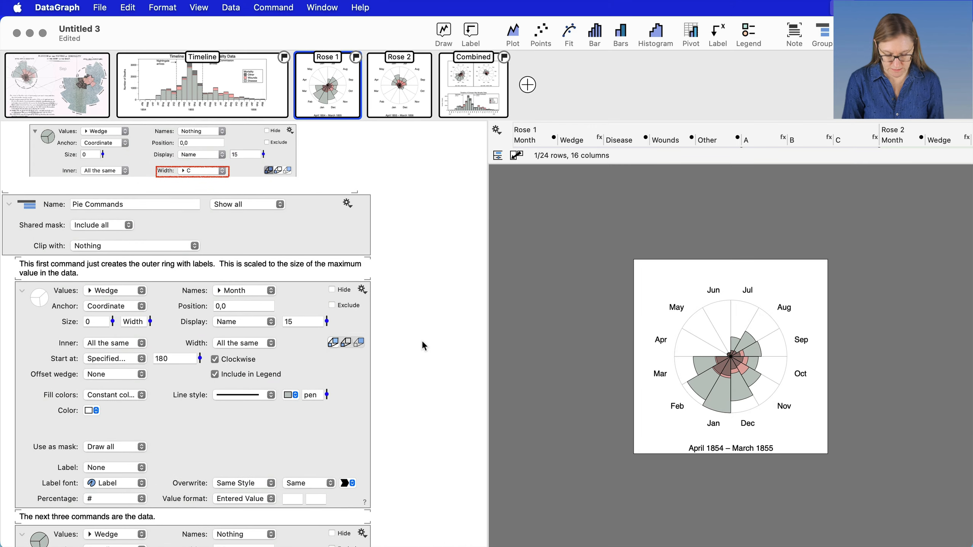
Collapse all commands of the Rose 1 graph at once, and clear the selection
click(422, 341)
key(super+a)
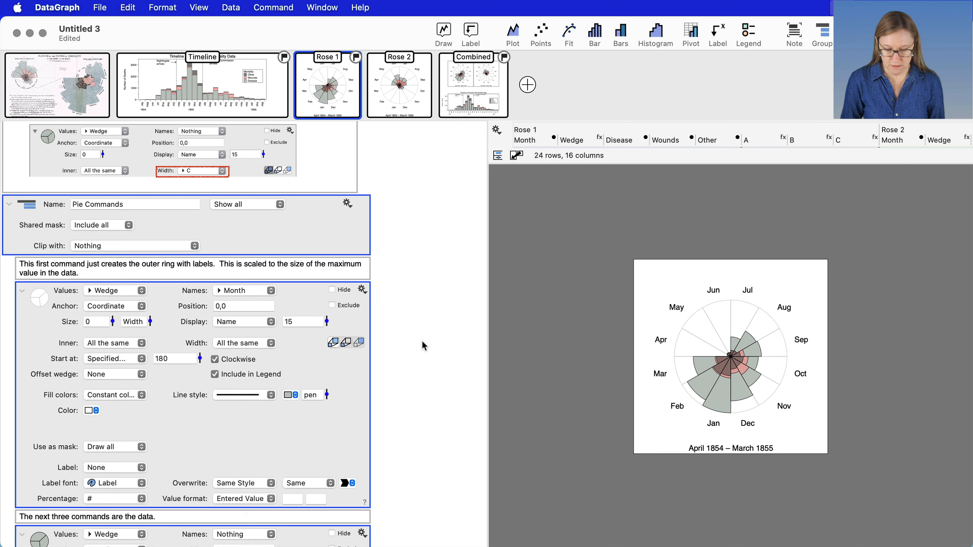
key(Left)
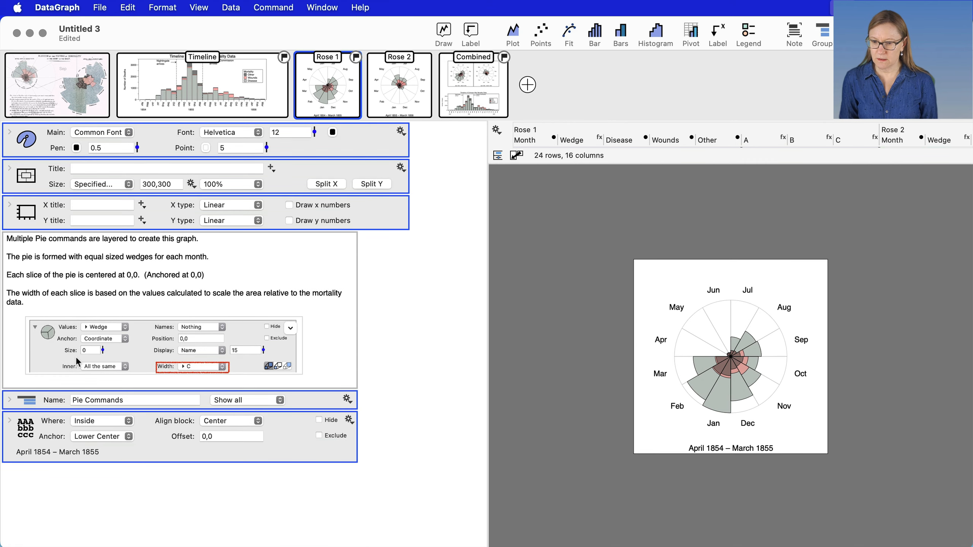
click(56, 380)
Expand the Pie Commands group and select the first Pie command, which draws the labelled outer ring
click(9, 401)
scroll(312, 391, down, 5)
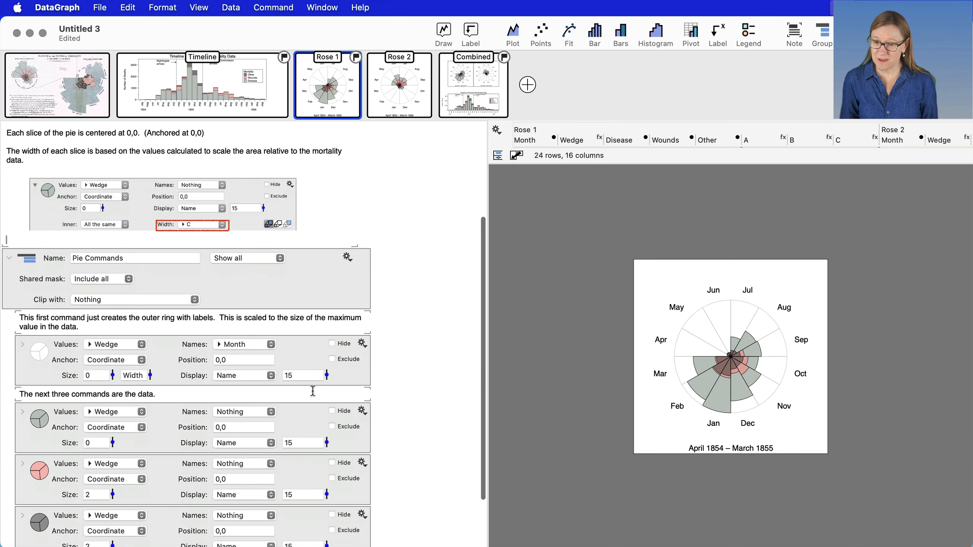
scroll(312, 391, down, 3)
click(55, 290)
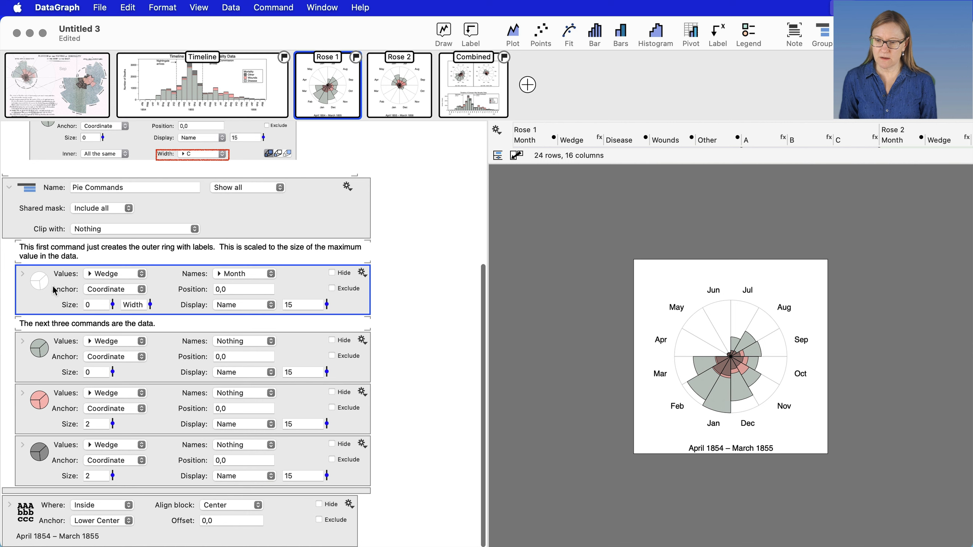
Hide the three data Pie commands, and show them again one at a time from the grey-green to the dark grey one
click(341, 446)
click(346, 395)
click(339, 343)
click(339, 343)
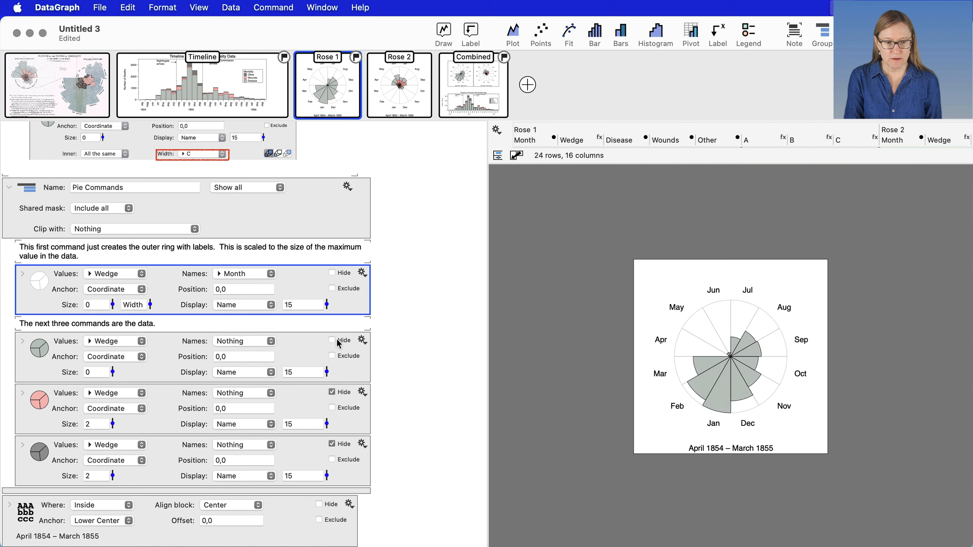
click(340, 395)
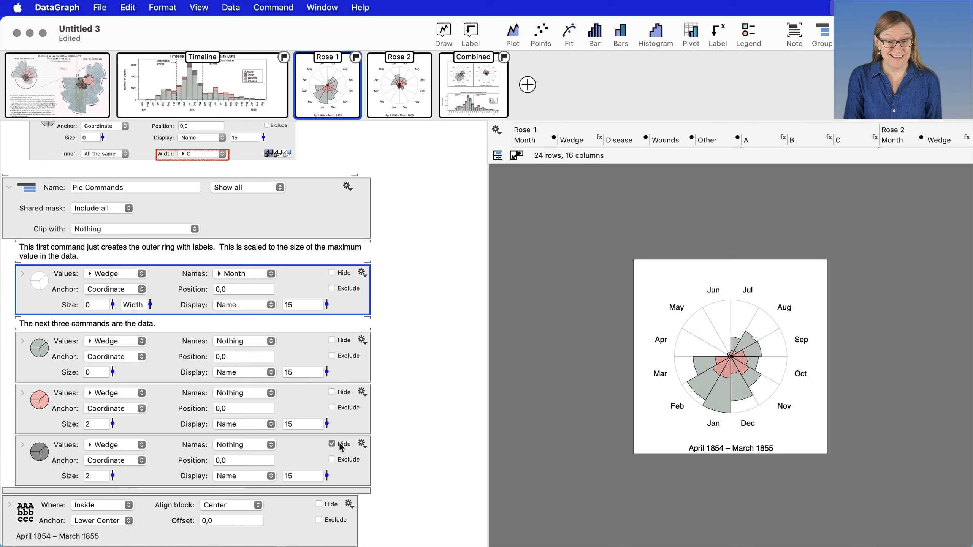
click(341, 446)
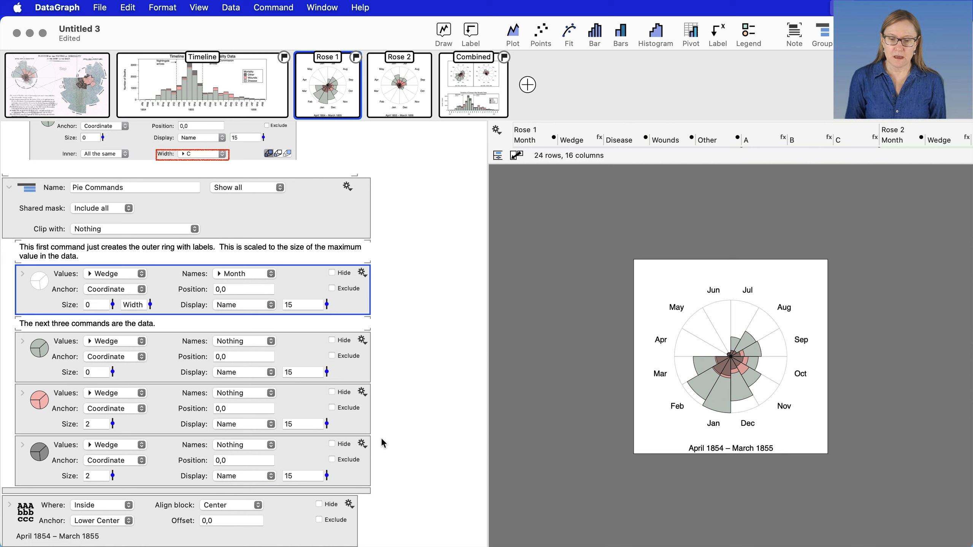
Hide and reshow the grey-green Pie command, hide the pink and dark grey ones, and restore them in layer order
click(342, 344)
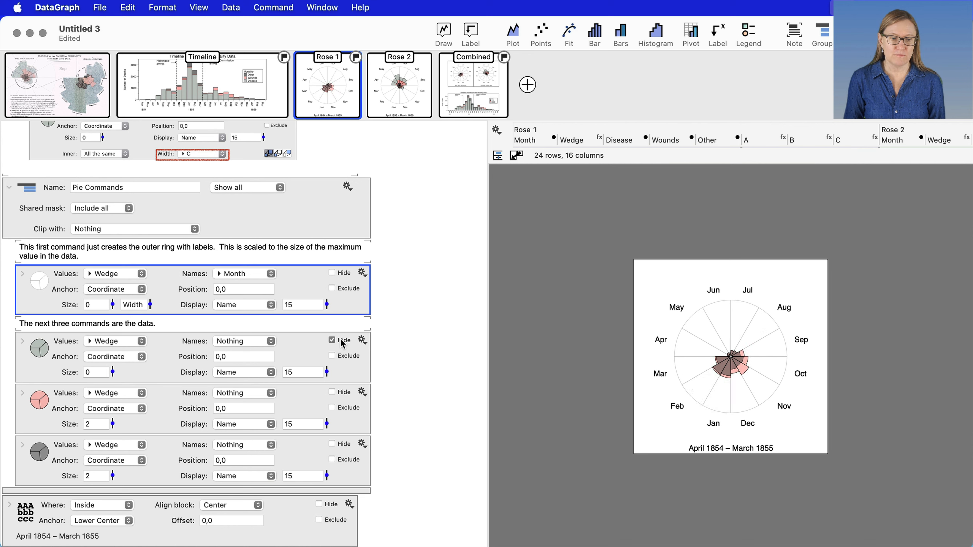
click(342, 343)
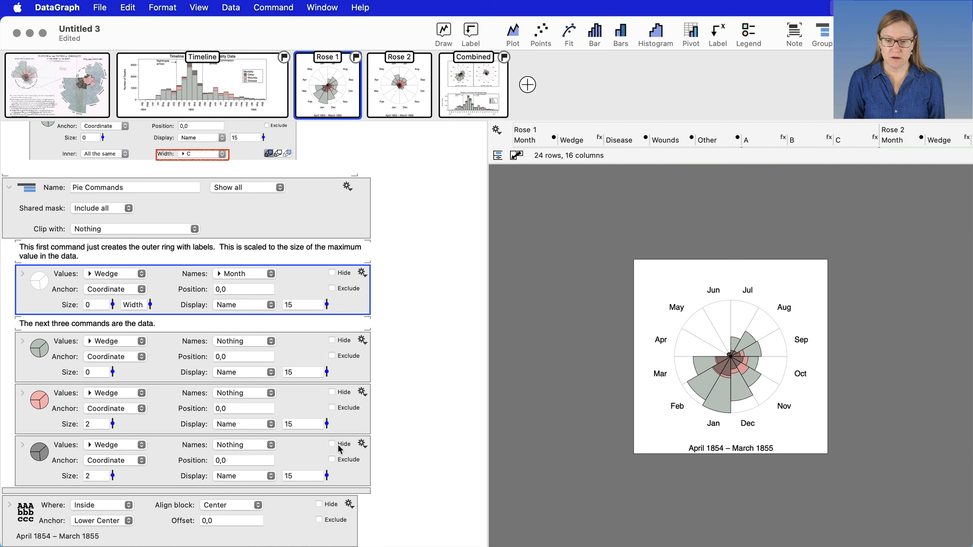
click(339, 447)
click(336, 393)
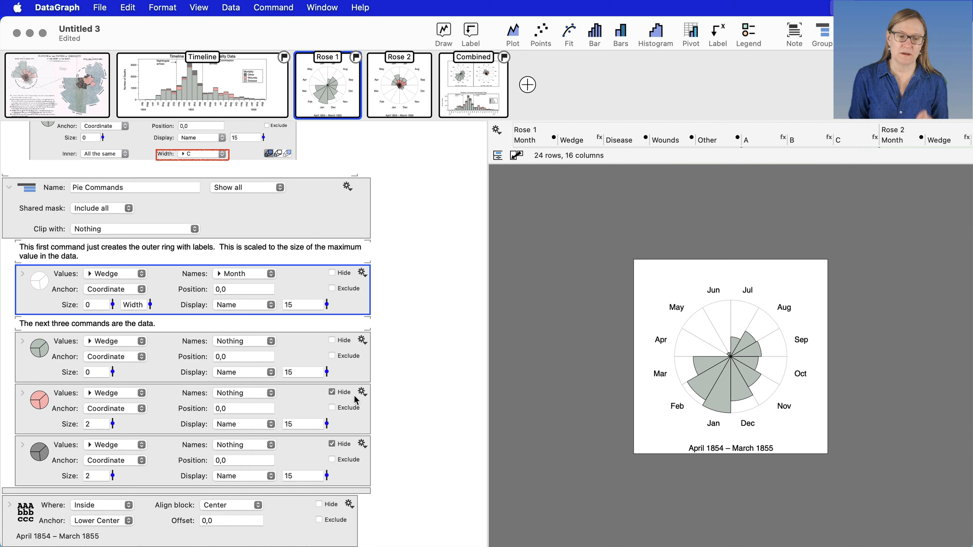
click(343, 394)
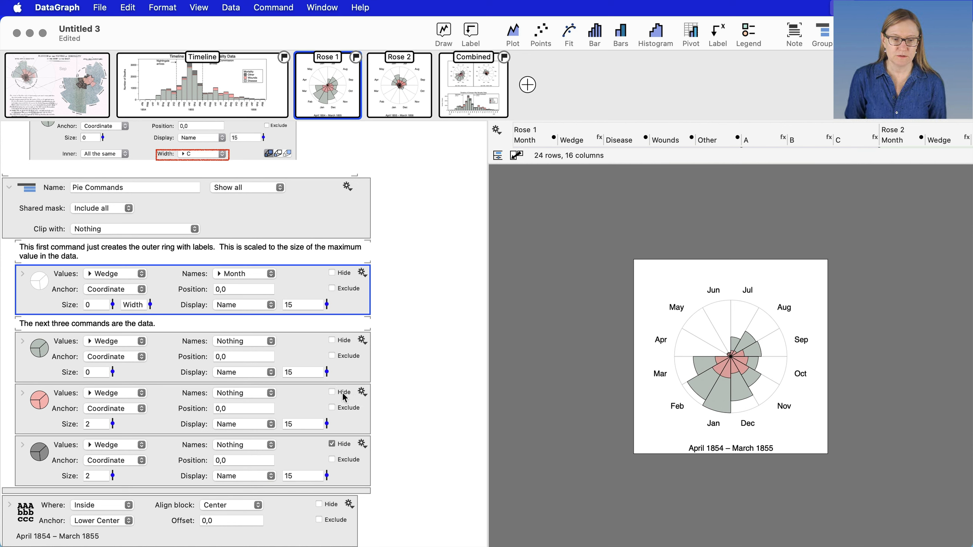
click(337, 446)
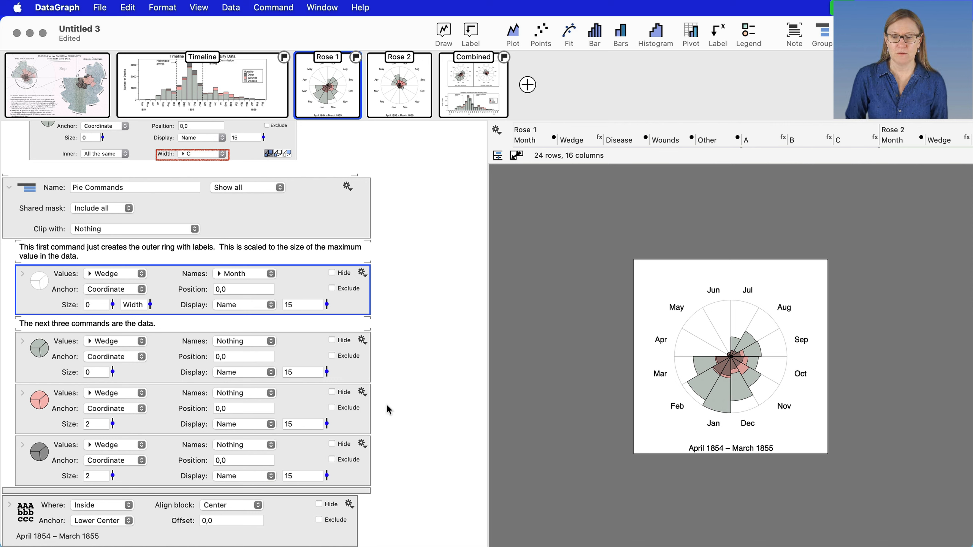
Collapse the Pie Commands group and enlarge the data table above the graph to show Rose 1 columns A, B and C
scroll(272, 409, down, 1)
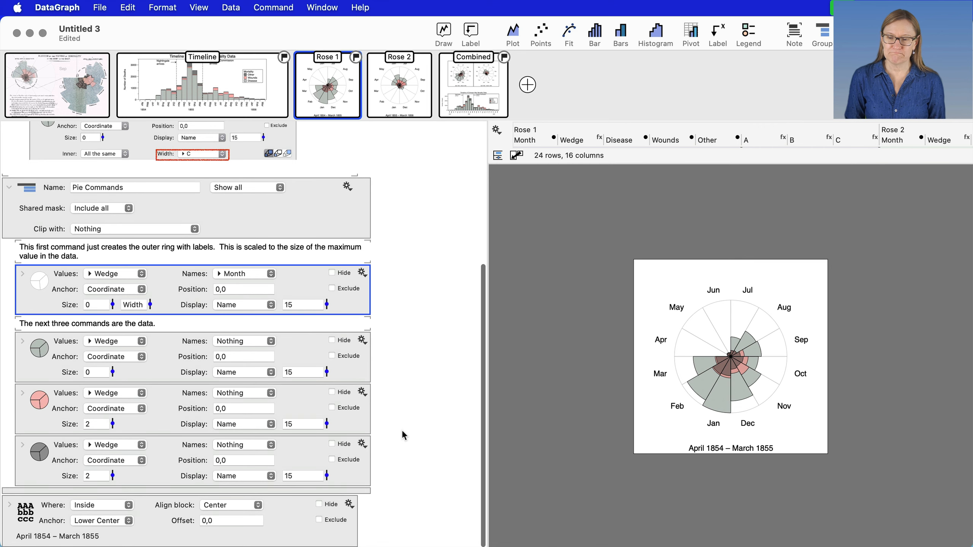
click(9, 188)
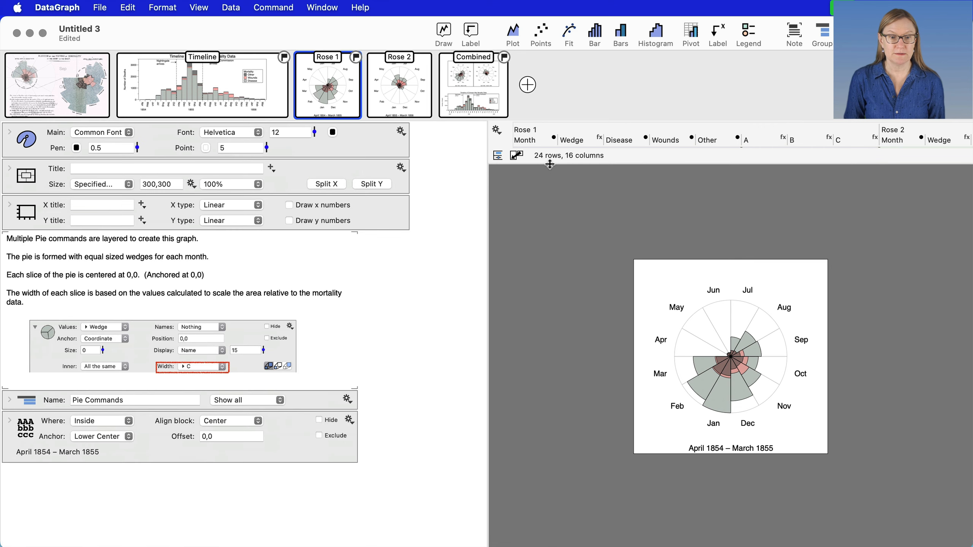
drag(551, 164, 581, 368)
scroll(701, 255, right, 2)
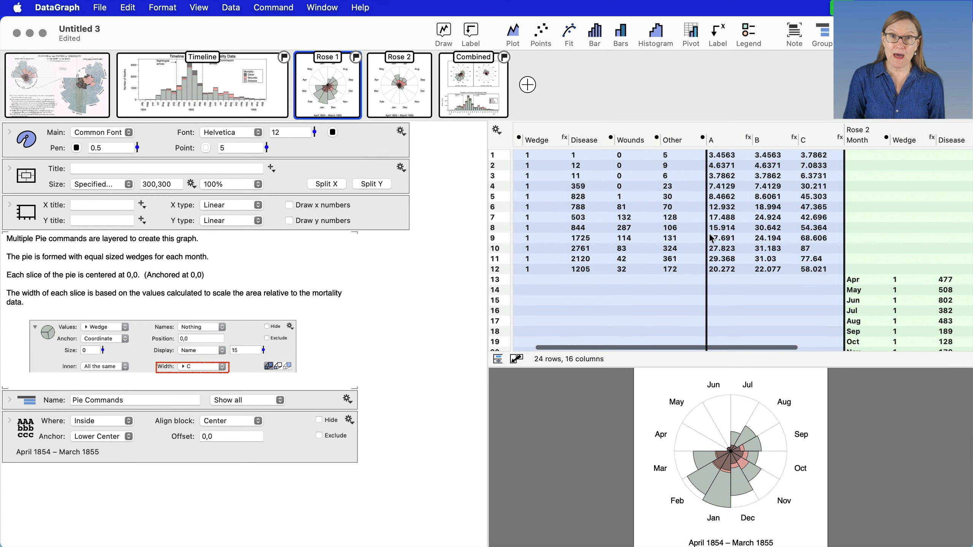
Select column A in the Rose 1 data and shrink the data table to give the graph more room
click(745, 144)
scroll(747, 149, left, 1)
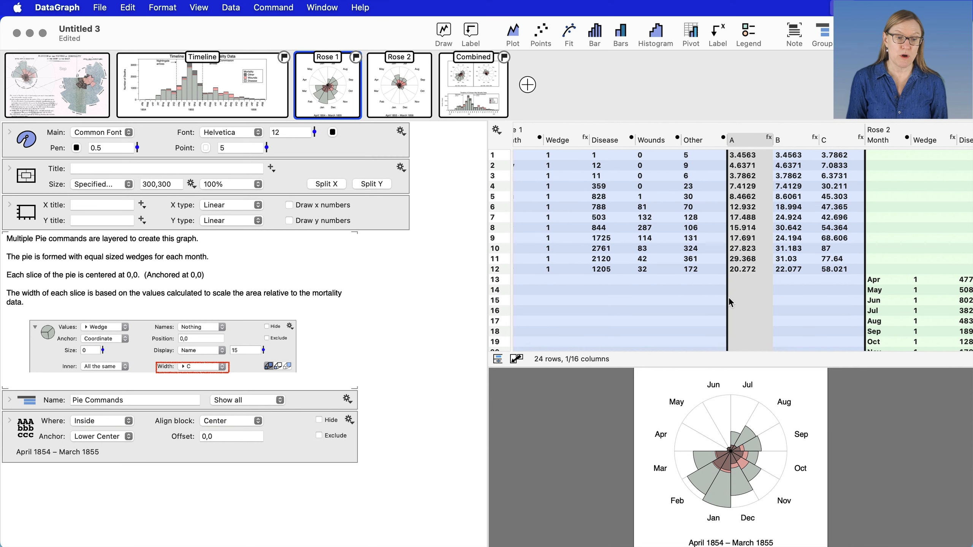
drag(706, 367, 698, 252)
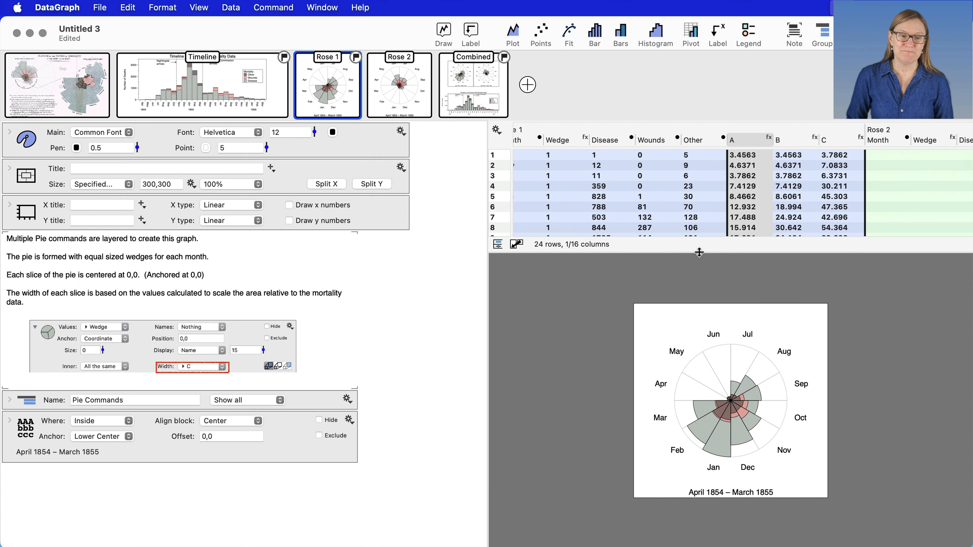
Open the Combined graph, collapse the data table to show the whole graphic, and select its embedded Timeline command
click(484, 100)
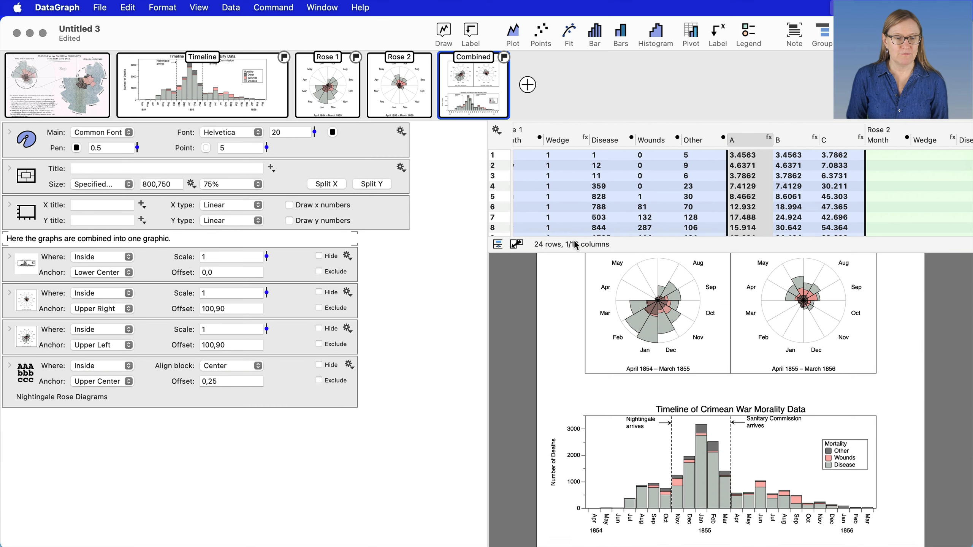
drag(574, 247, 571, 163)
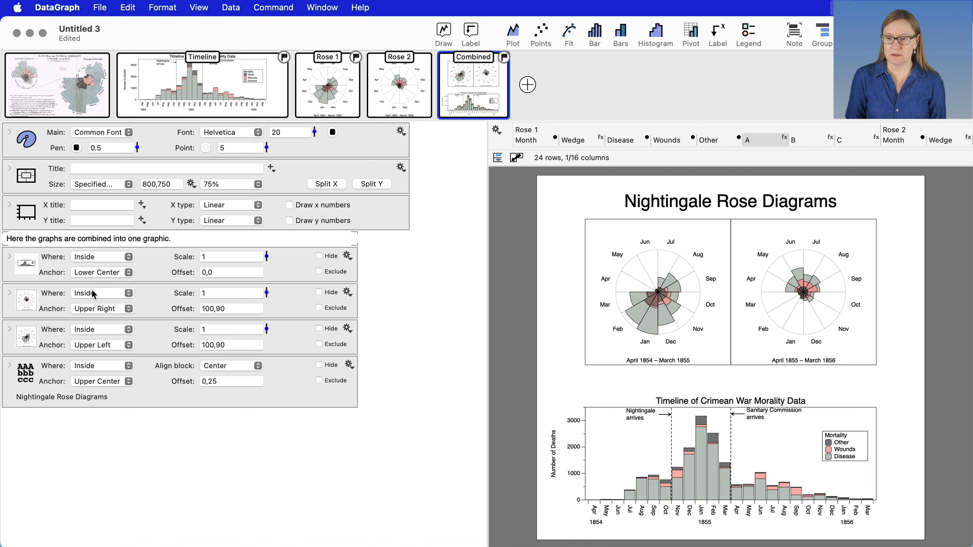
click(35, 272)
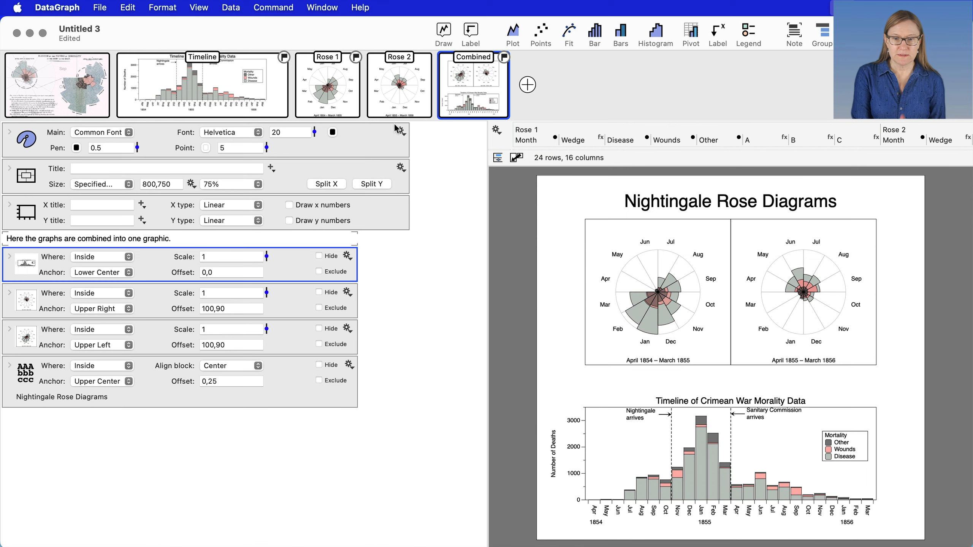
Add a new blank graph and insert the Rose 1 and Rose 2 graphs into it
click(334, 91)
click(393, 88)
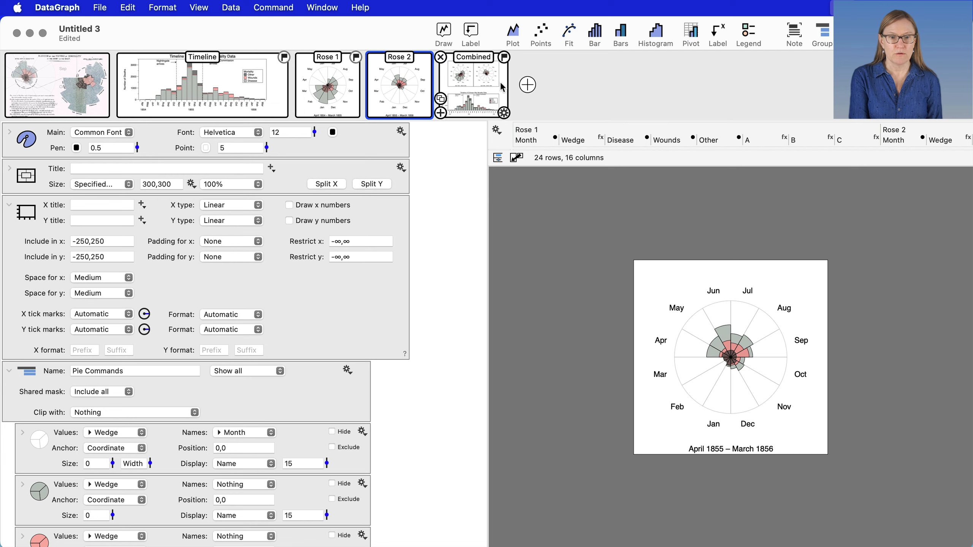
click(528, 85)
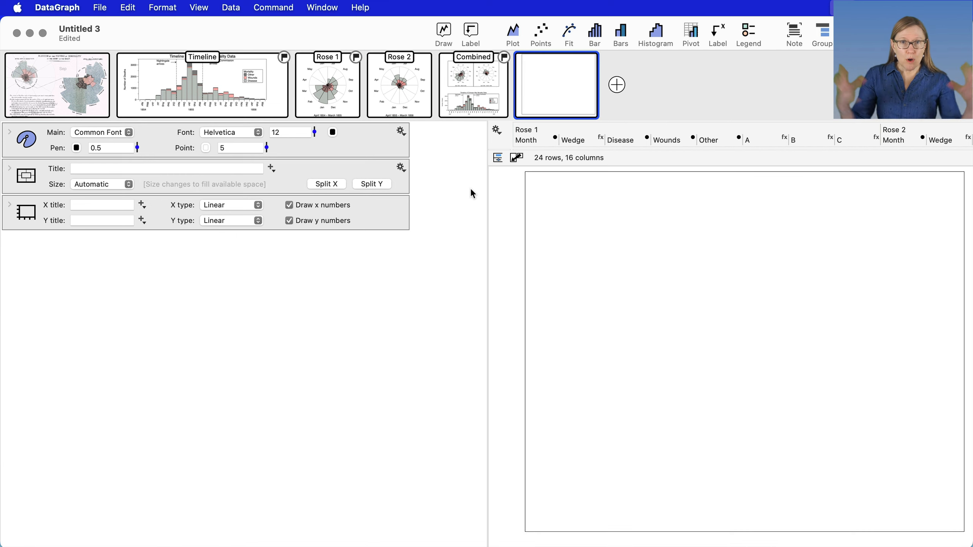
mouse_move(539, 65)
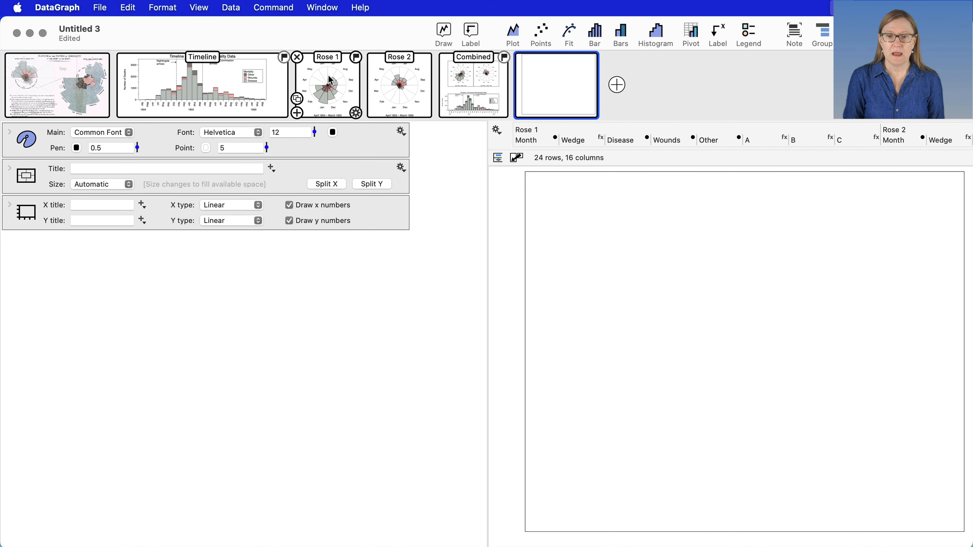
drag(330, 83, 326, 288)
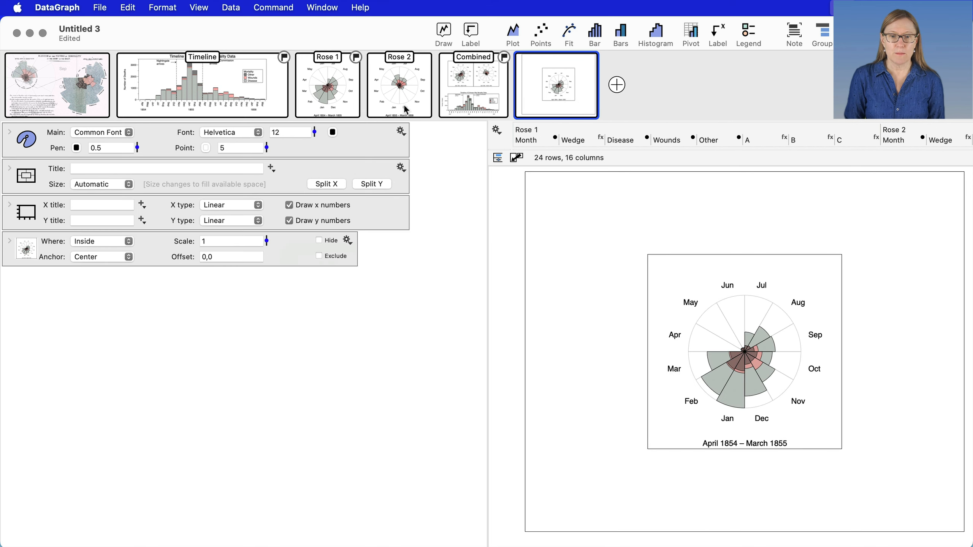
drag(394, 94, 350, 357)
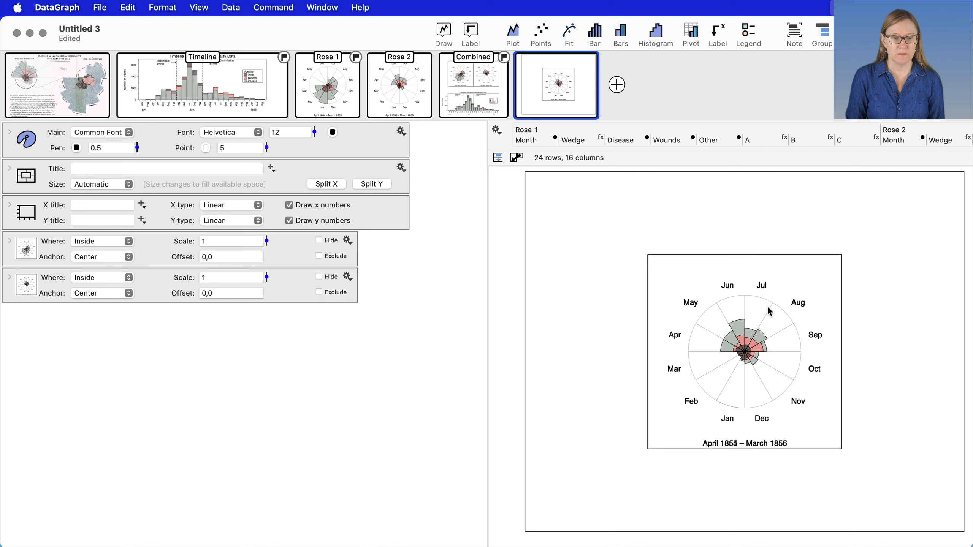
Place the embedded roses side by side, with Rose 1 offset about -163,20 and Rose 2 about 153,23
drag(741, 337, 868, 328)
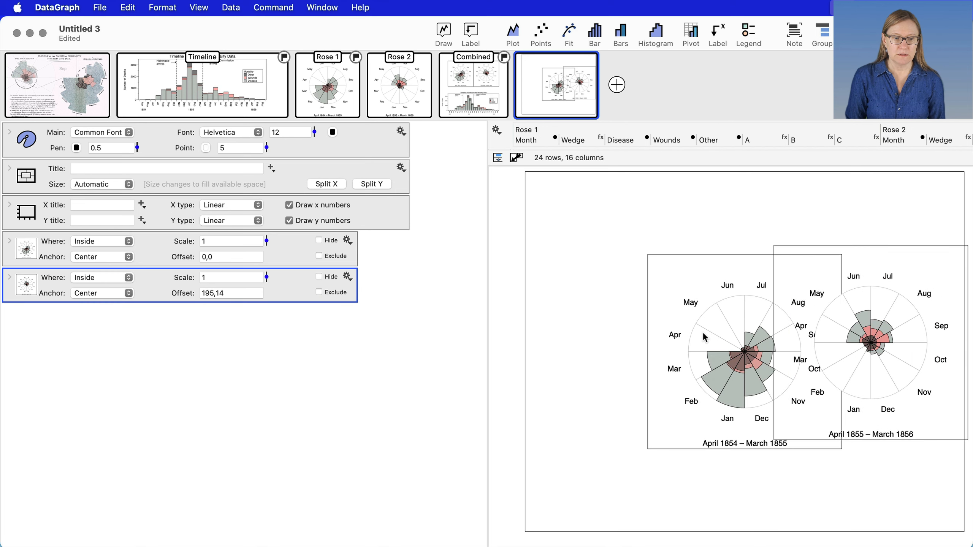
drag(703, 336, 618, 329)
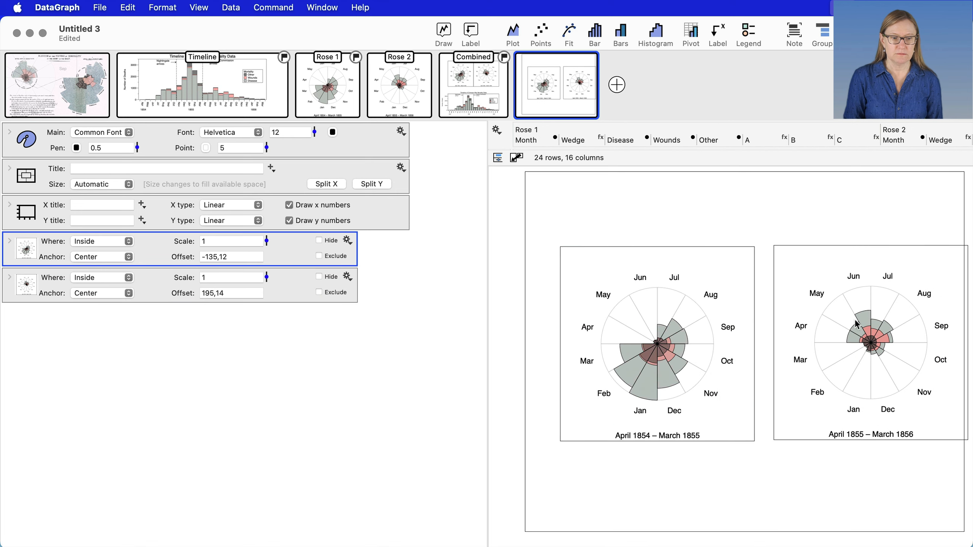
drag(857, 324, 829, 318)
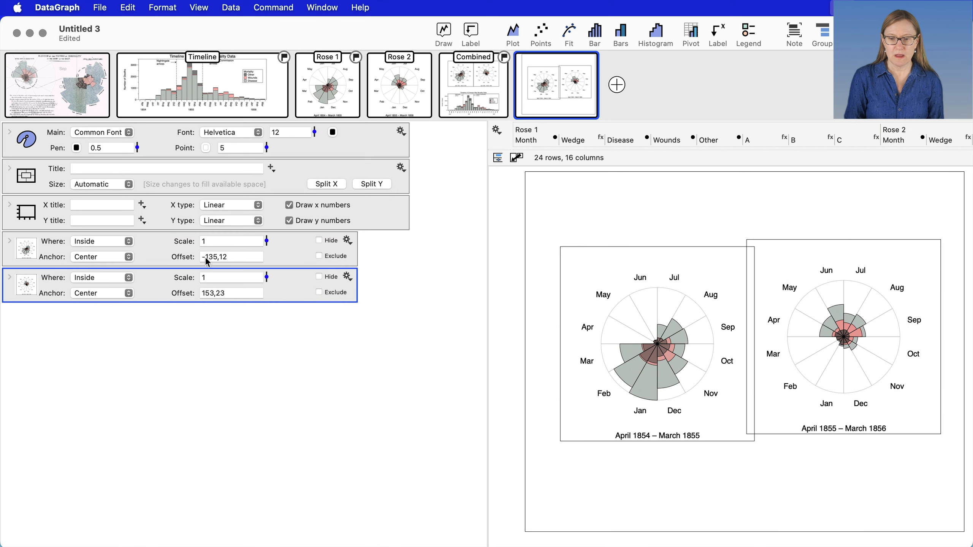
click(100, 260)
click(99, 257)
mouse_move(679, 353)
mouse_down()
mouse_move(662, 327)
mouse_move(660, 349)
mouse_up()
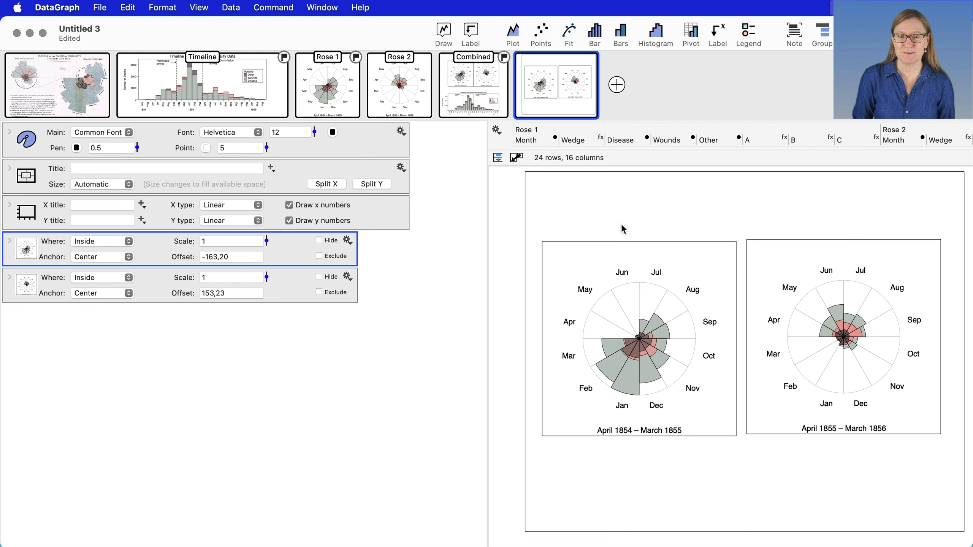
Delete the newly added graph that holds the two embedded roses
mouse_move(555, 71)
click(518, 57)
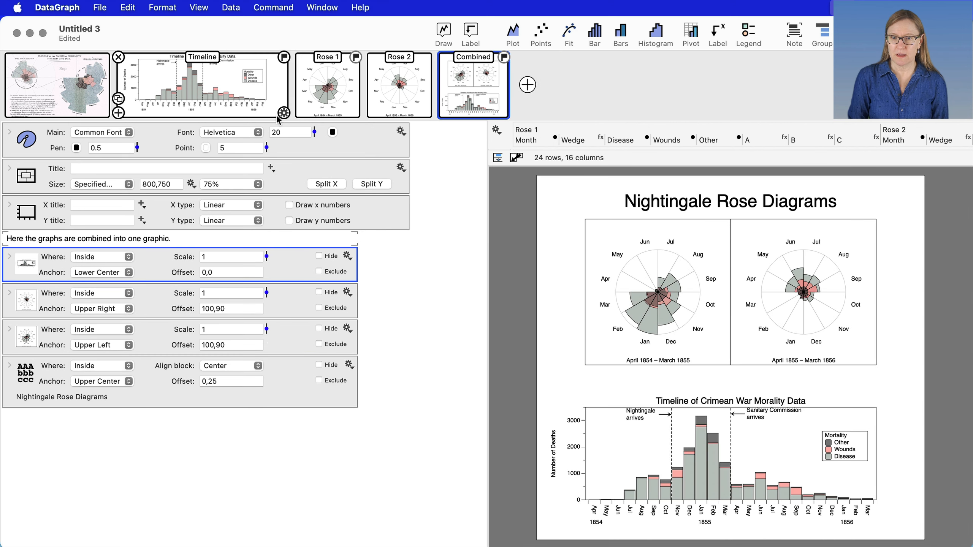
Move the Untitled 3 window aside and bring the Example files window to the front
click(321, 7)
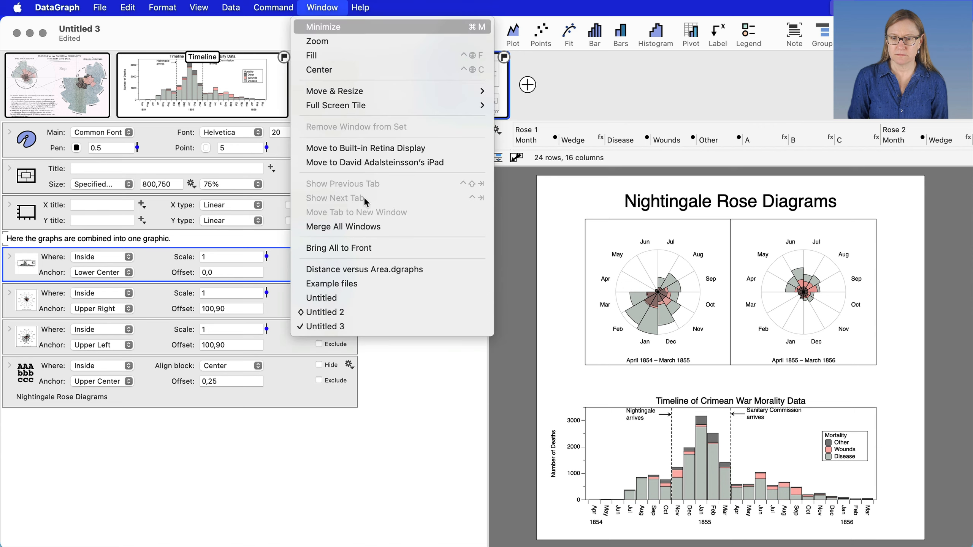
click(381, 388)
drag(134, 22, 211, 22)
click(322, 8)
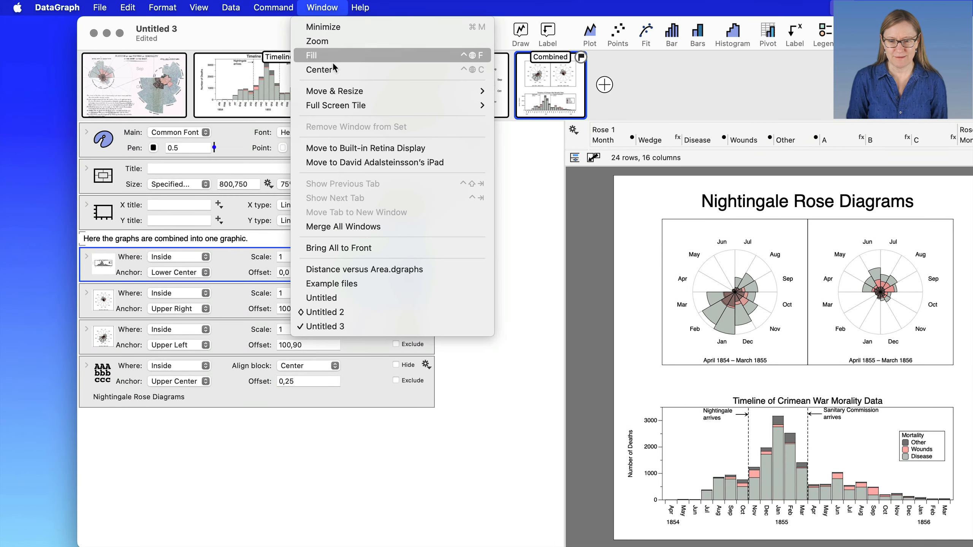
click(196, 245)
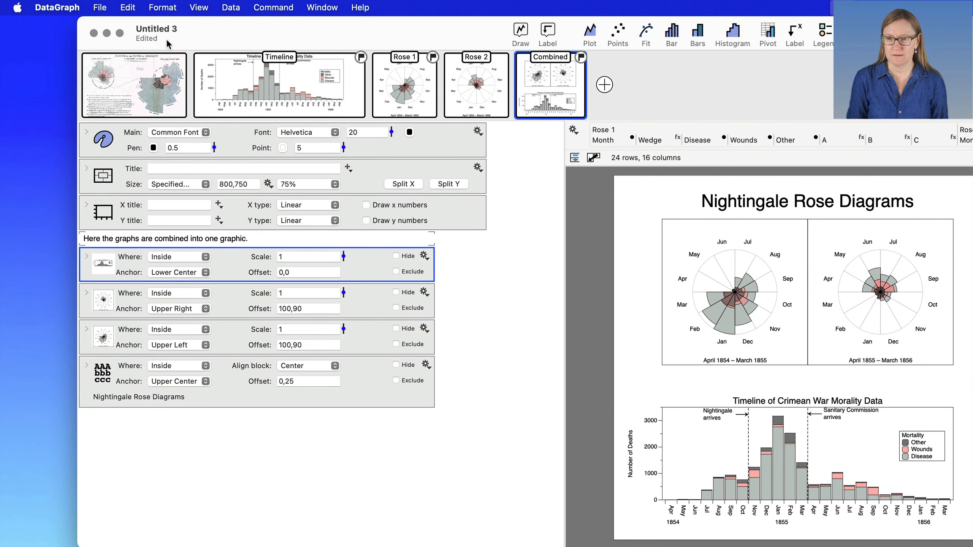
click(321, 8)
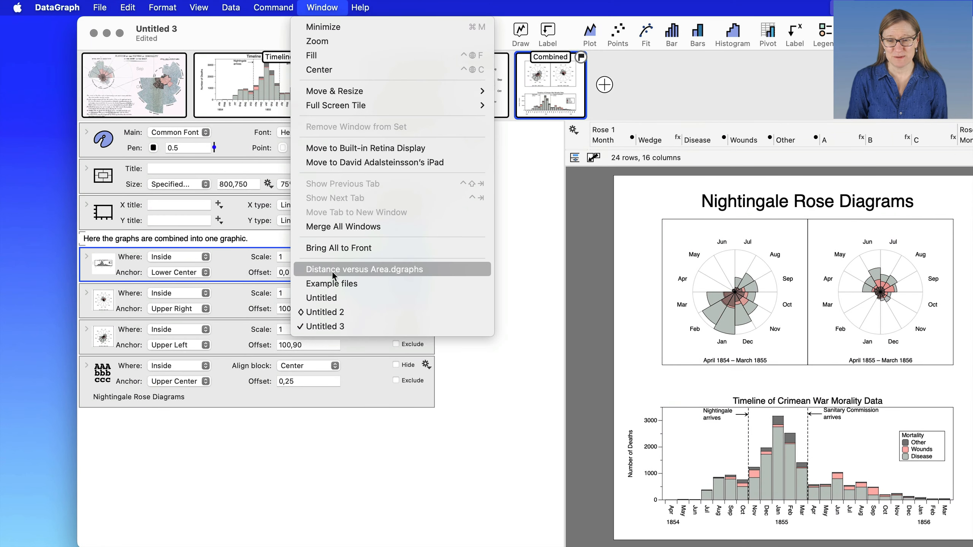
mouse_move(279, 12)
mouse_move(340, 13)
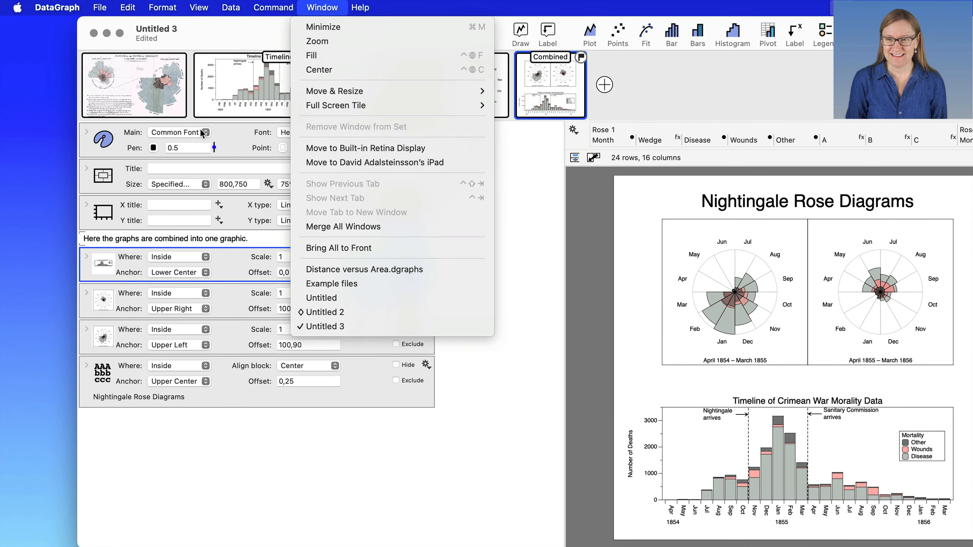
click(219, 116)
click(322, 8)
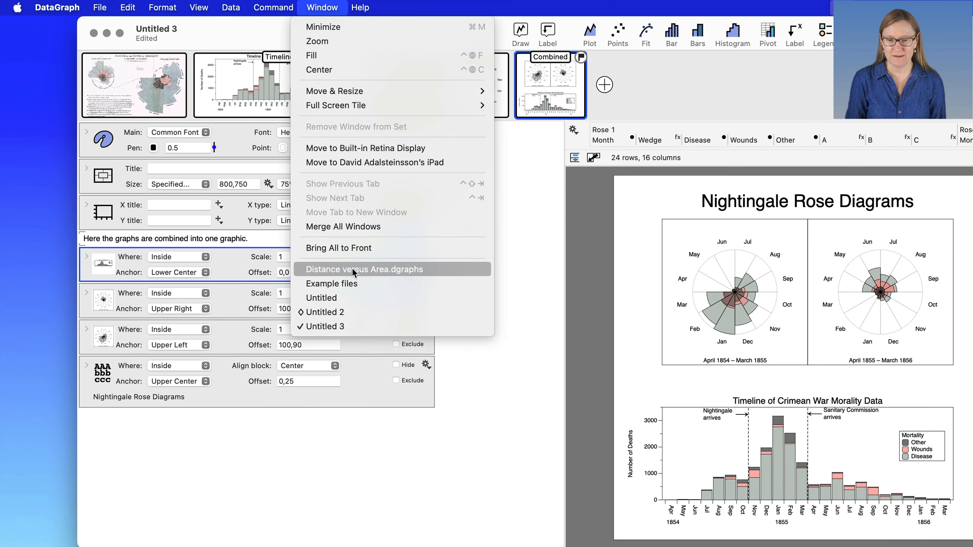
click(332, 283)
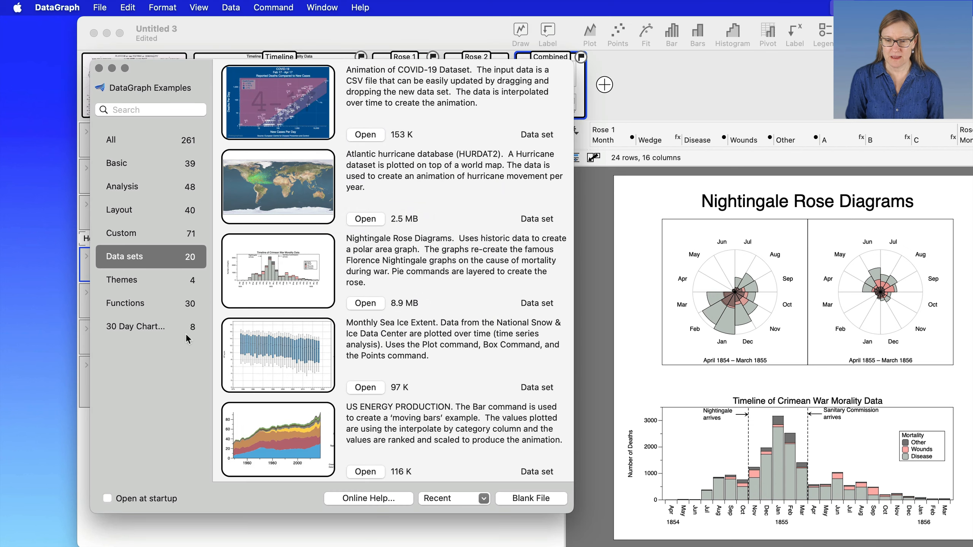
Open the Day 6: Comparisons Florence Nightingale example from the 30 Day Chart category
click(150, 308)
click(149, 326)
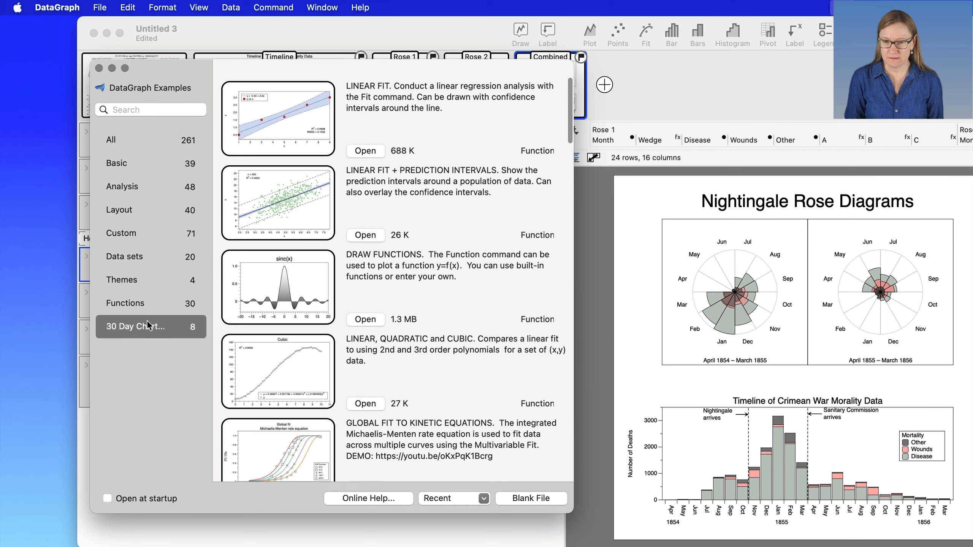
scroll(284, 309, down, 3)
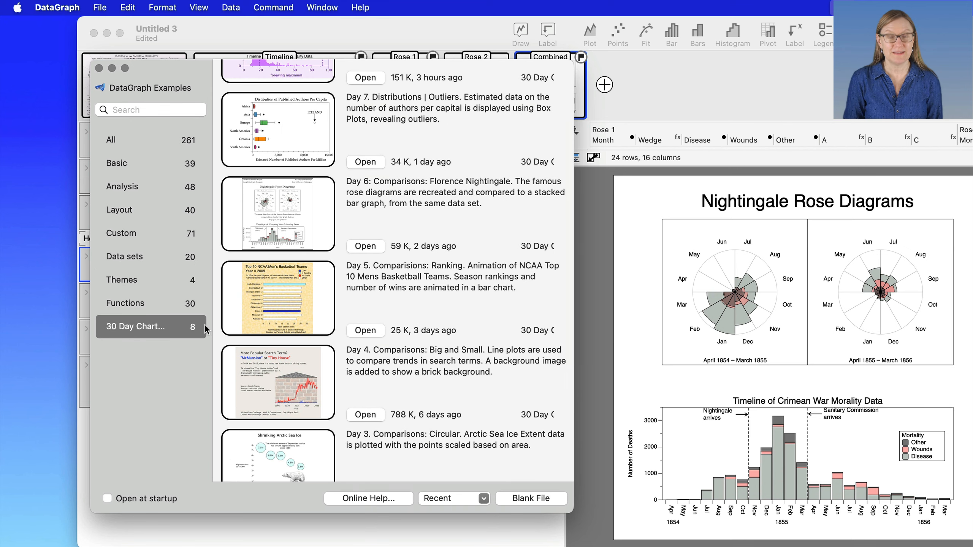
click(365, 247)
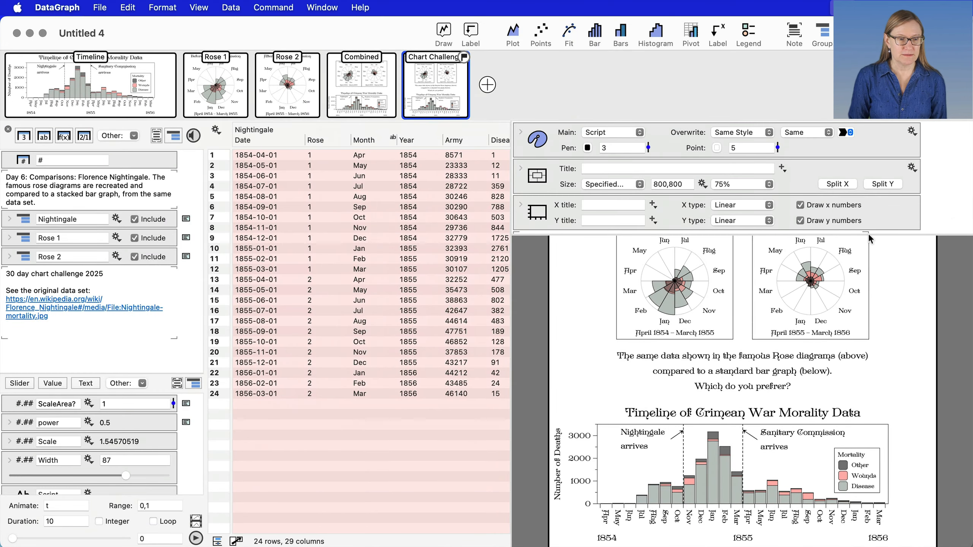
Show the main style settings above the Chart Challenge graphic and enlarge the variables list to reveal the Script font variable
drag(881, 235, 877, 136)
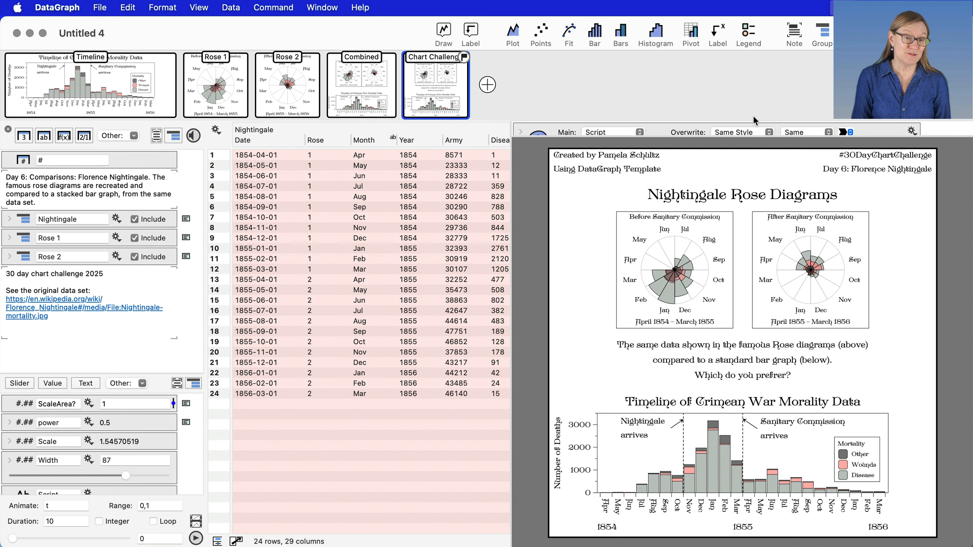
drag(746, 137, 745, 184)
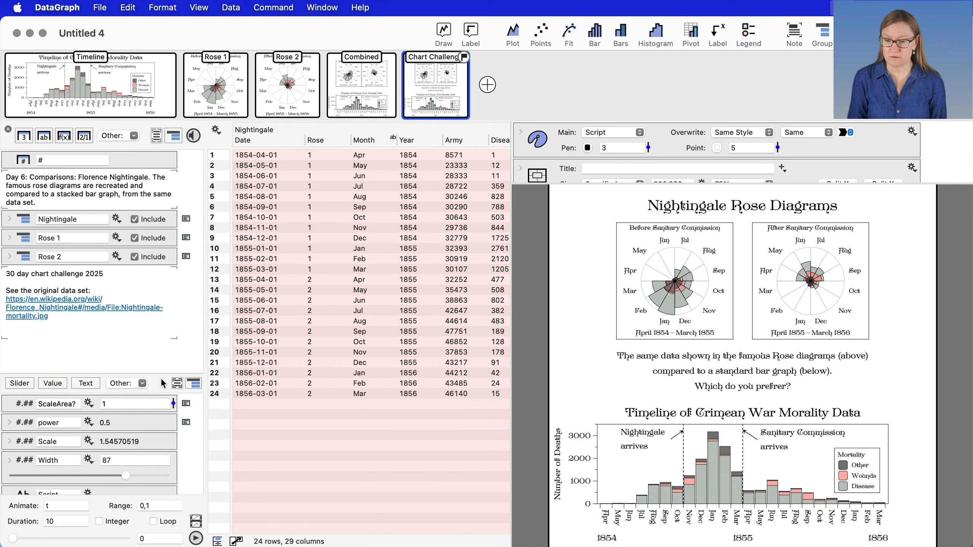
drag(160, 375, 161, 291)
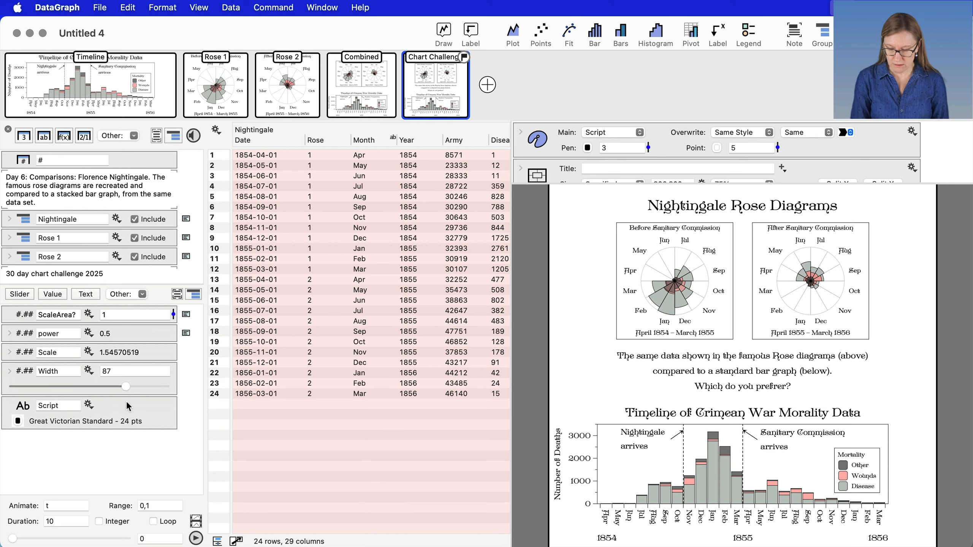
mouse_move(2, 391)
mouse_down()
mouse_move(185, 455)
mouse_move(184, 445)
mouse_up()
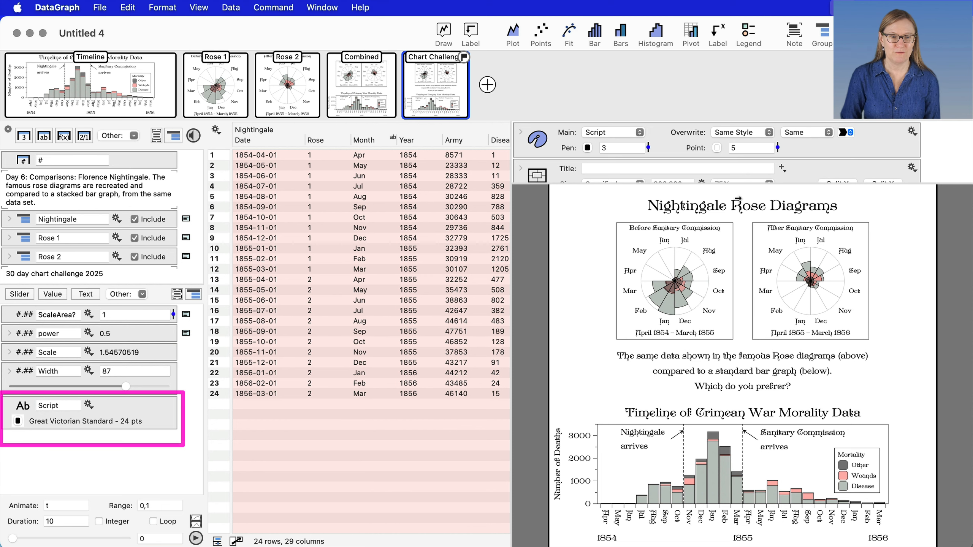
Enlarge the graph area to fit the whole Chart Challenge graphic and examine the comparison text between the roses and the timeline
drag(733, 185, 733, 124)
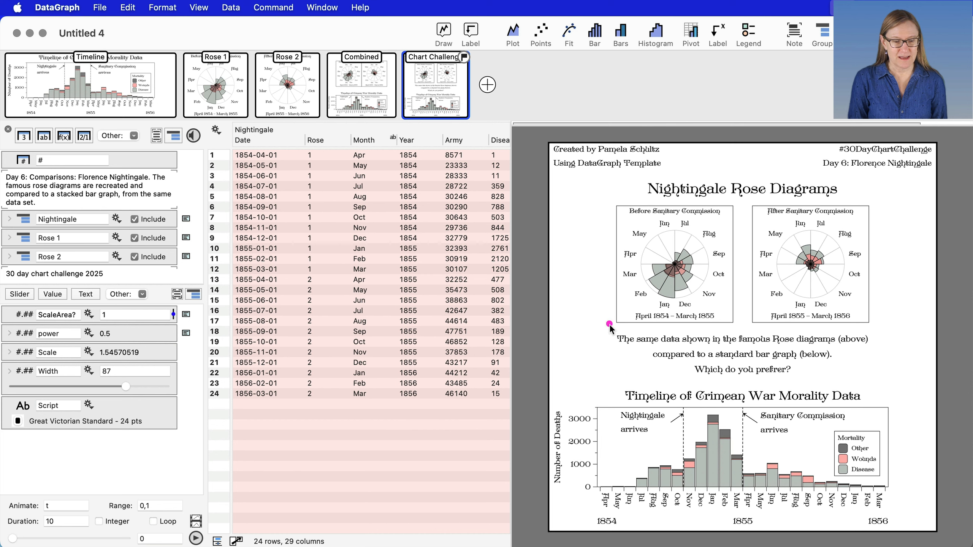
mouse_move(608, 323)
mouse_down()
mouse_move(779, 375)
mouse_move(880, 385)
mouse_up()
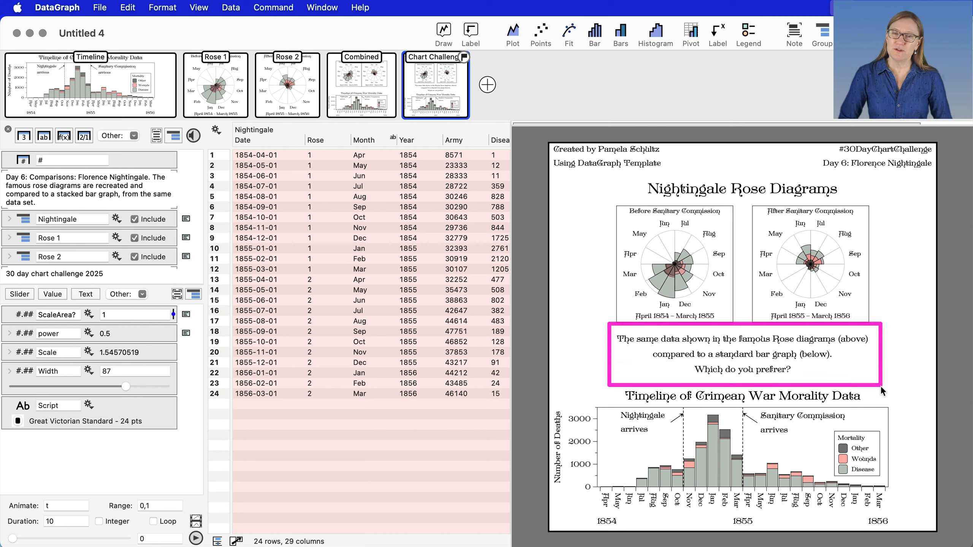